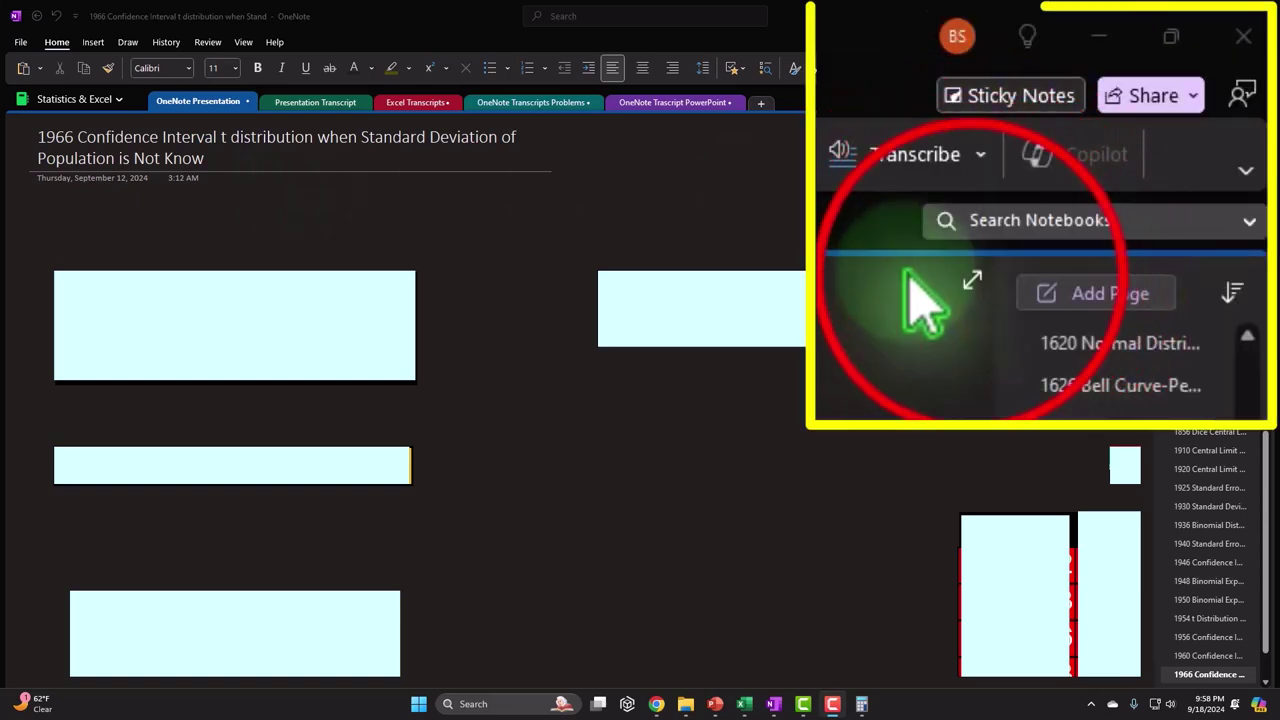
- Expand the note page to full-page view and bring the bell curve chart into view
left_click(1143, 123)
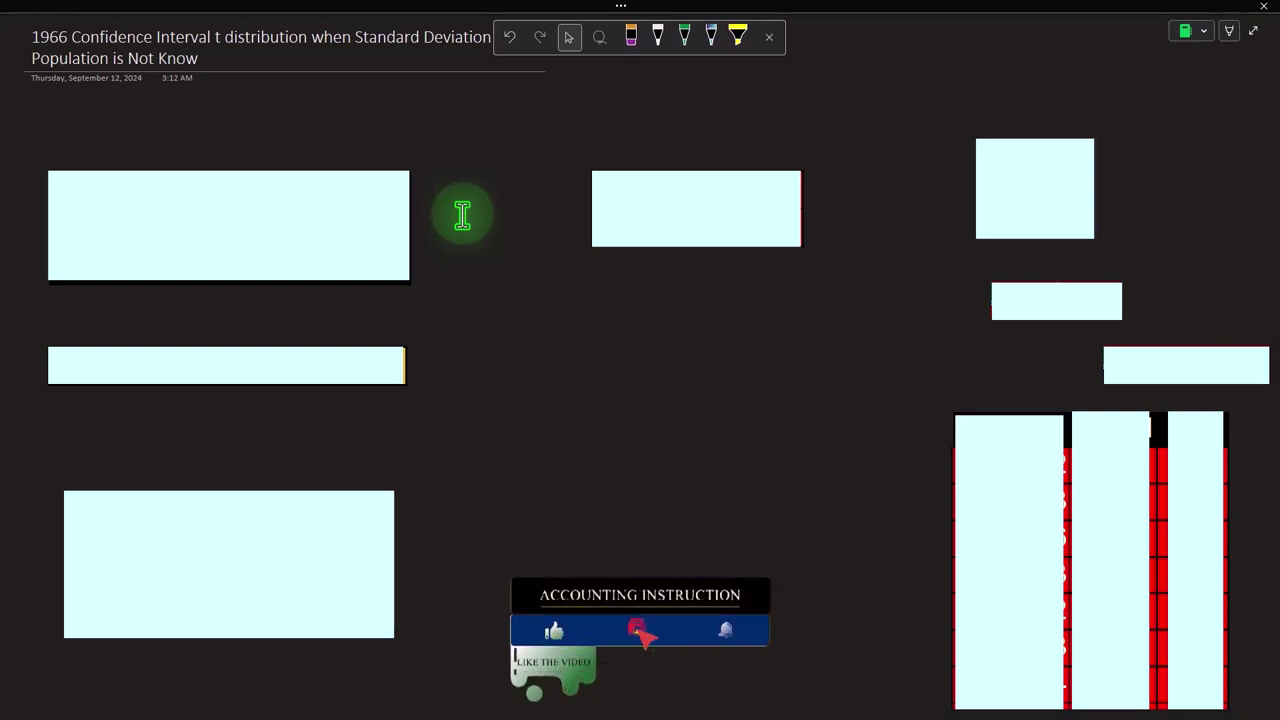
left_click(537, 343)
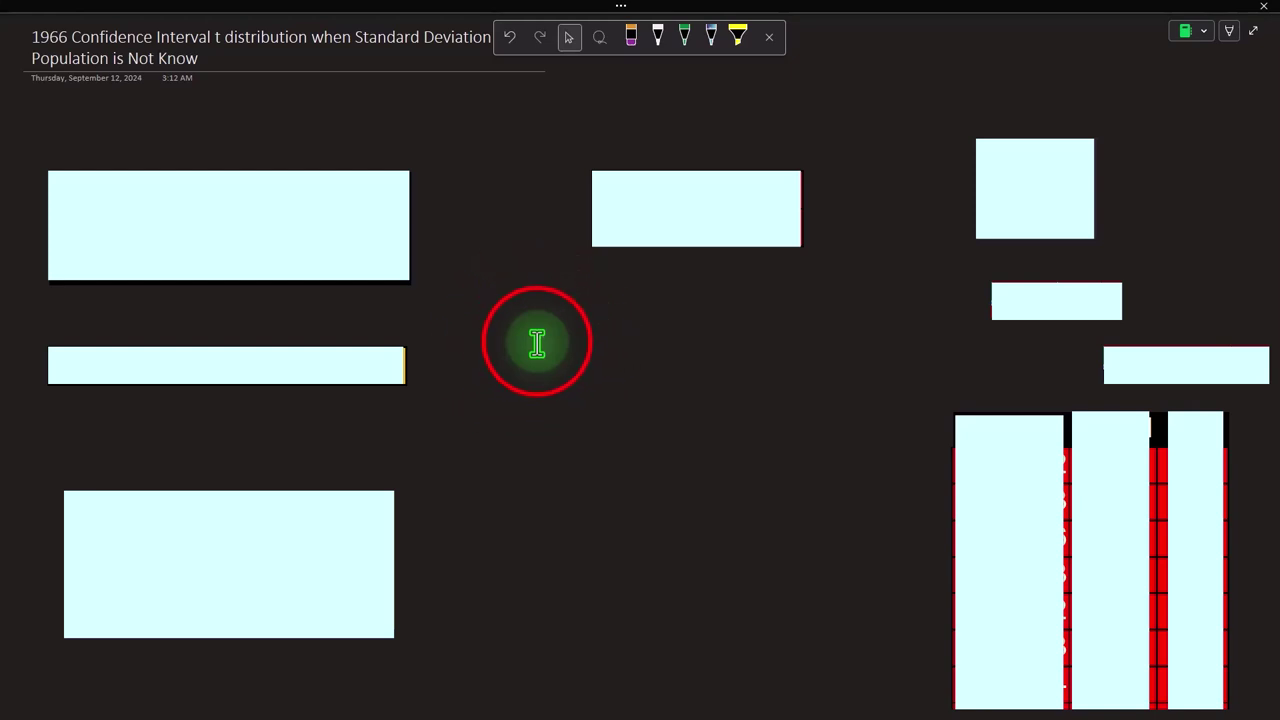
left_click(319, 670)
left_click_drag(277, 712, 1229, 712)
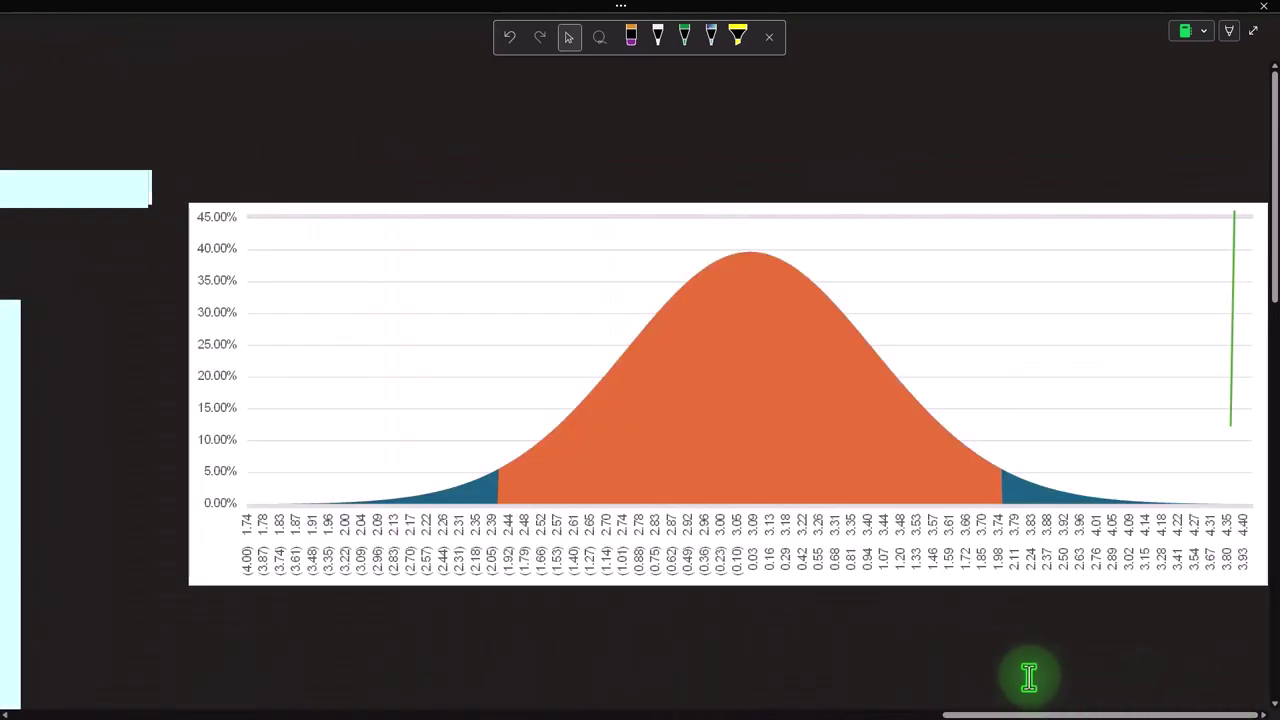
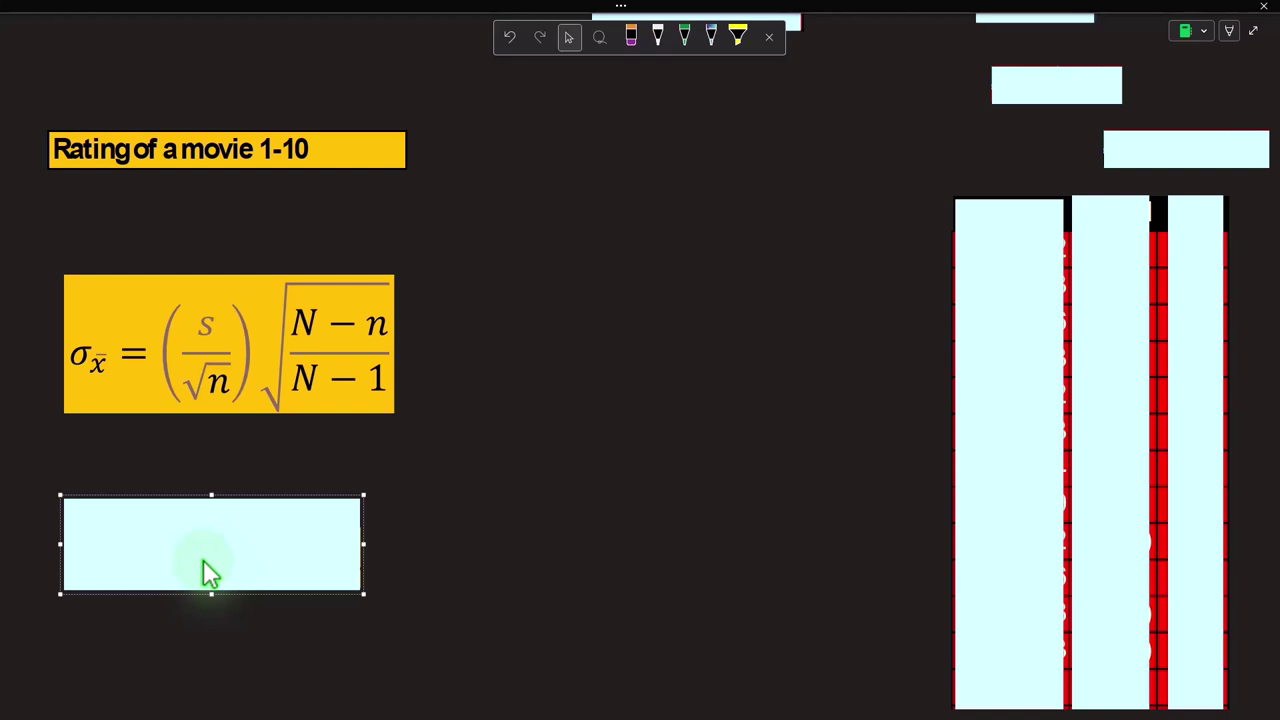
- Delete the cover box below the standard error formula to reveal the t-distribution note
key("Delete")
left_click(203, 559)
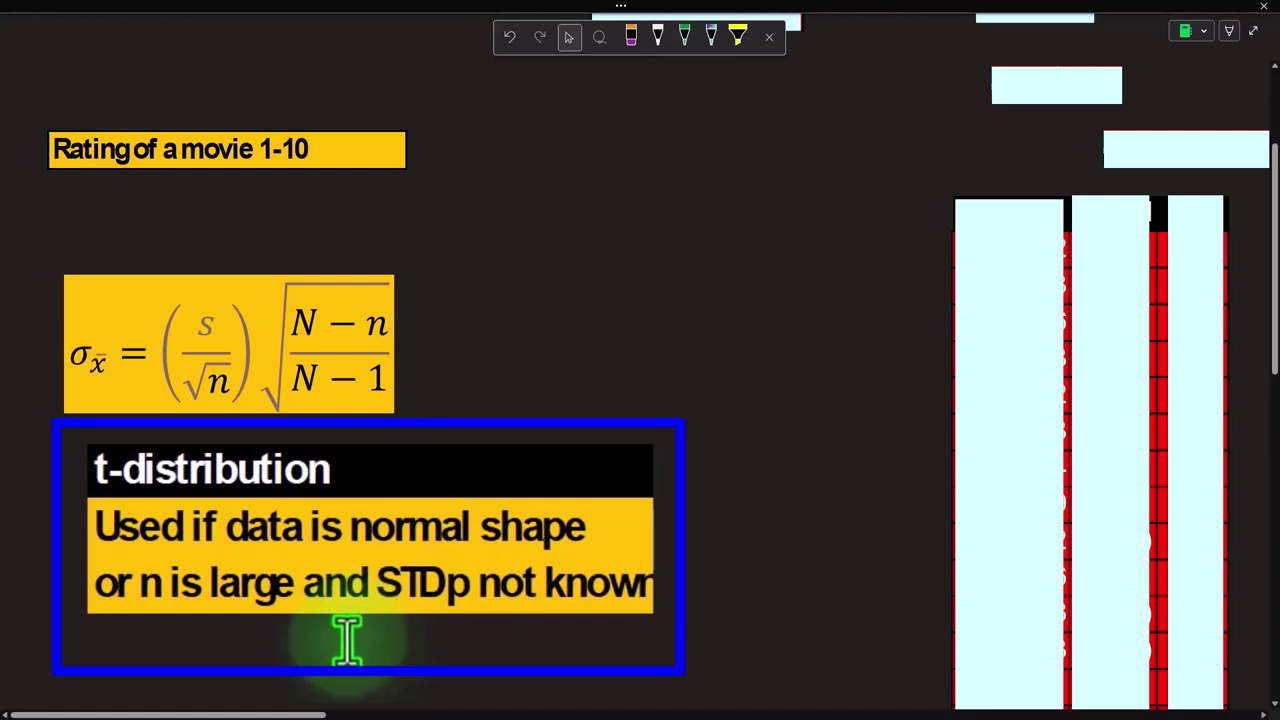
left_click(636, 690)
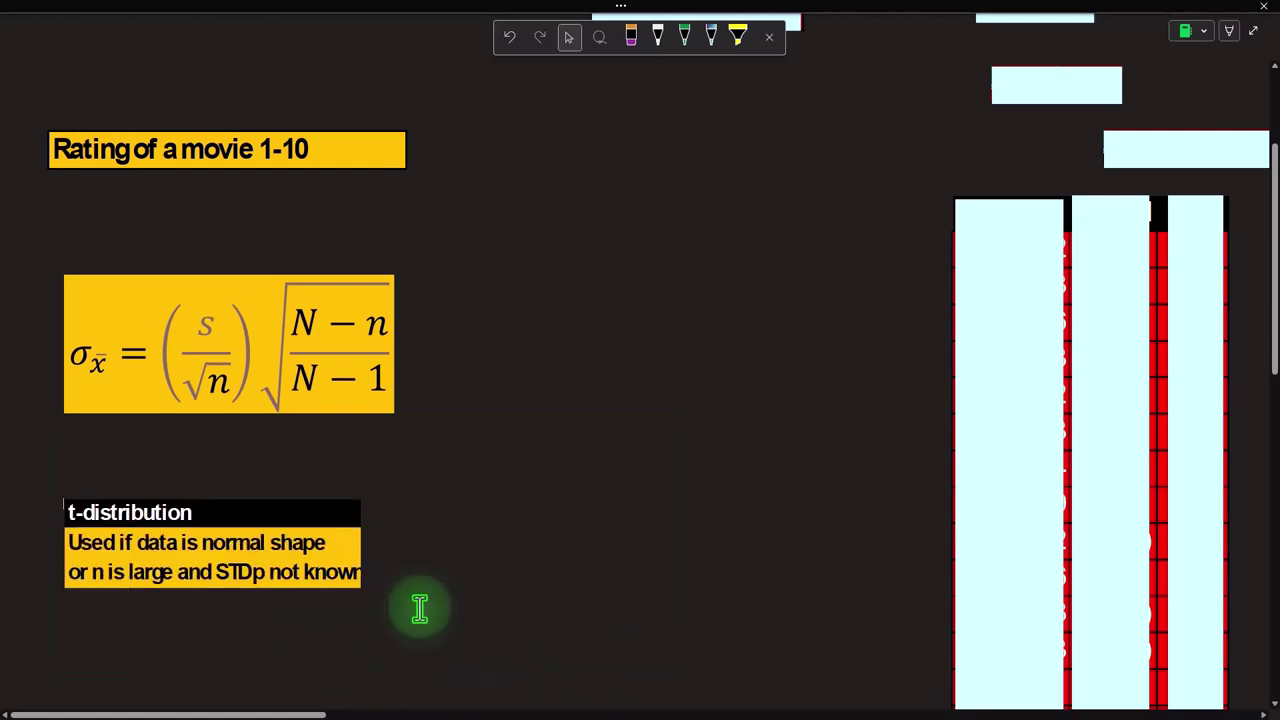
- Delete the cover boxes hiding the mean and STDp input table and the Data Analysis image beside it
scroll(420, 612, "up", 3)
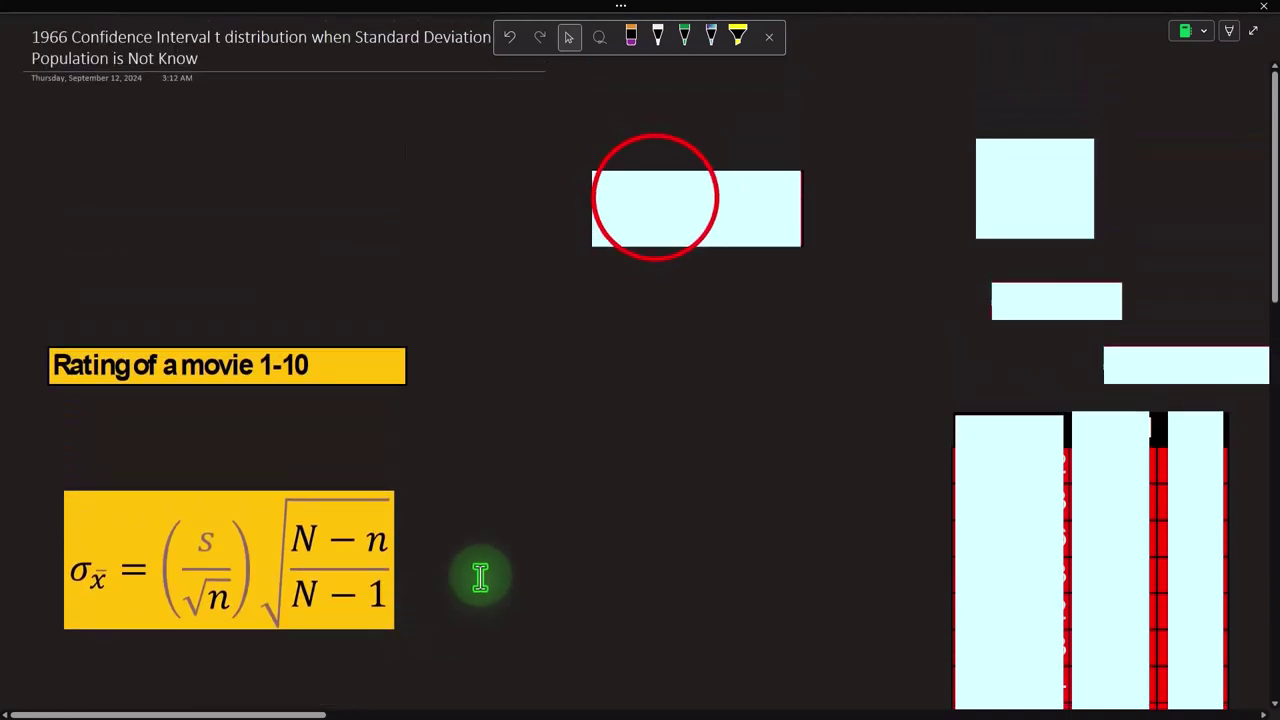
left_click(652, 230)
left_click_drag(309, 700, 420, 712)
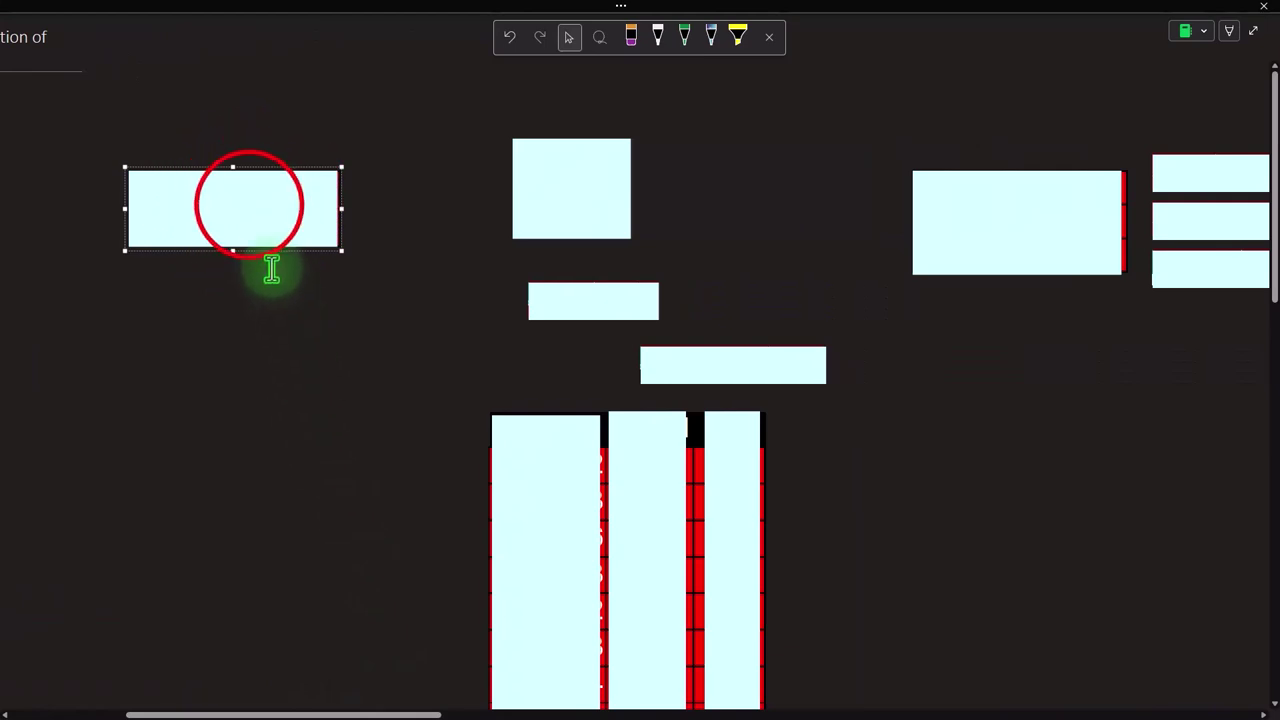
left_click(250, 205)
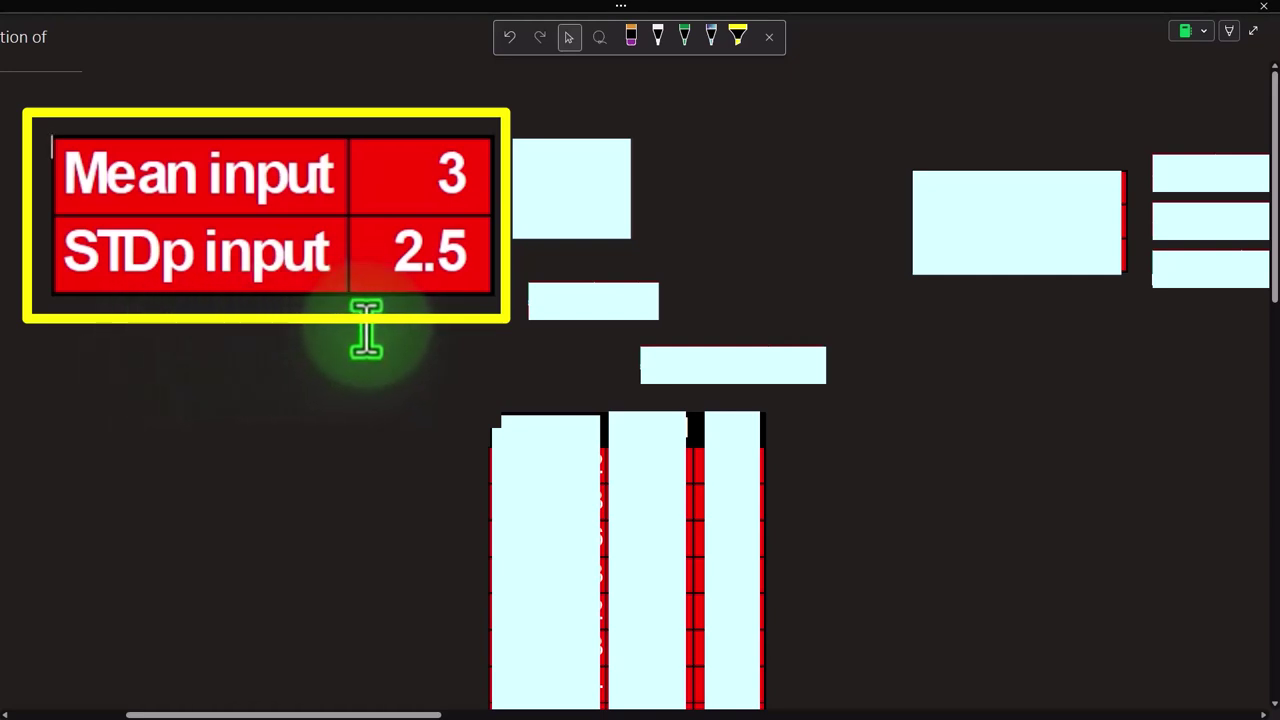
left_click(558, 166)
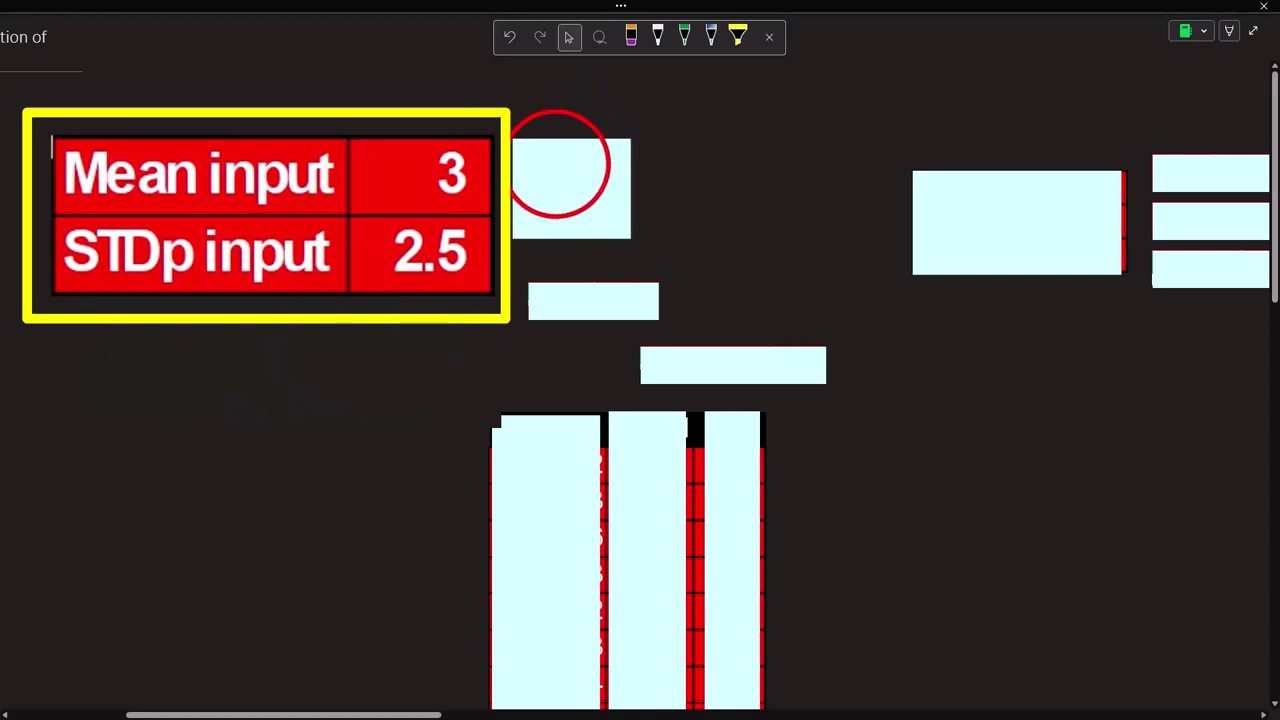
left_click(558, 168)
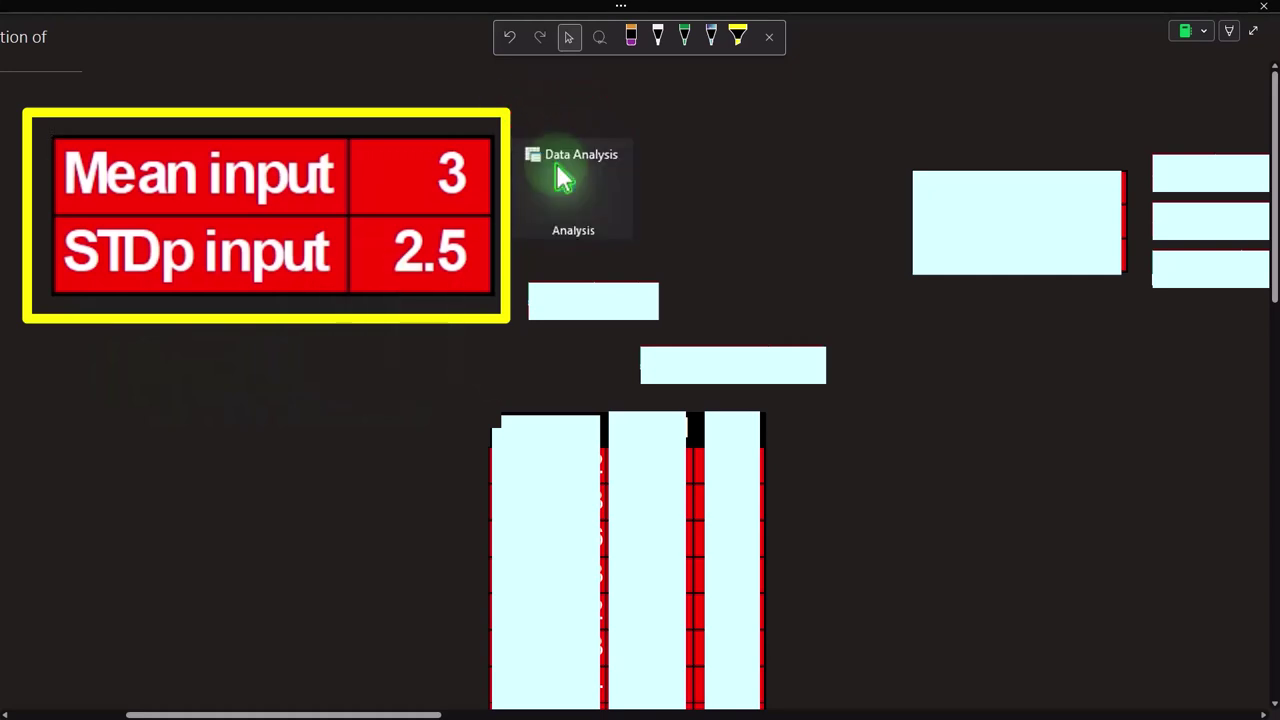
left_click(600, 180)
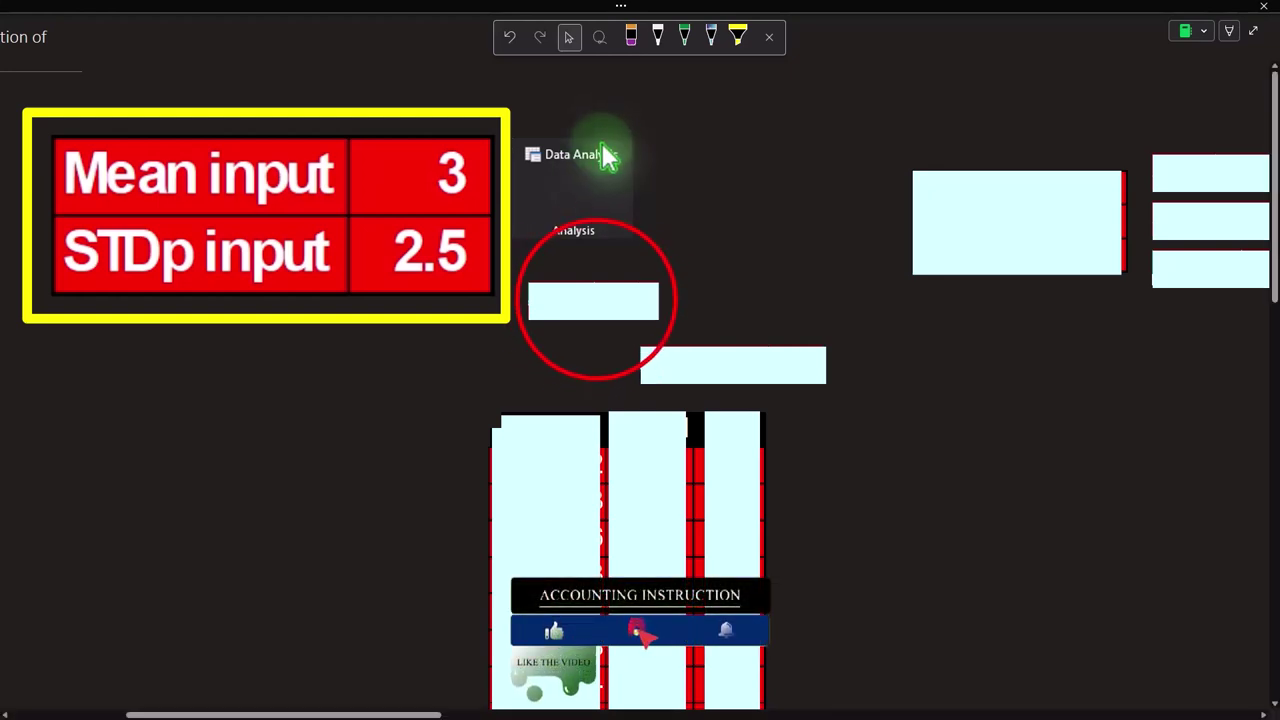
- Delete the cover boxes hiding the ROUND formula and the Data column of the table
left_click(596, 300)
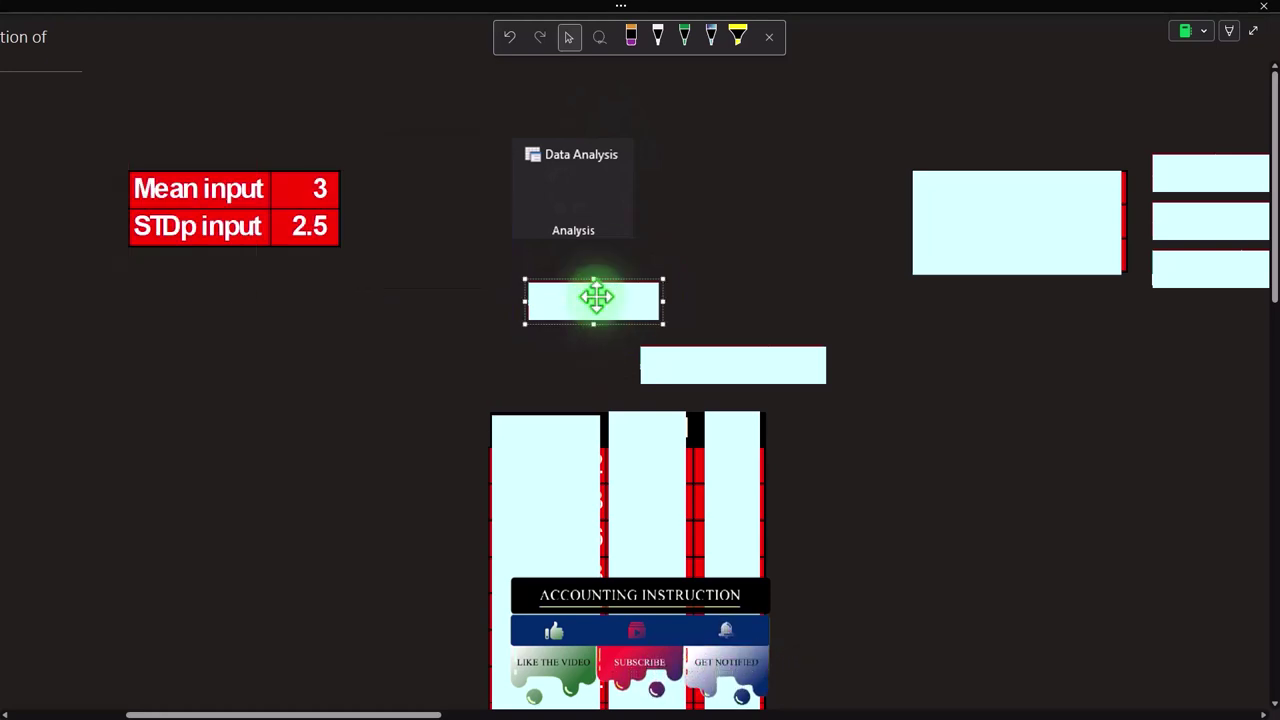
left_click(537, 457)
key("Delete")
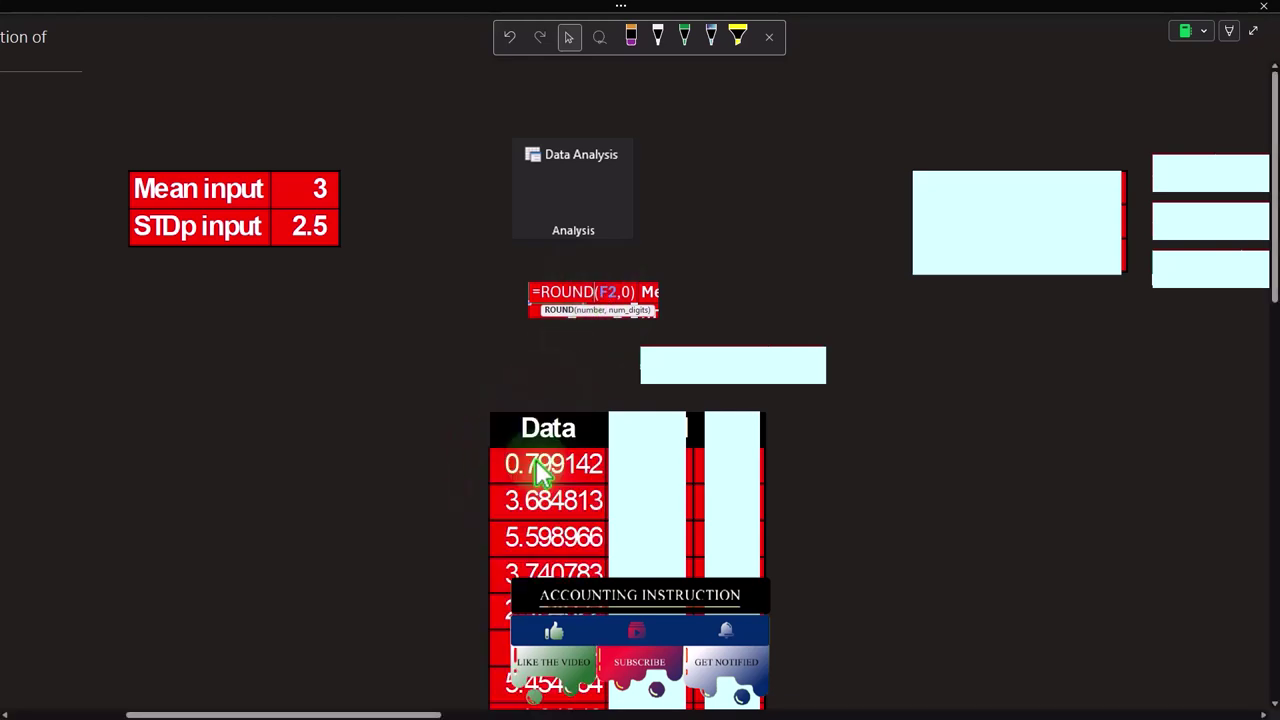
- Review the values in the Data column and delete the cover box hiding the Round column
scroll(537, 468, "down", 1)
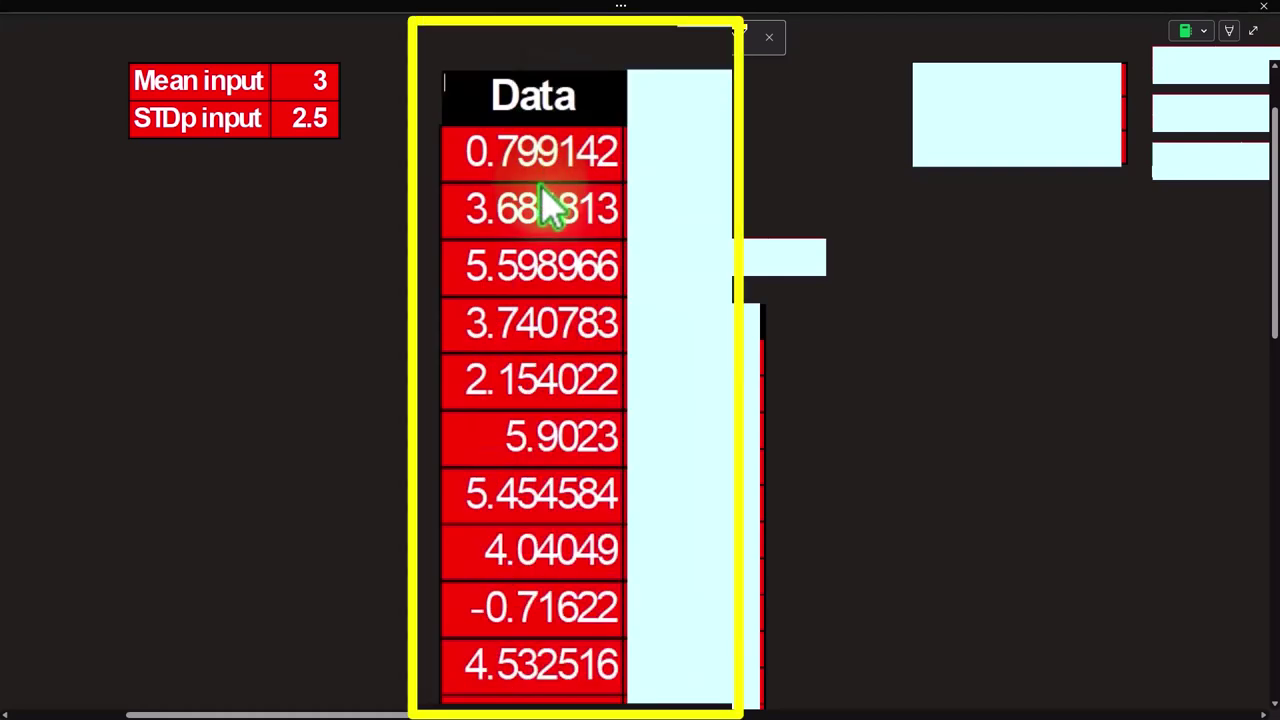
scroll(545, 205, "up", 2)
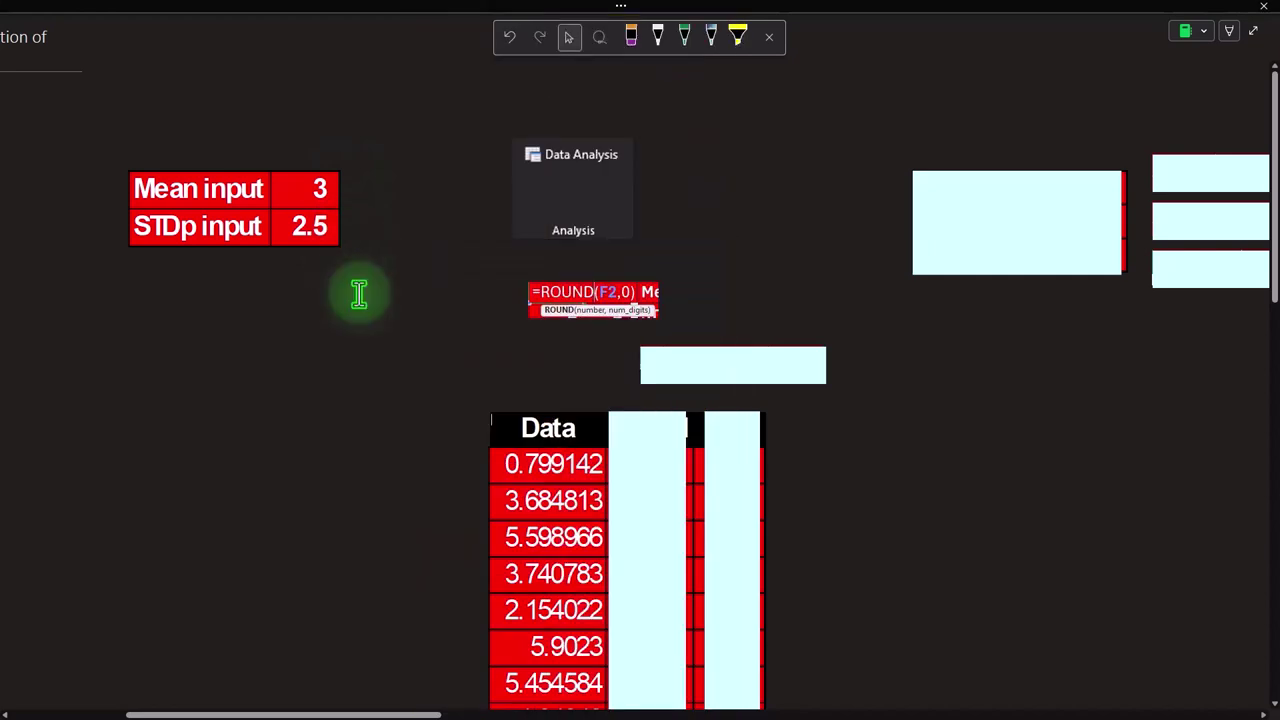
scroll(469, 460, "down", 4)
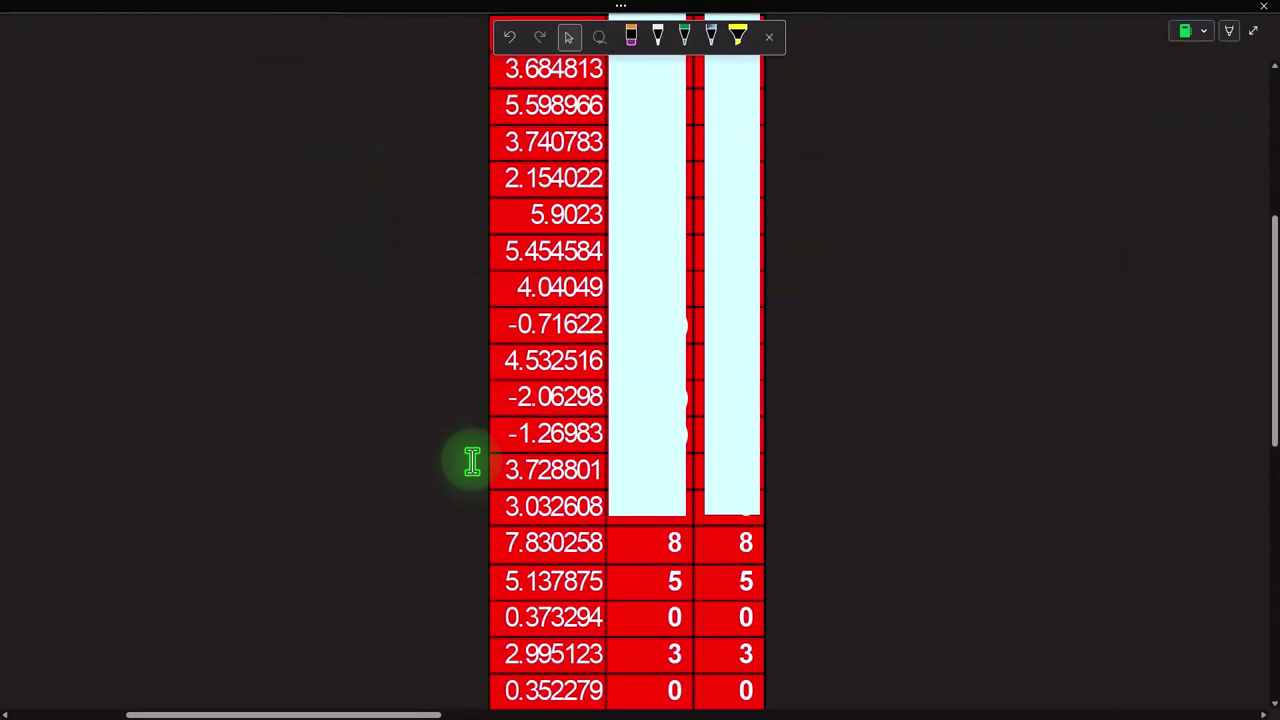
scroll(469, 460, "up", 3)
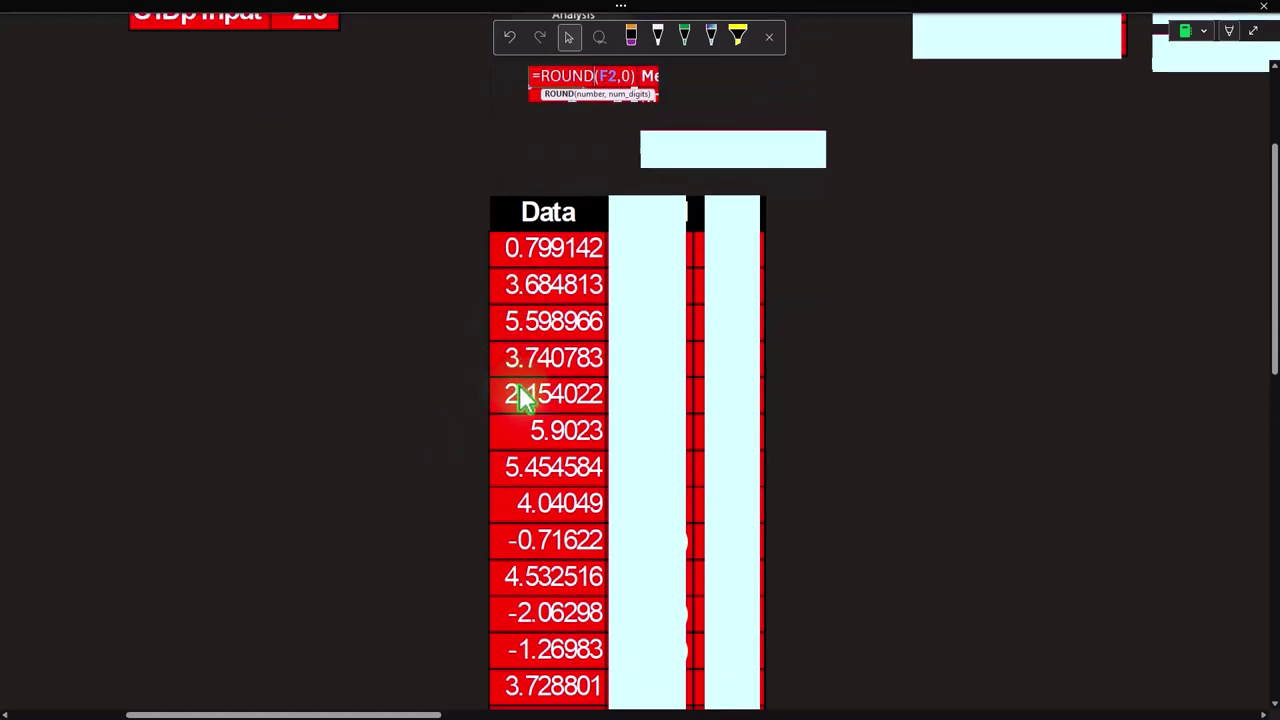
scroll(520, 395, "up", 3)
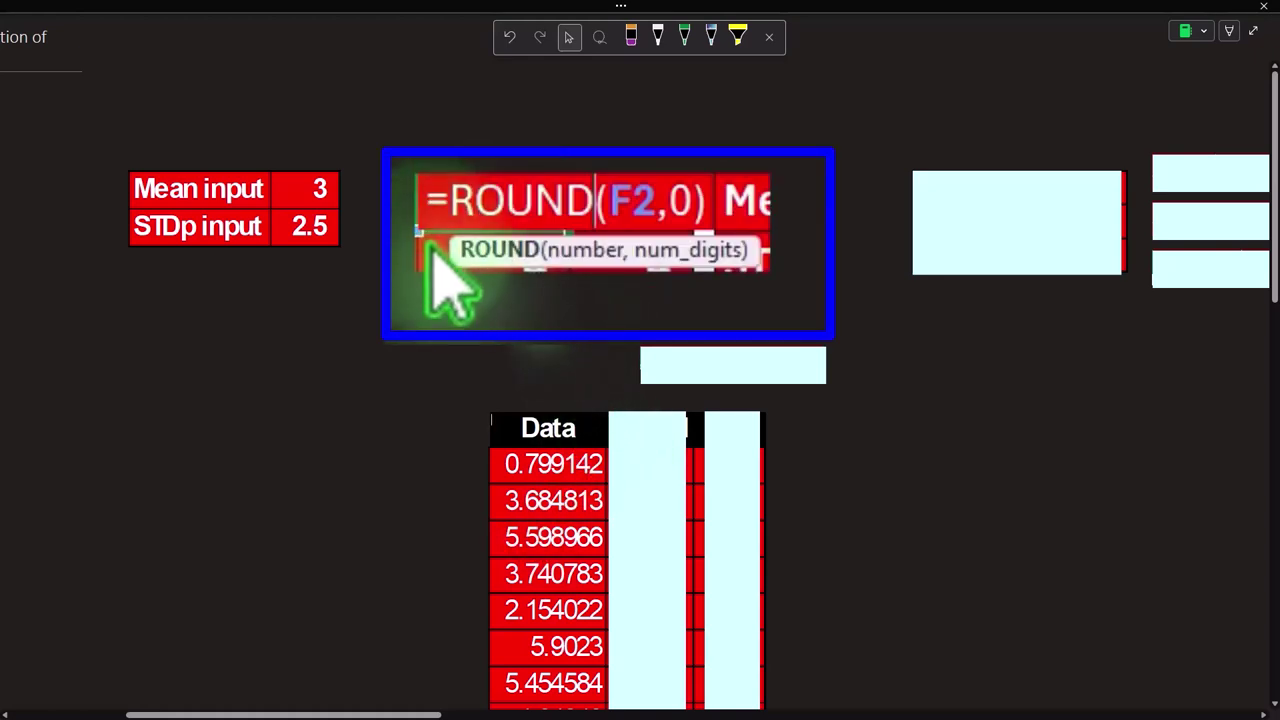
left_click(643, 471)
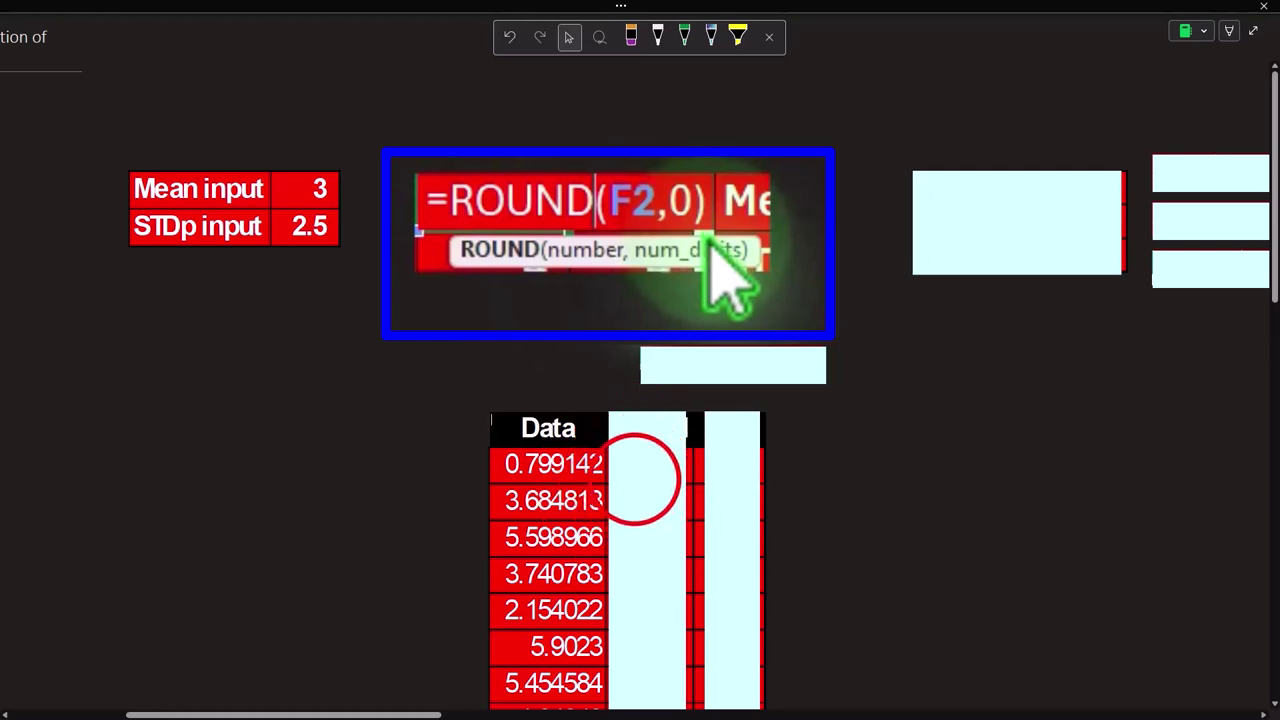
key("Delete")
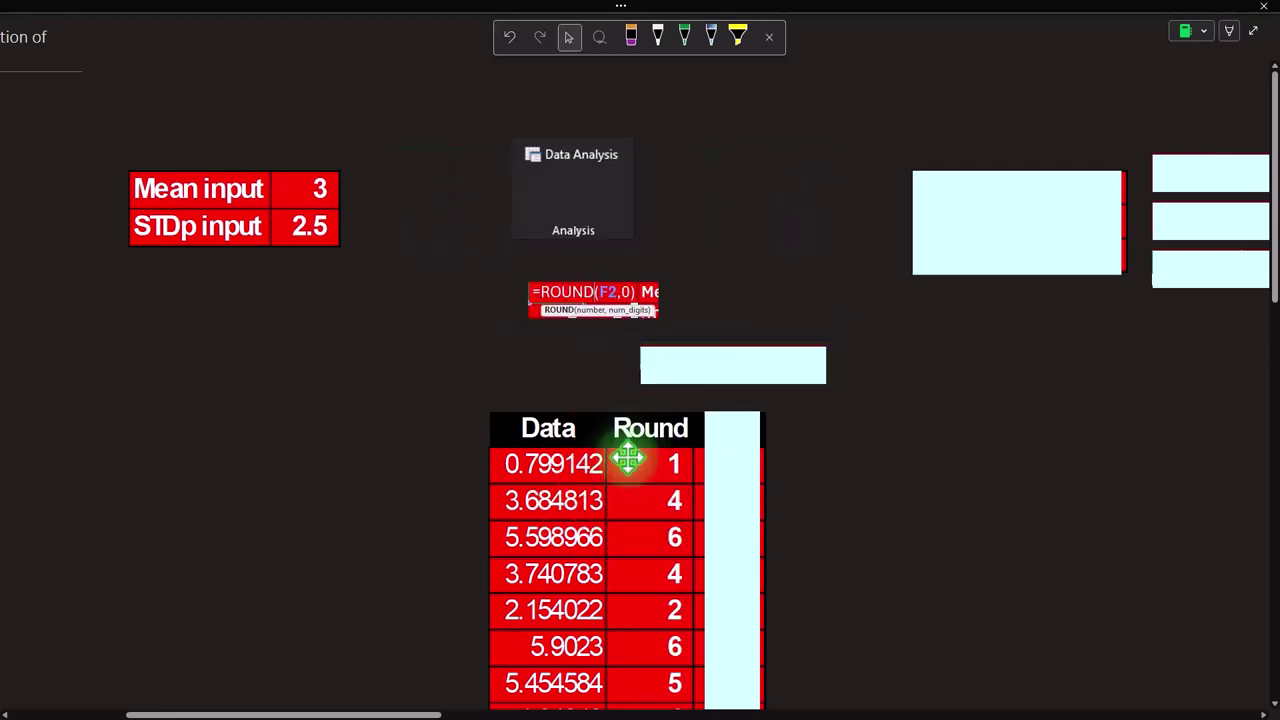
- Review the rounded values and delete the cover boxes hiding the IF formula and the No - column
scroll(628, 459, "down", 8)
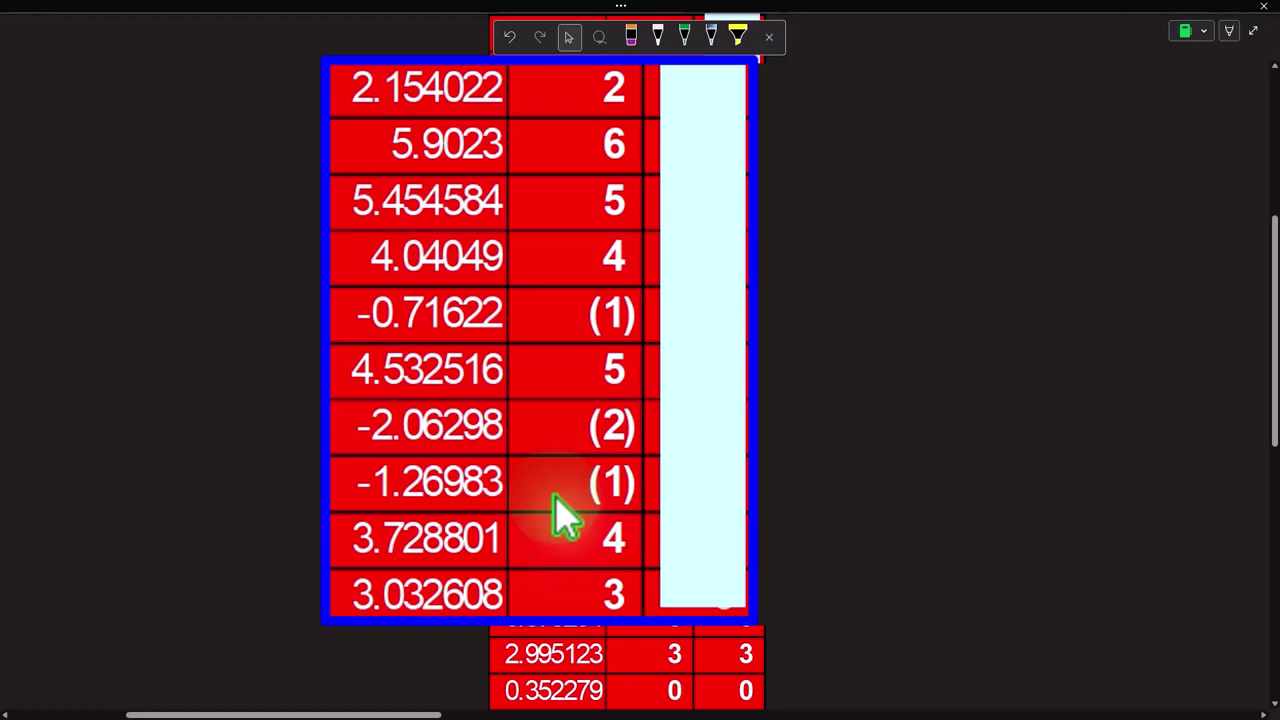
scroll(640, 455, "up", 1)
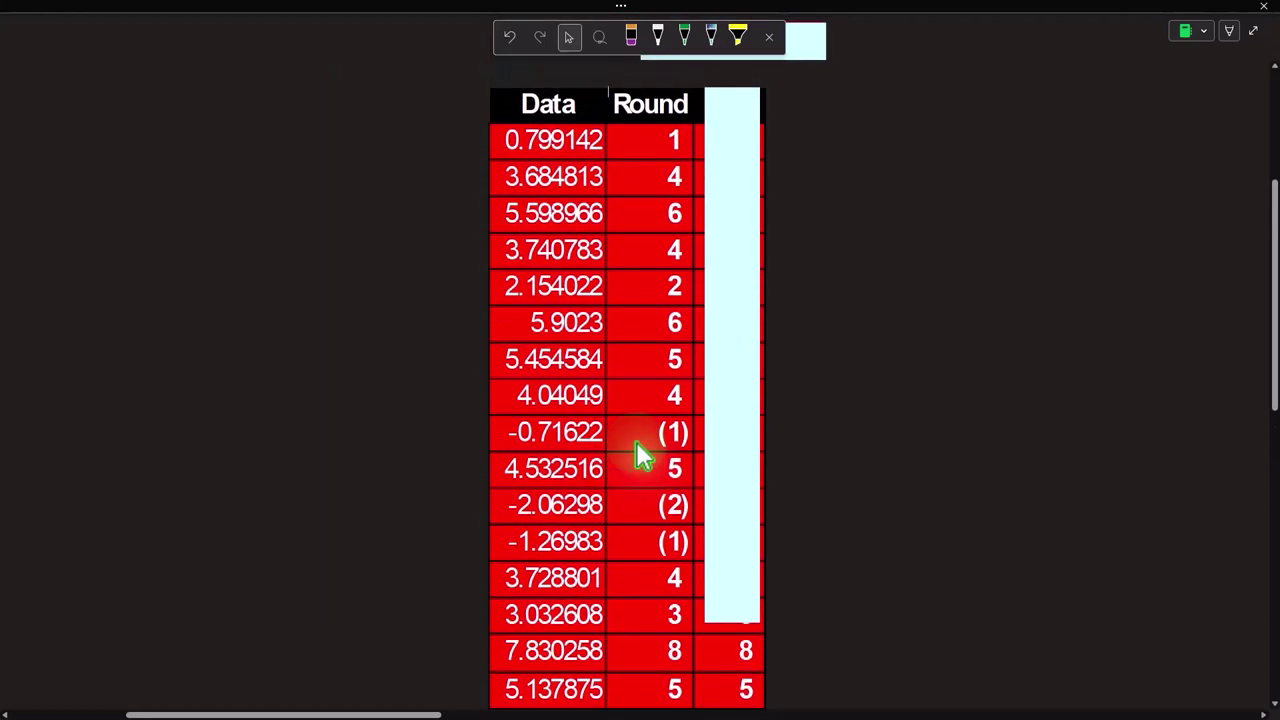
scroll(640, 455, "up", 1)
scroll(640, 455, "up", 2)
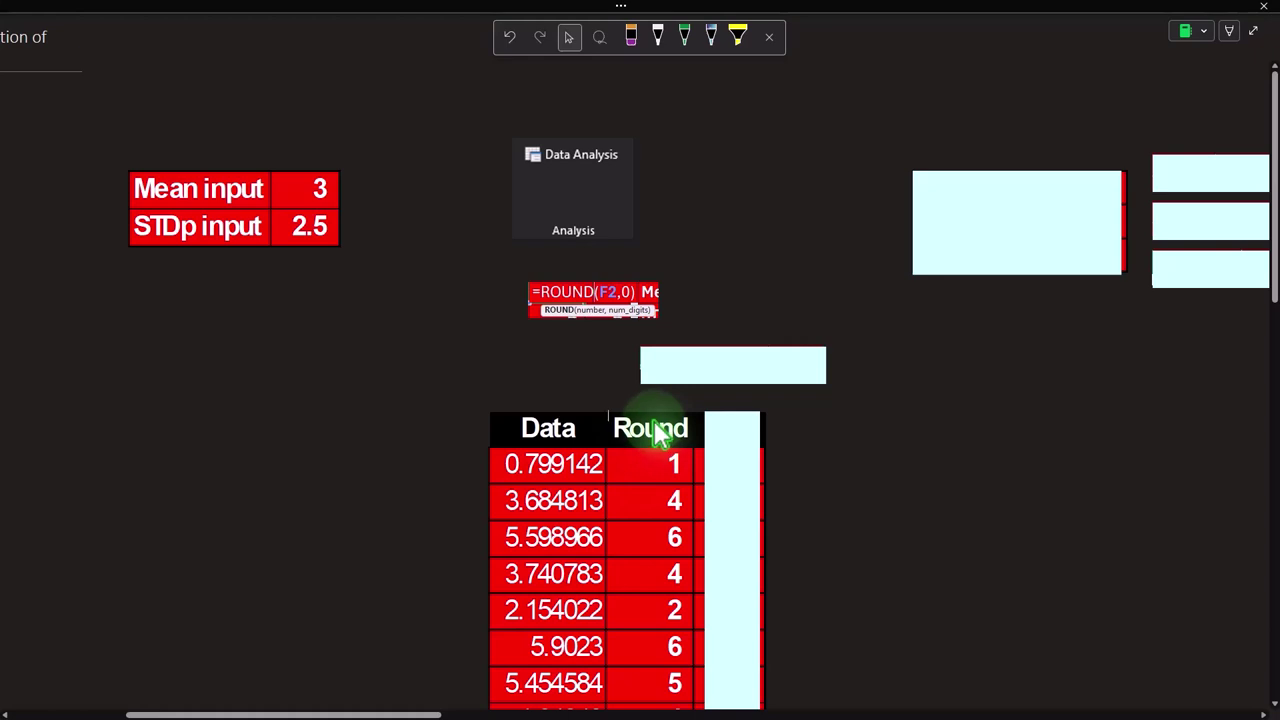
left_click(720, 371)
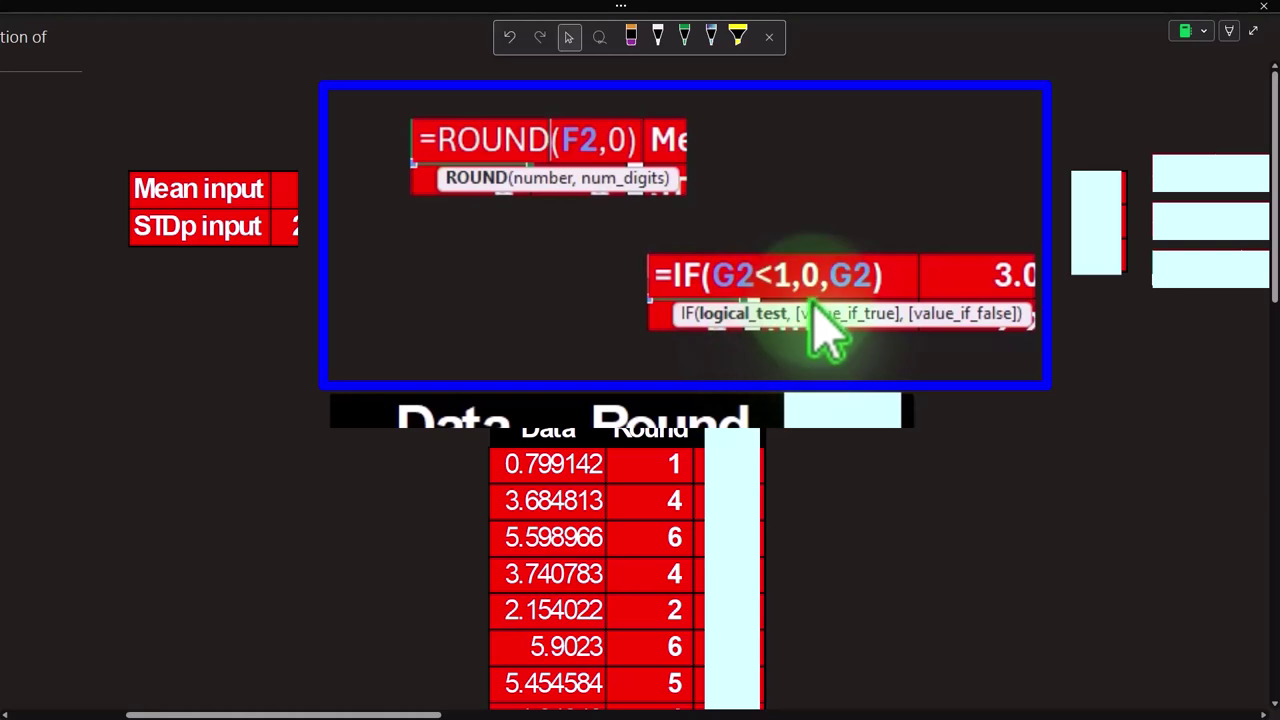
left_click(745, 450)
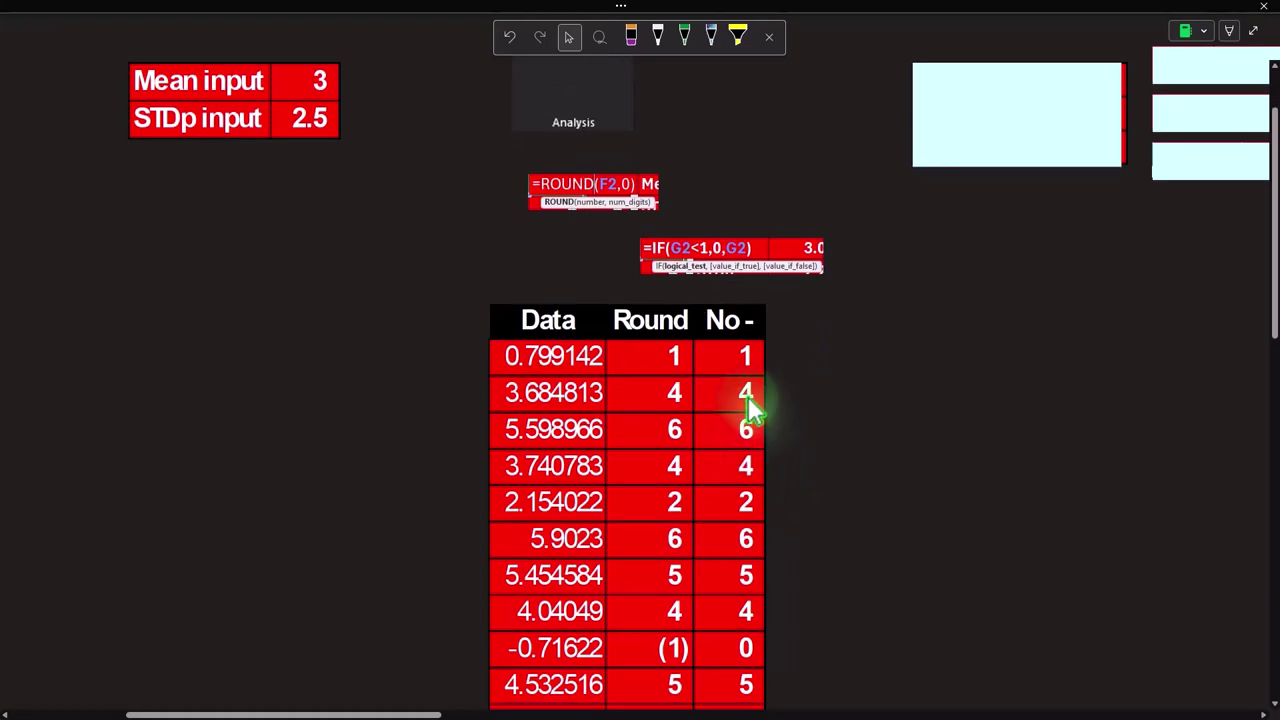
- Review the No - column and delete the cover box hiding the count, population mean and STDp table
scroll(752, 410, "down", 10)
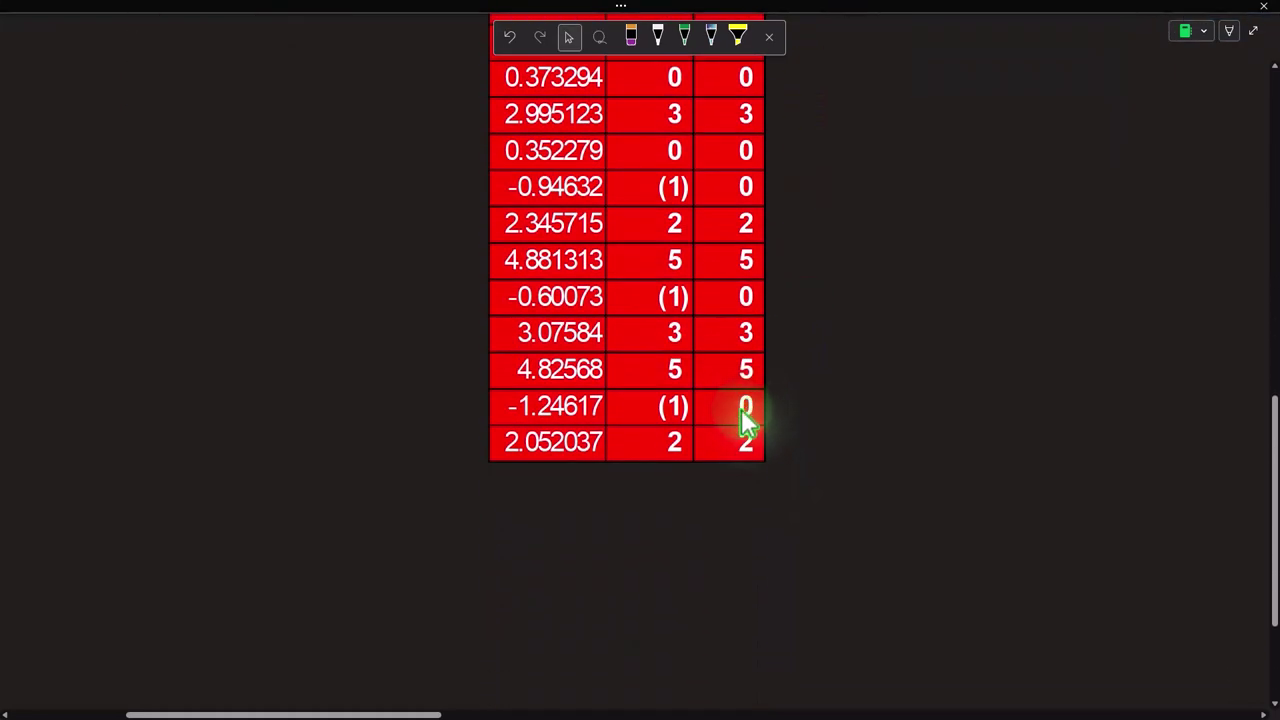
scroll(752, 410, "up", 10)
scroll(745, 420, "up", 1)
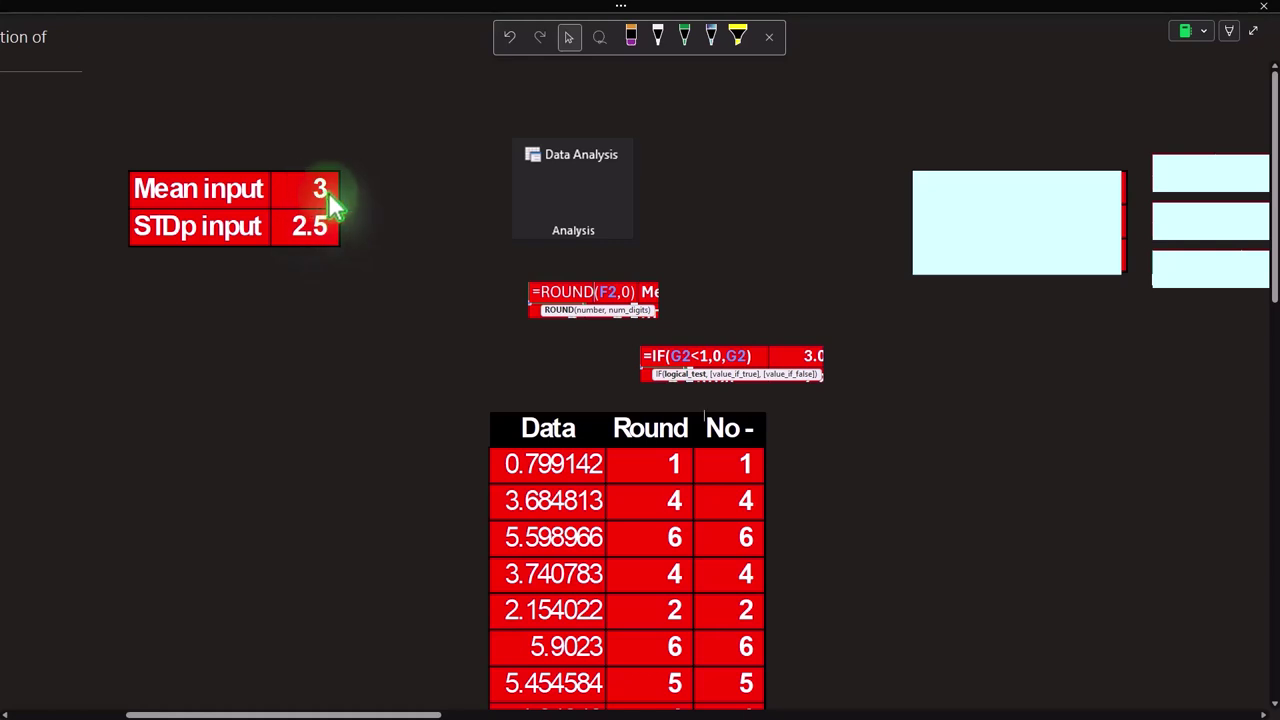
left_click(374, 712)
left_click_drag(374, 712, 451, 712)
left_click(686, 196)
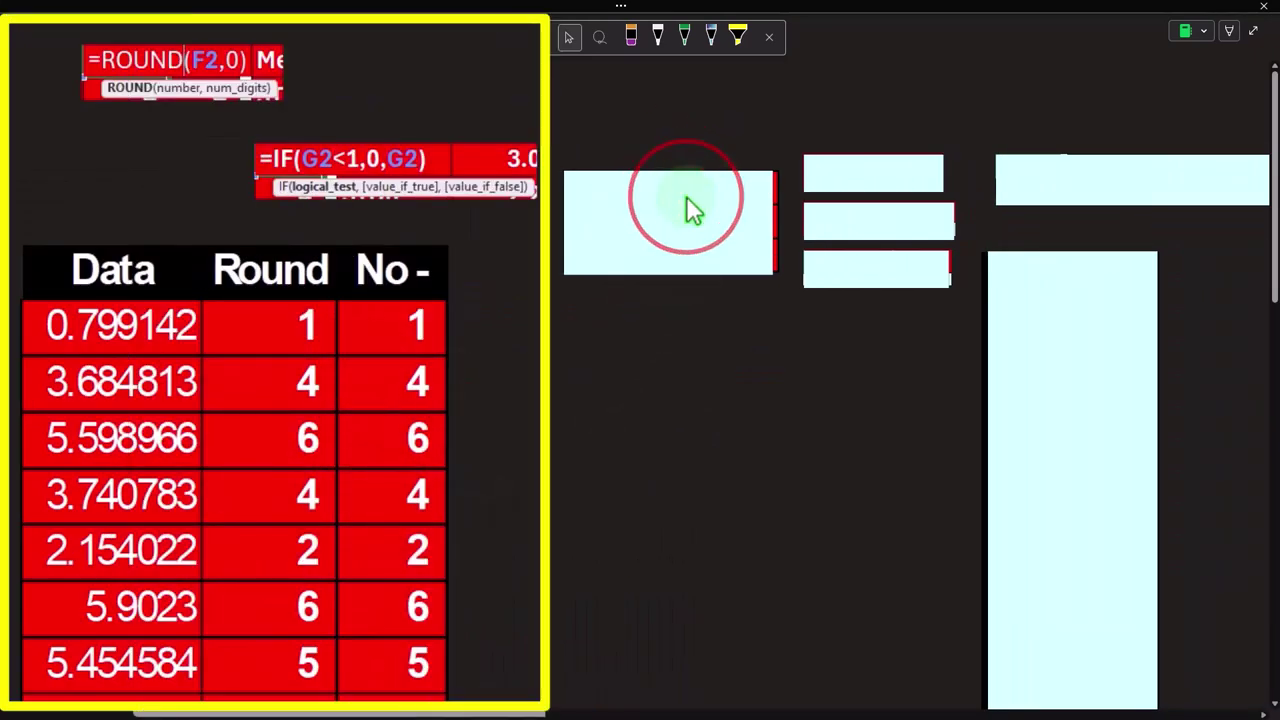
key("Delete")
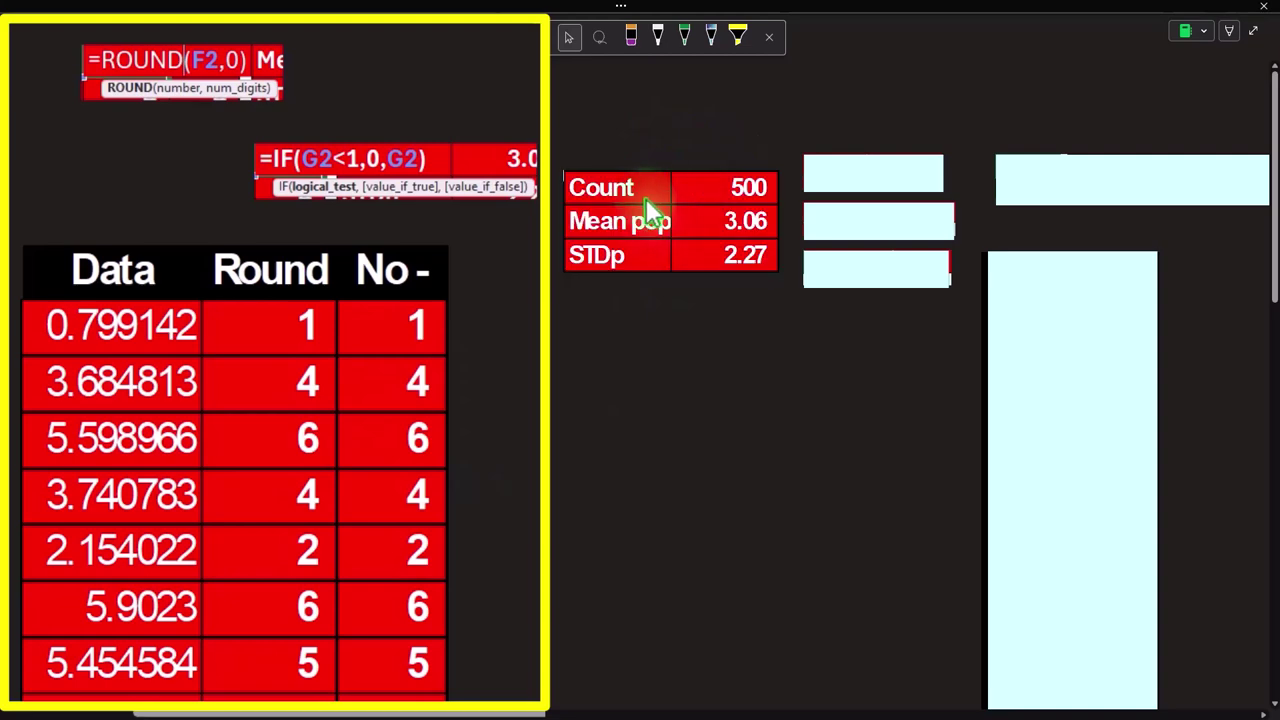
- Delete the cover boxes hiding the COUNT and AVERAGE formulas beside the population statistics table
left_click(851, 176)
key("Delete")
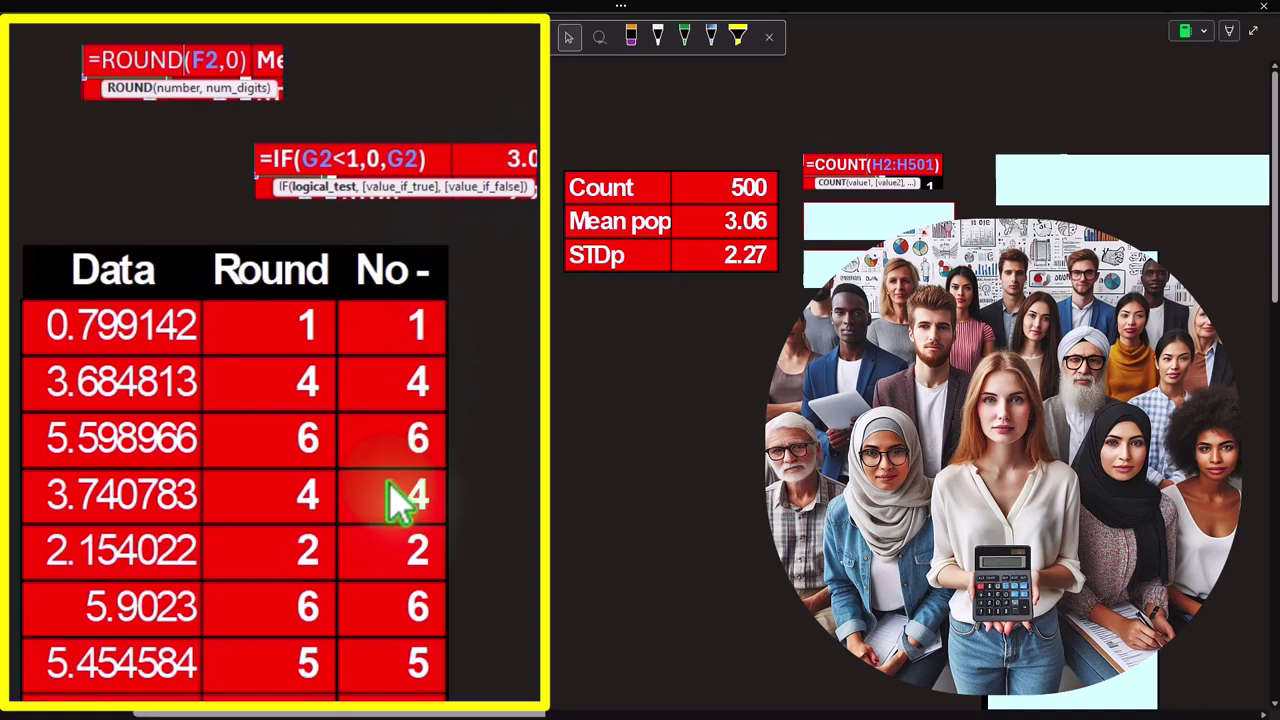
left_click(770, 283)
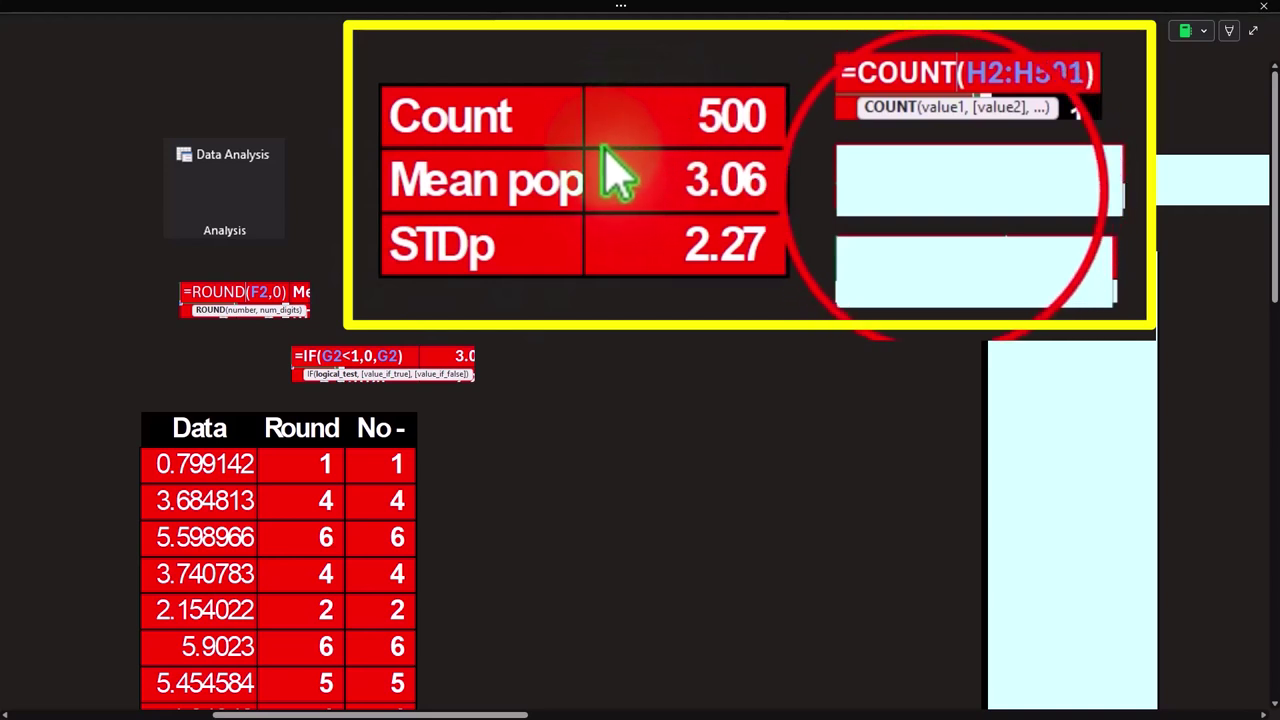
left_click(946, 194)
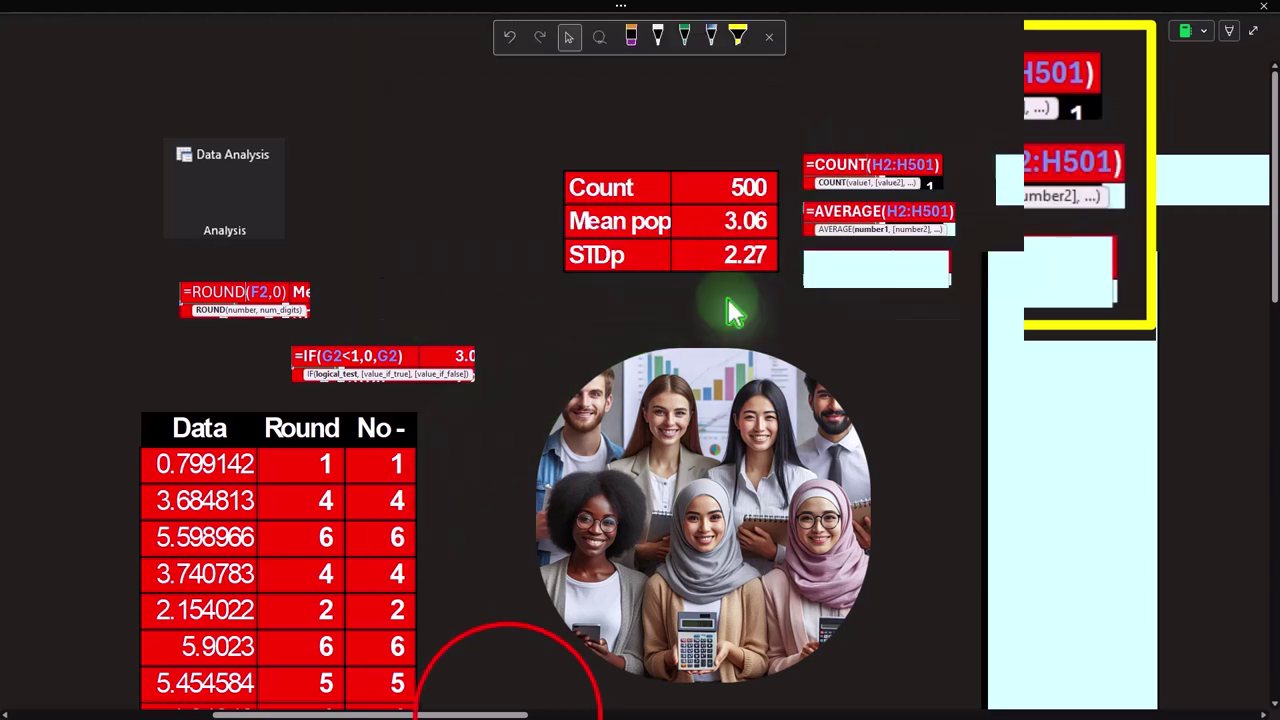
- Review the mean and STDp inputs and delete the cover box hiding the STDEV.P formula beside the population statistics table
left_click_drag(503, 714, 447, 685)
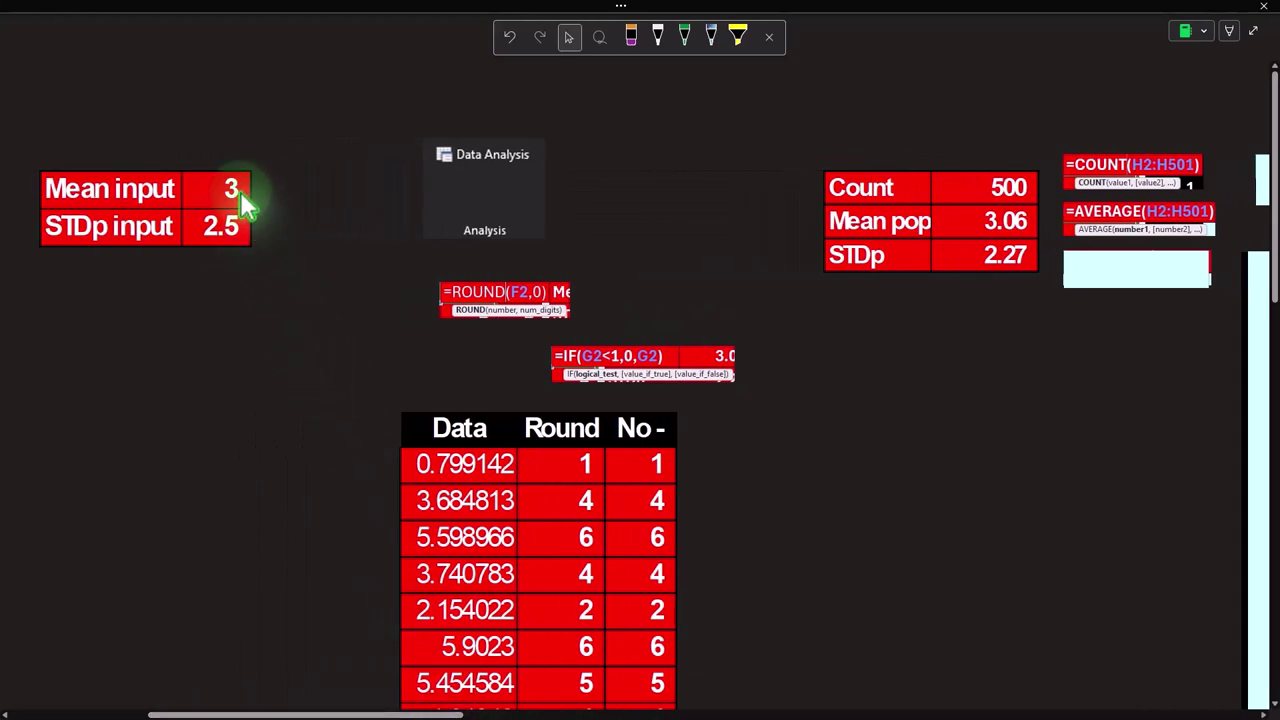
left_click(1128, 273)
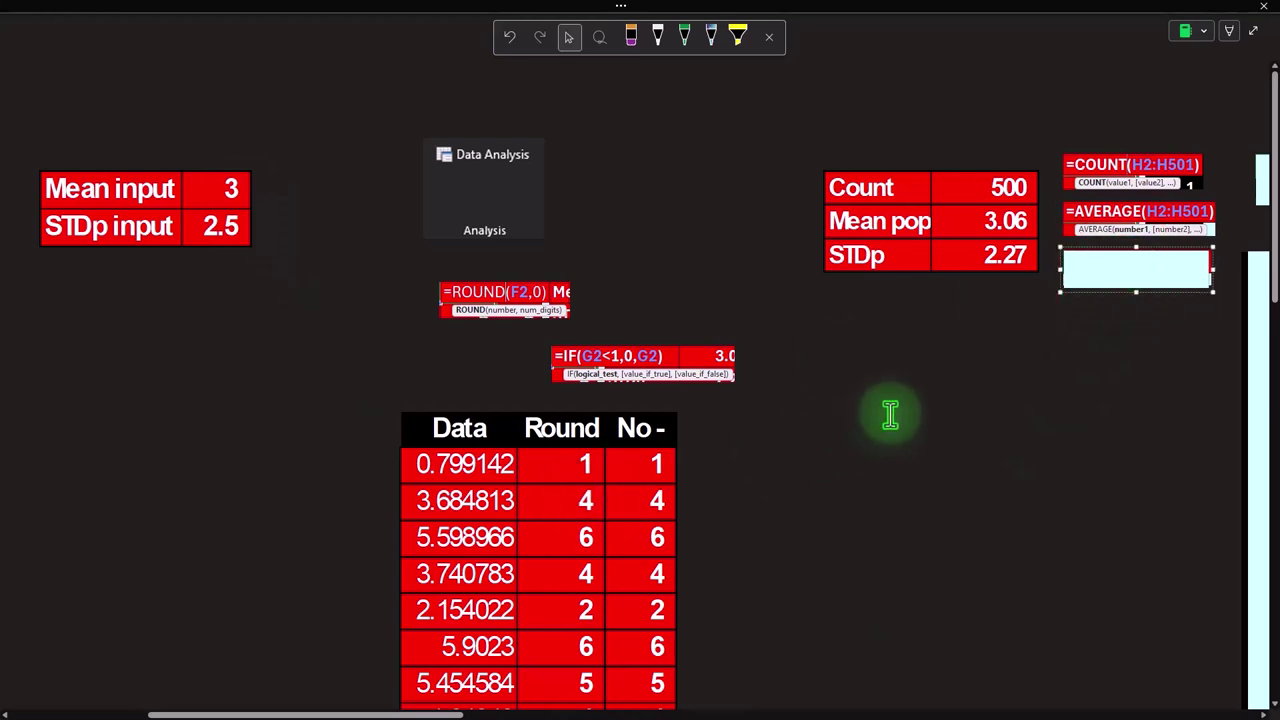
key("ctrl+v")
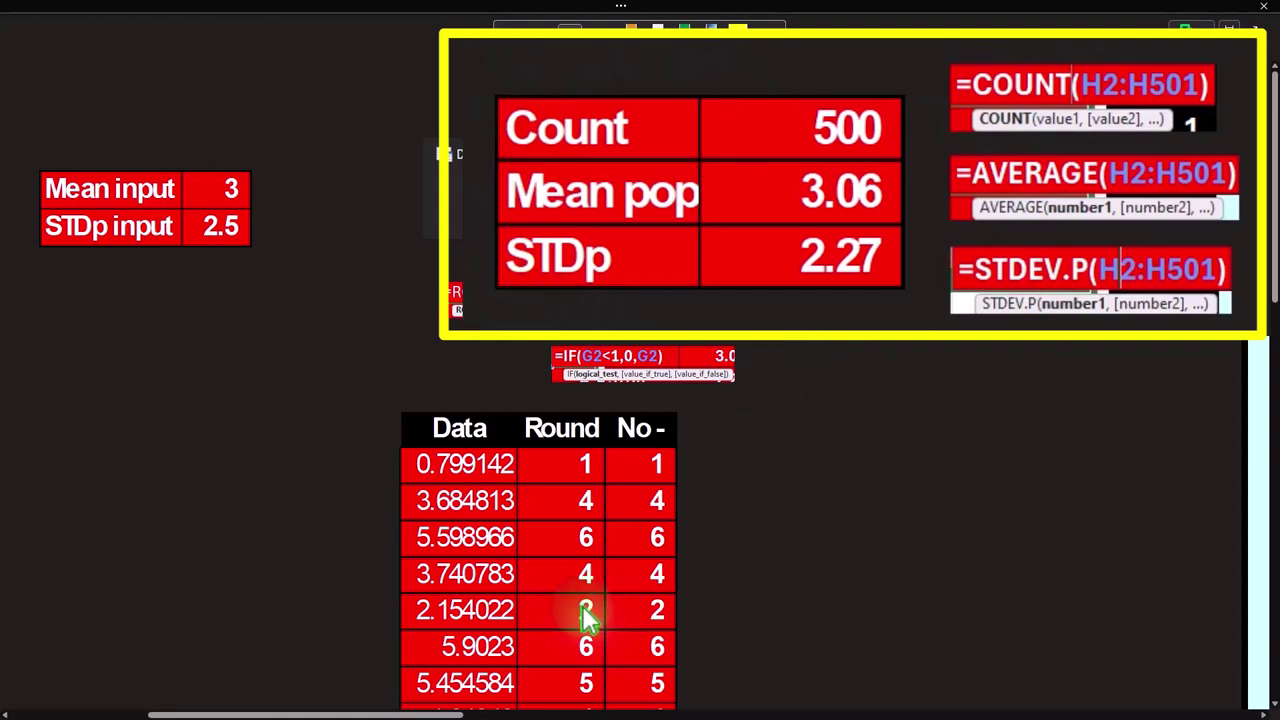
- Delete the cover boxes hiding the Count and Sample columns and the INDEX formula above them
left_click(388, 705)
left_click_drag(388, 712, 560, 708)
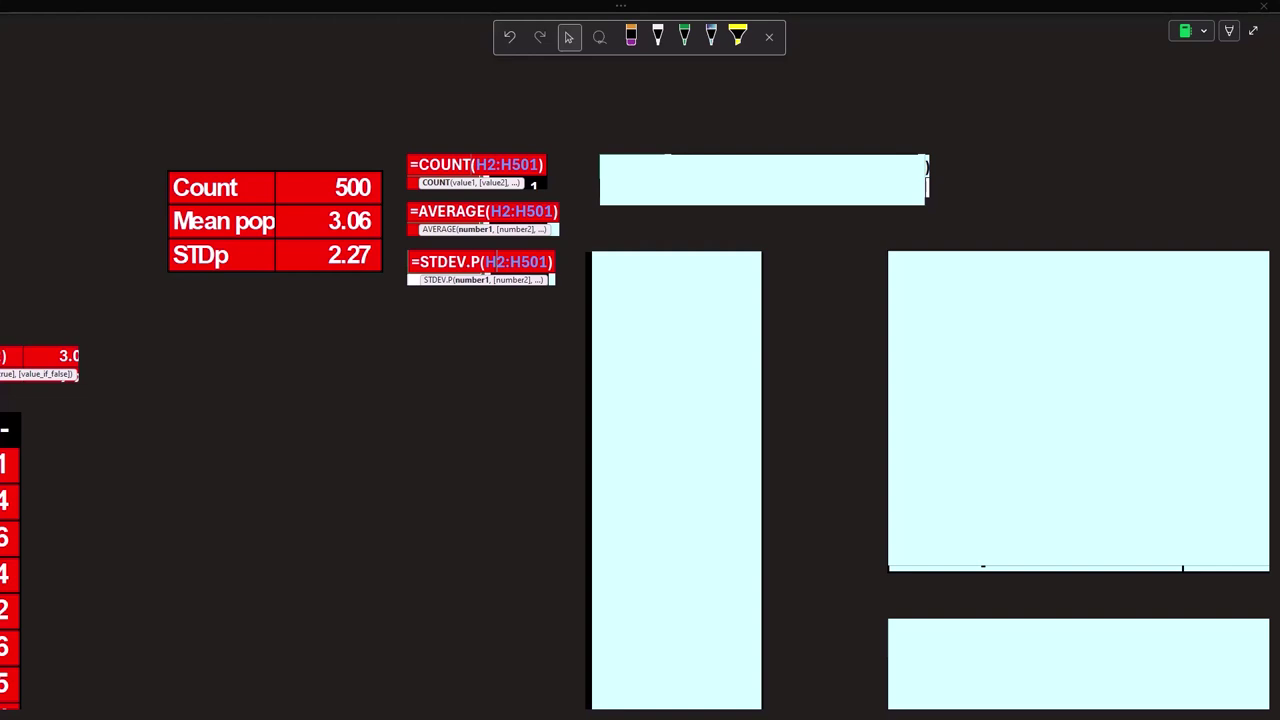
left_click(645, 281)
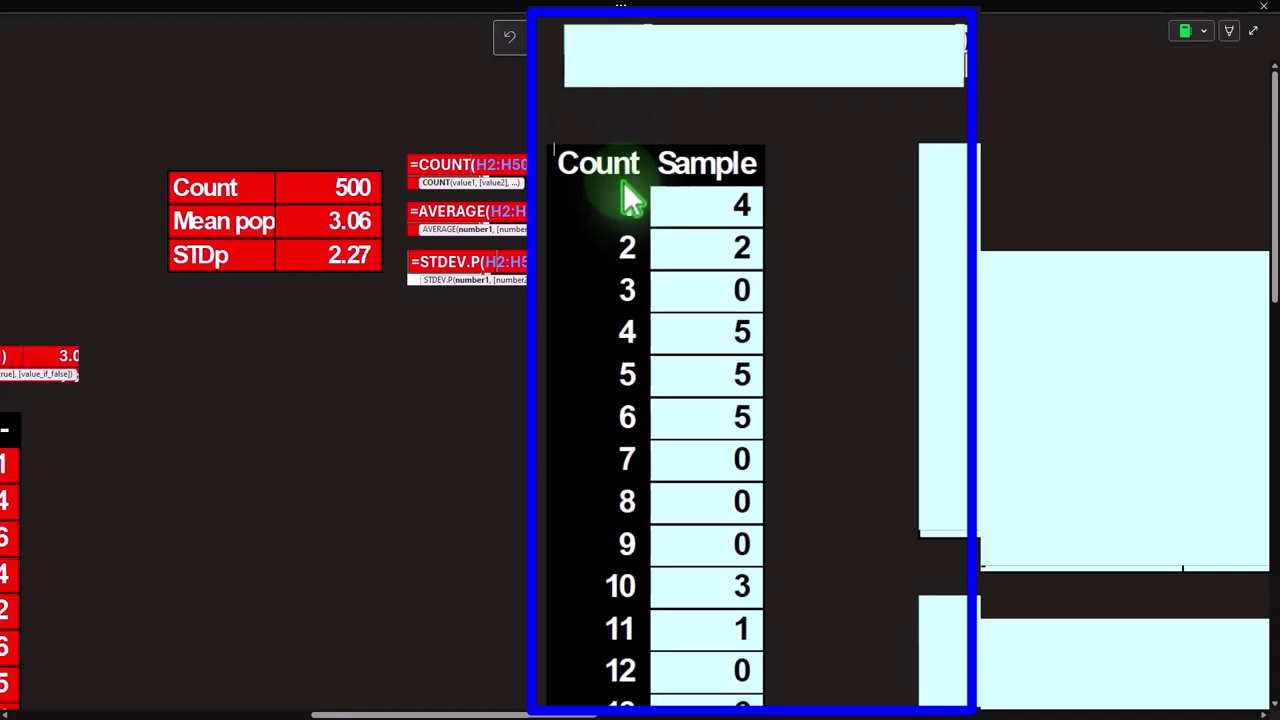
left_click(667, 45)
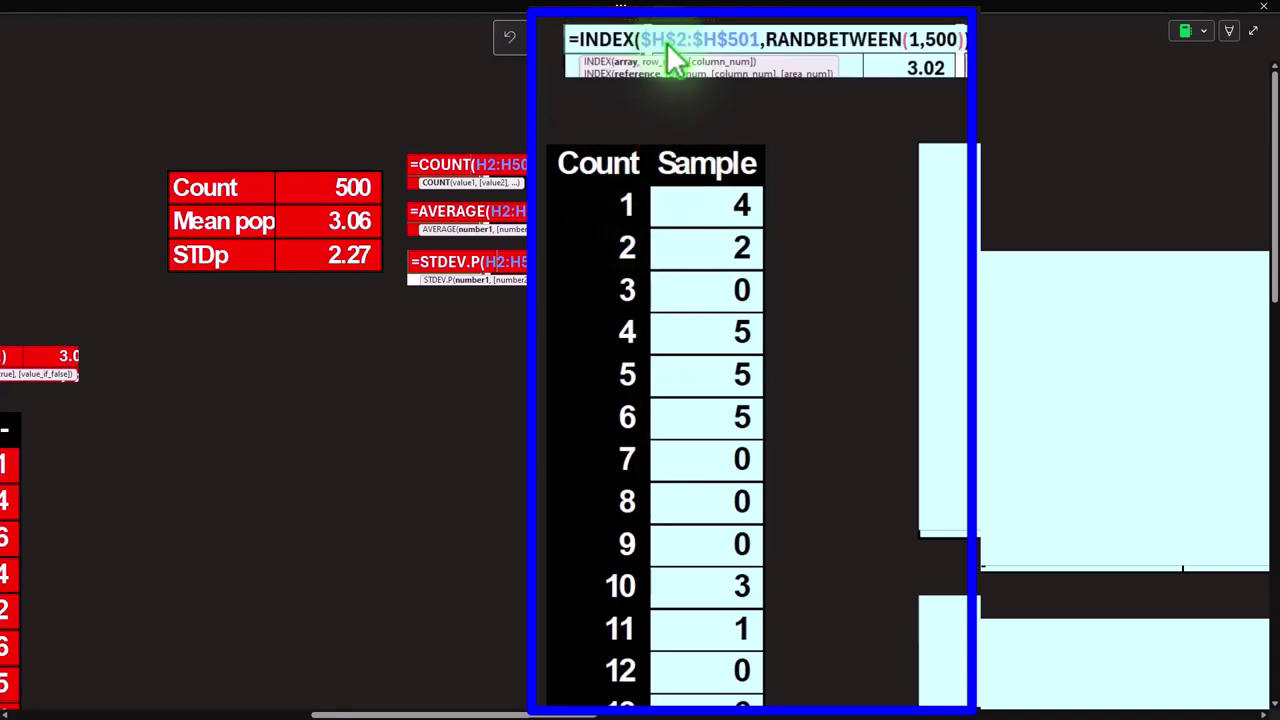
- Examine how the INDEX and RANDBETWEEN formula draws from the No - column and read through the numbered Sample values
left_click_drag(514, 712, 413, 713)
scroll(414, 337, "down", 3)
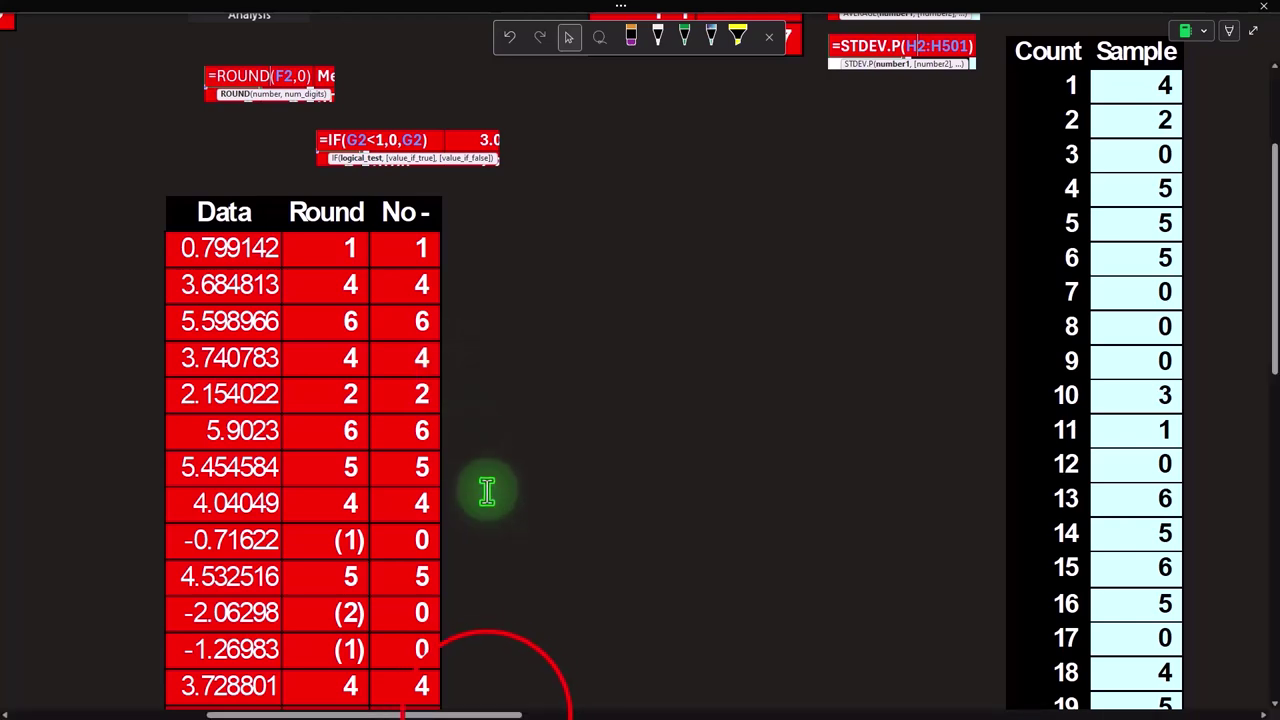
left_click_drag(487, 714, 620, 714)
scroll(677, 591, "up", 2)
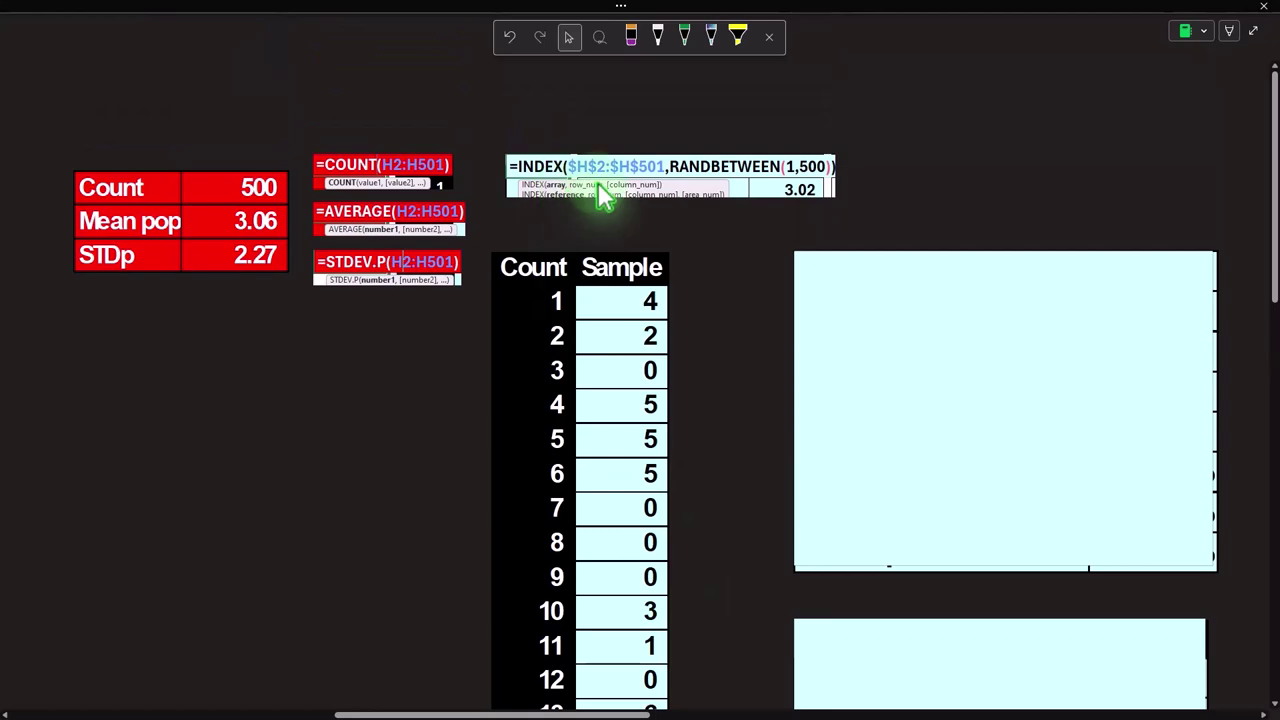
left_click_drag(534, 714, 395, 714)
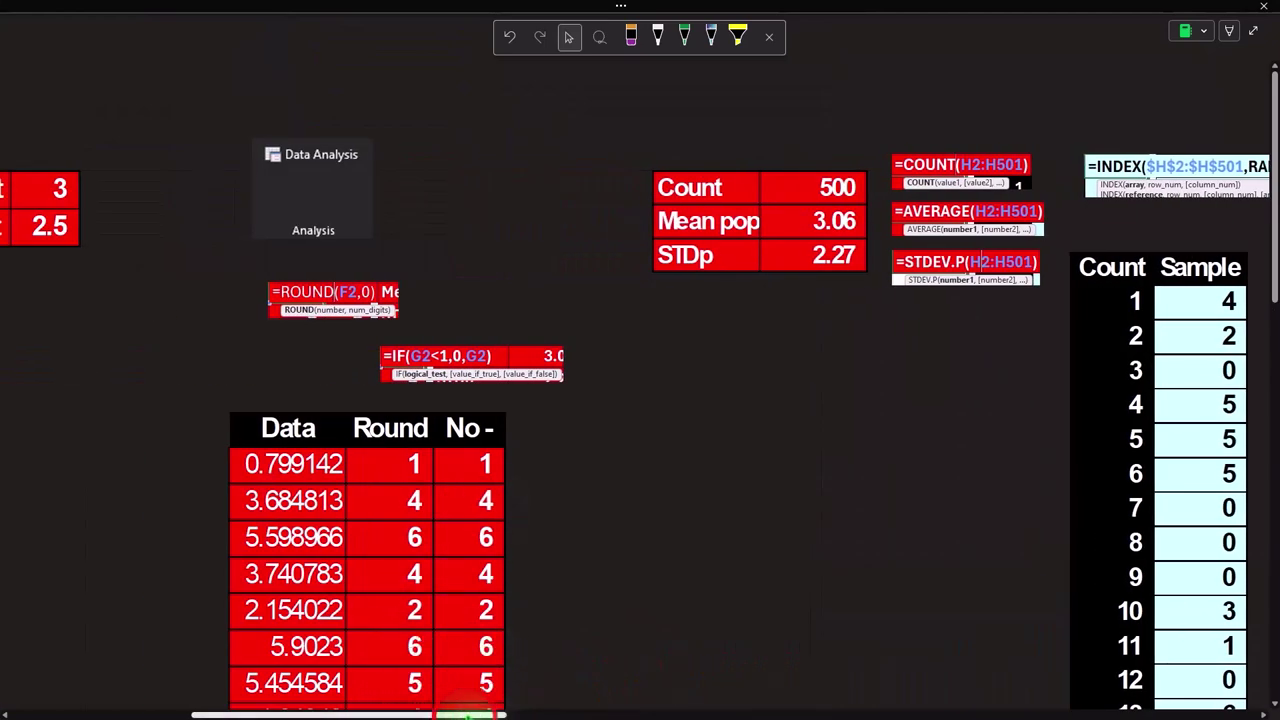
left_click_drag(475, 714, 592, 714)
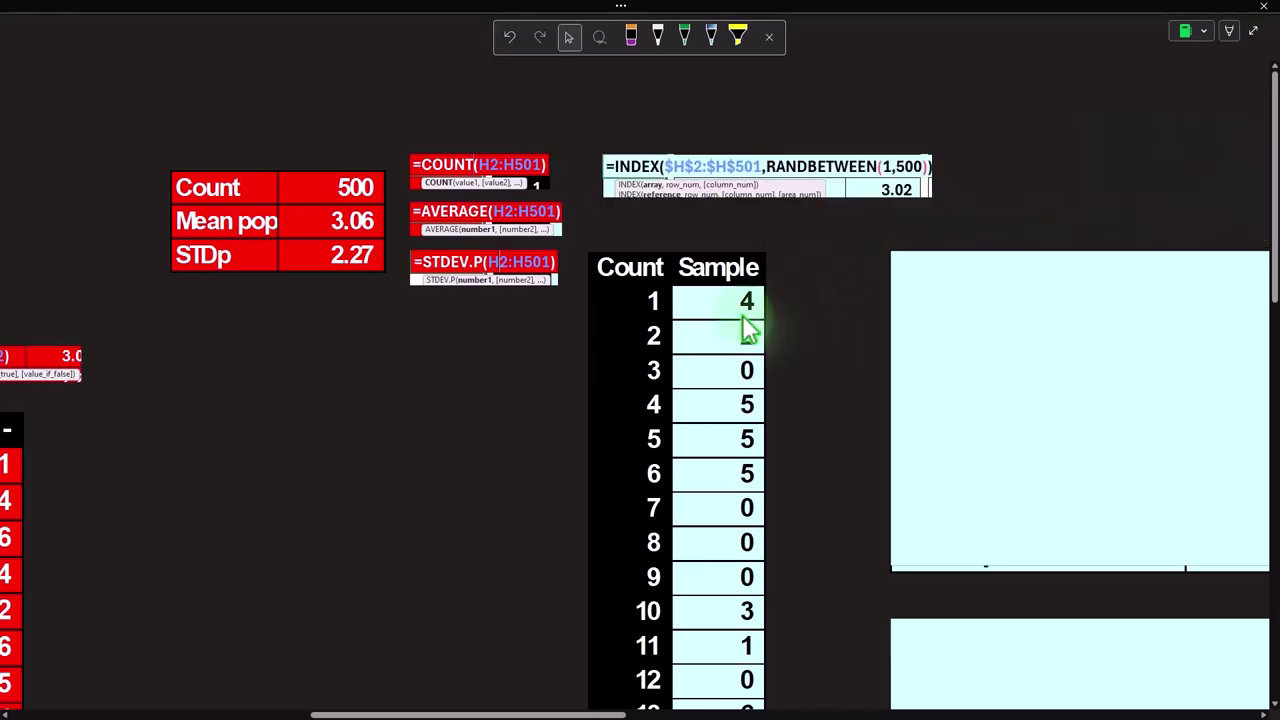
scroll(749, 331, "down", 2)
scroll(747, 330, "down", 8)
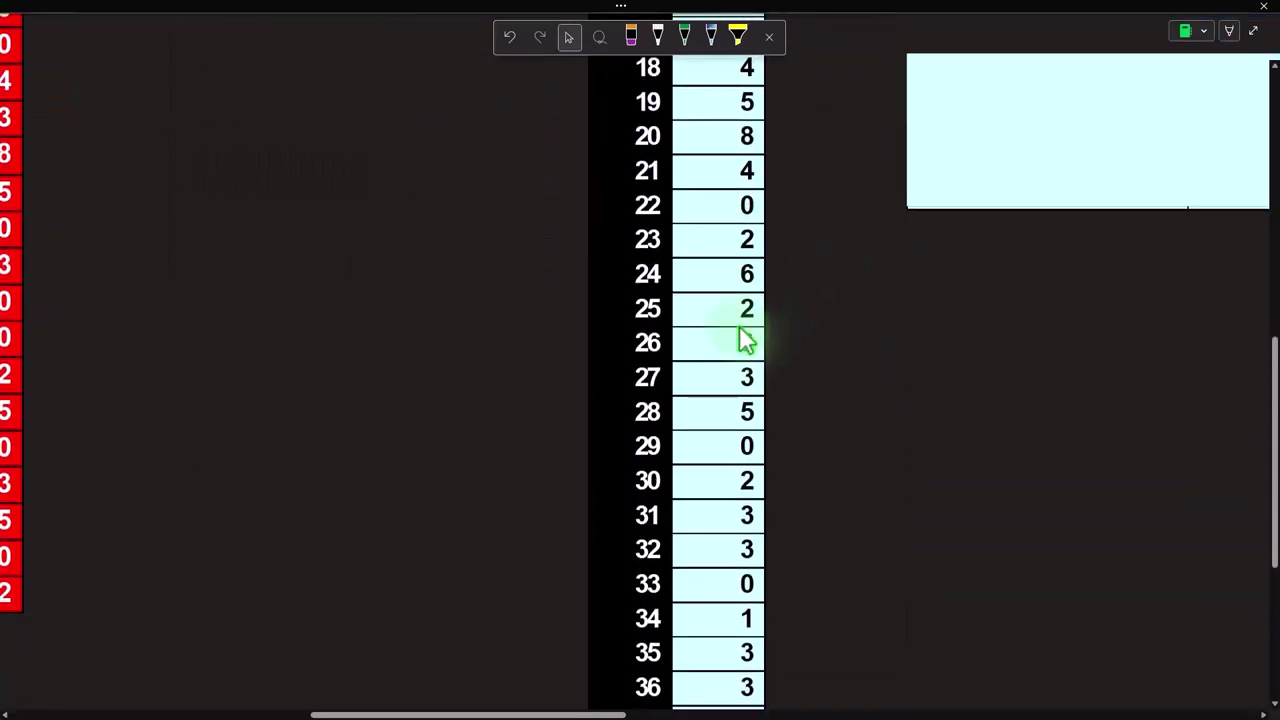
scroll(747, 340, "down", 3)
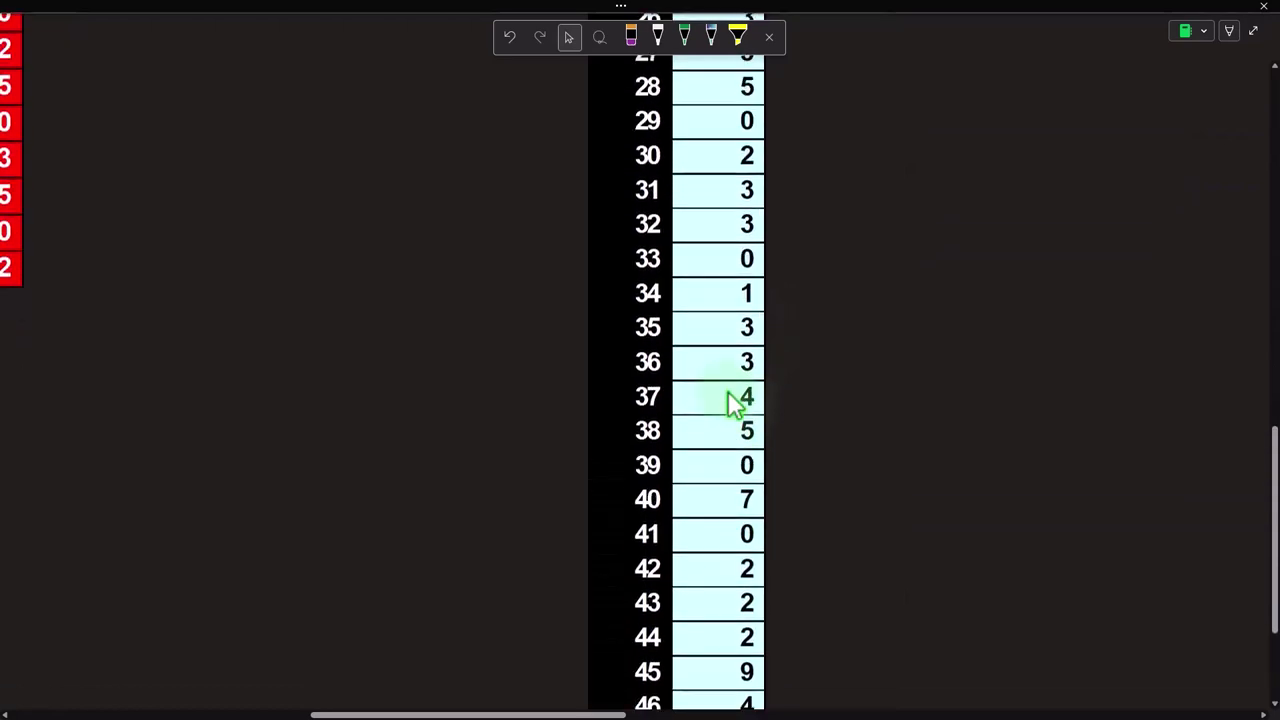
scroll(735, 408, "down", 2)
scroll(735, 410, "up", 7)
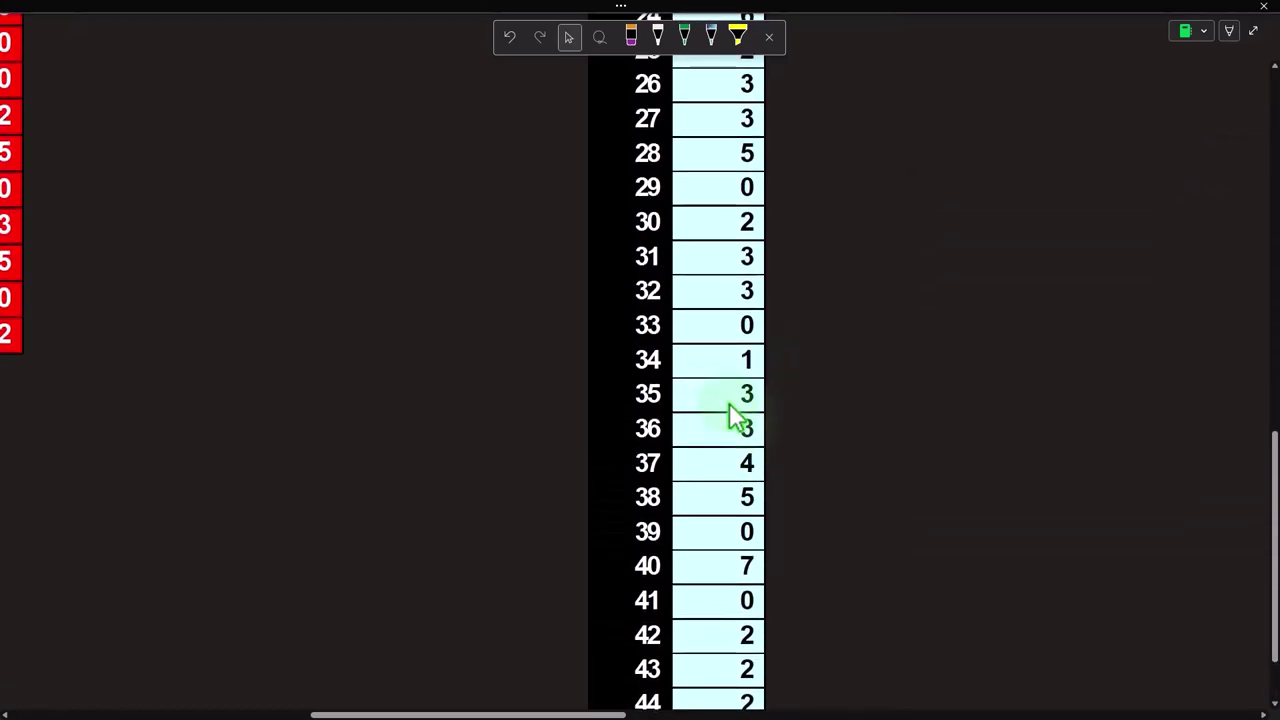
scroll(735, 415, "up", 5)
- Shrink the statistics table's cover box to uncover the sample count row and delete the box hiding its COUNT formula
left_click_drag(543, 700, 691, 480)
left_click(690, 258)
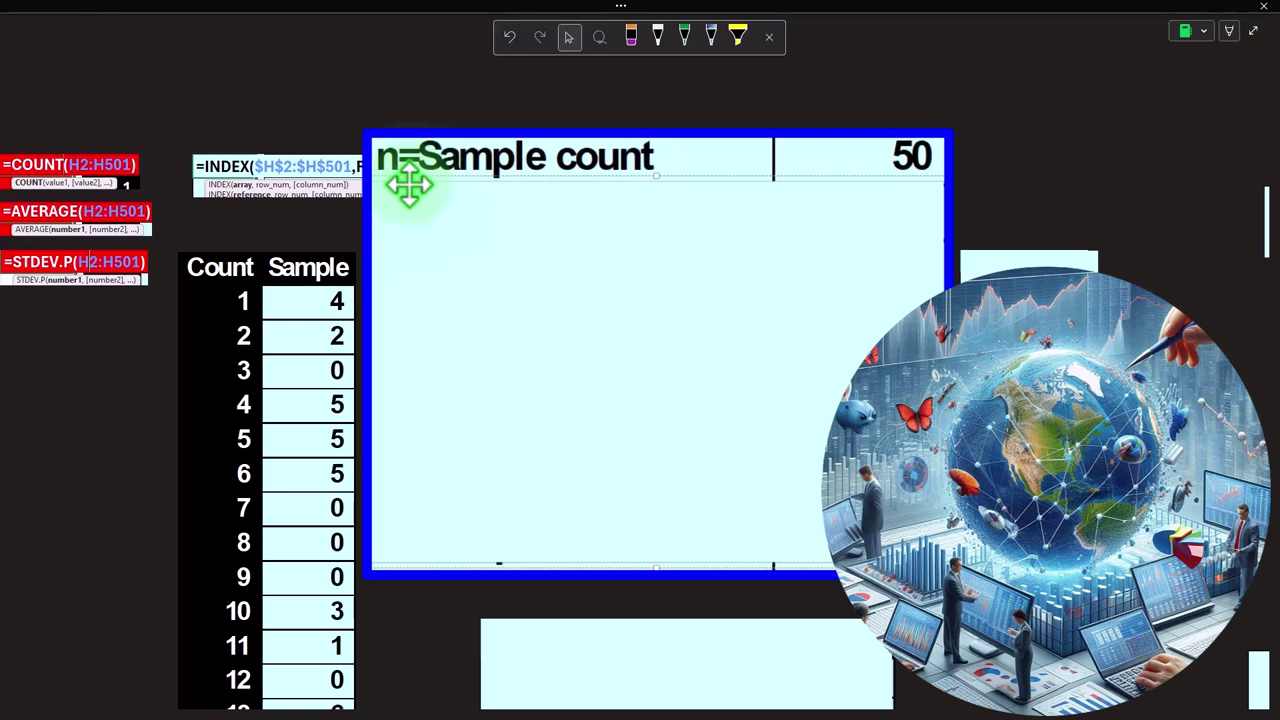
left_click(1029, 255)
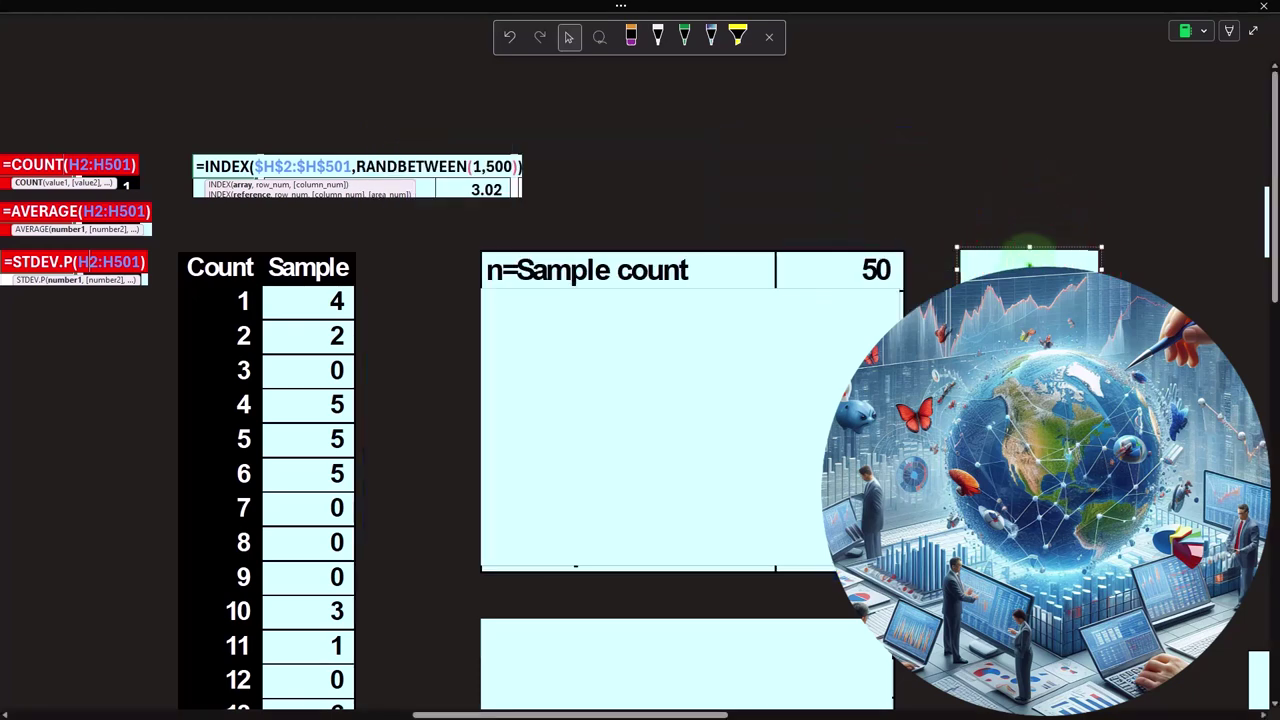
left_click(316, 262)
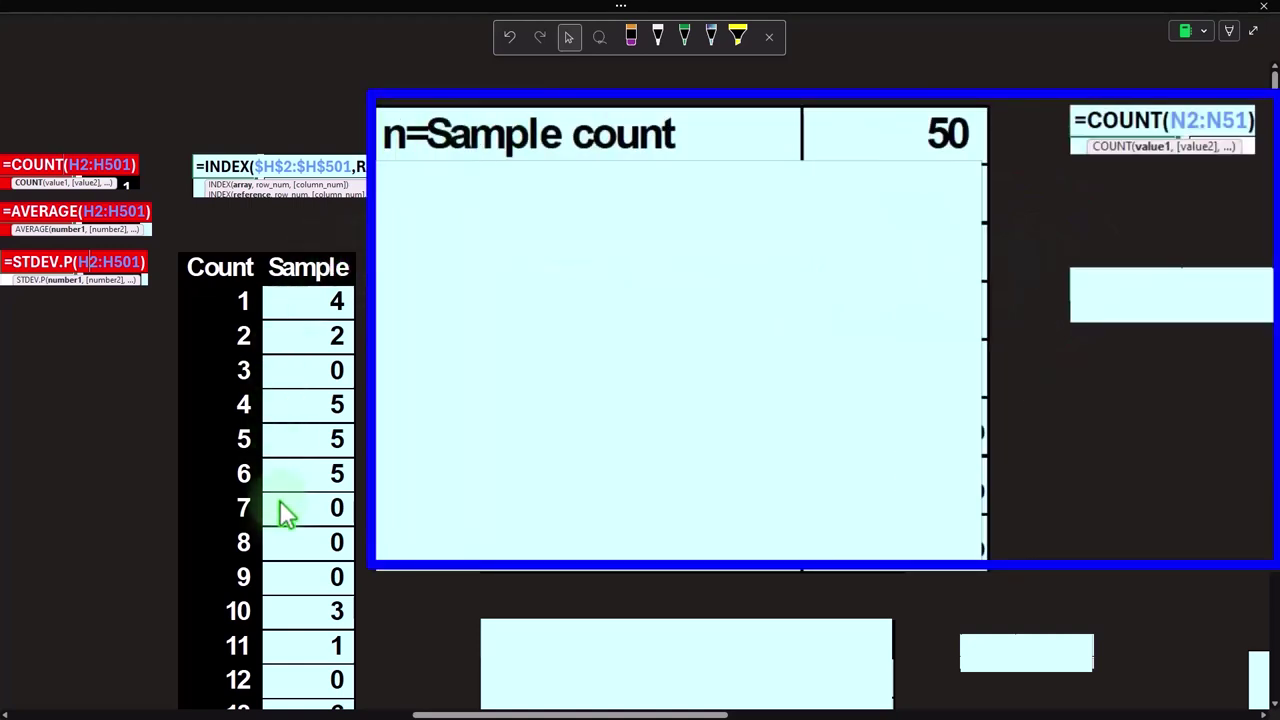
- Shrink the cover box on the sample statistics table to uncover the degrees of freedom row
left_click(848, 246)
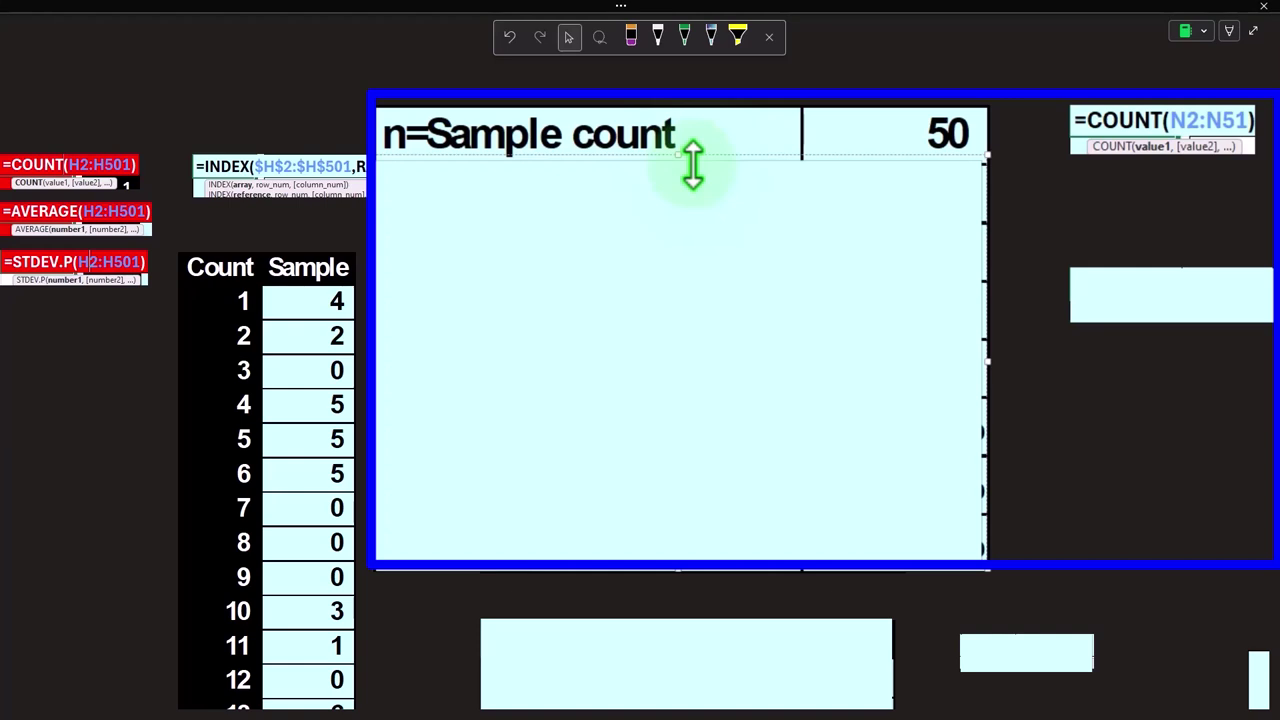
mouse_move(692, 164)
left_mouse_down()
mouse_move(677, 151)
mouse_move(676, 205)
mouse_move(677, 160)
left_mouse_up()
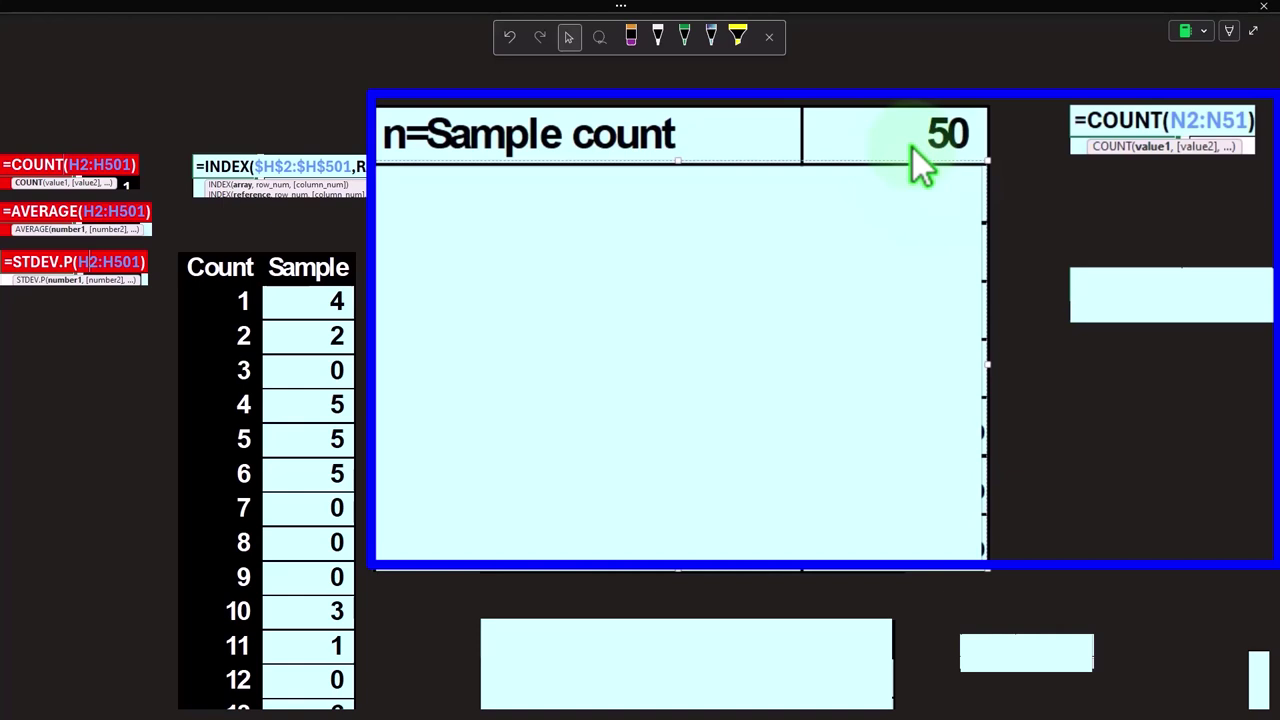
left_click(677, 160)
left_click_drag(677, 160, 661, 225)
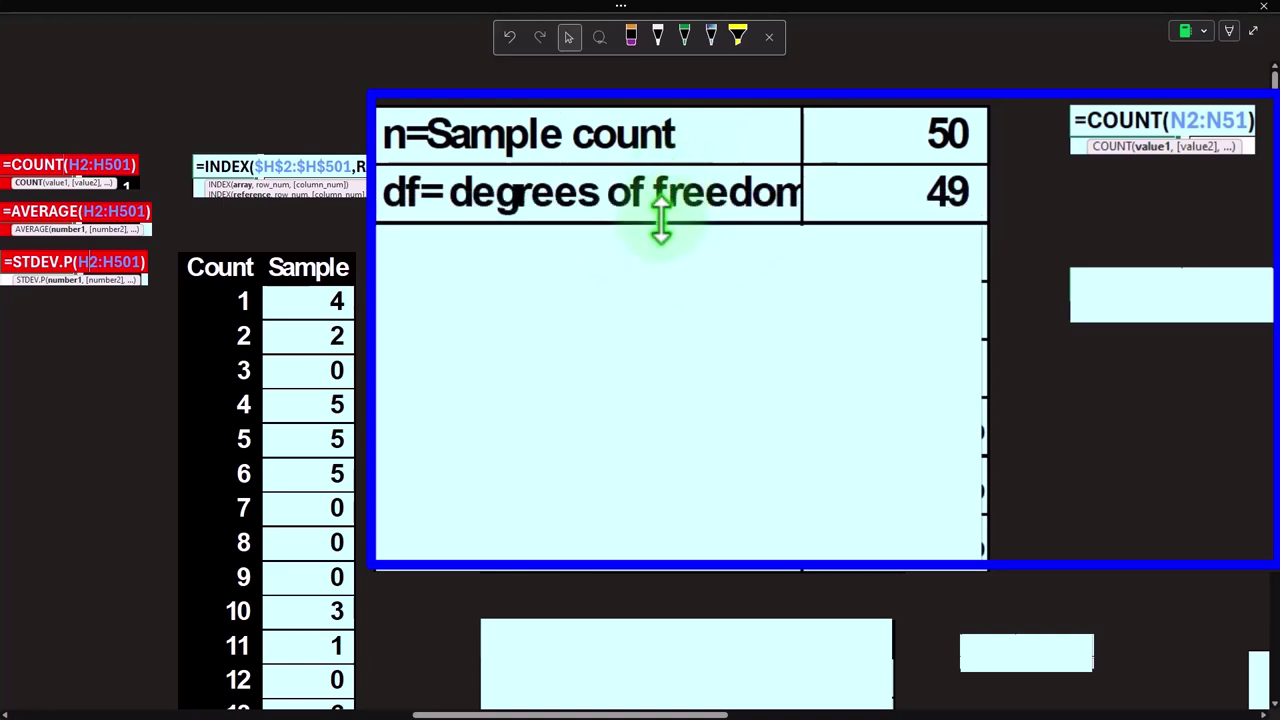
- Uncover the X bar sample mean row and delete the cover box hiding the STDEV.S formula
left_click(660, 226)
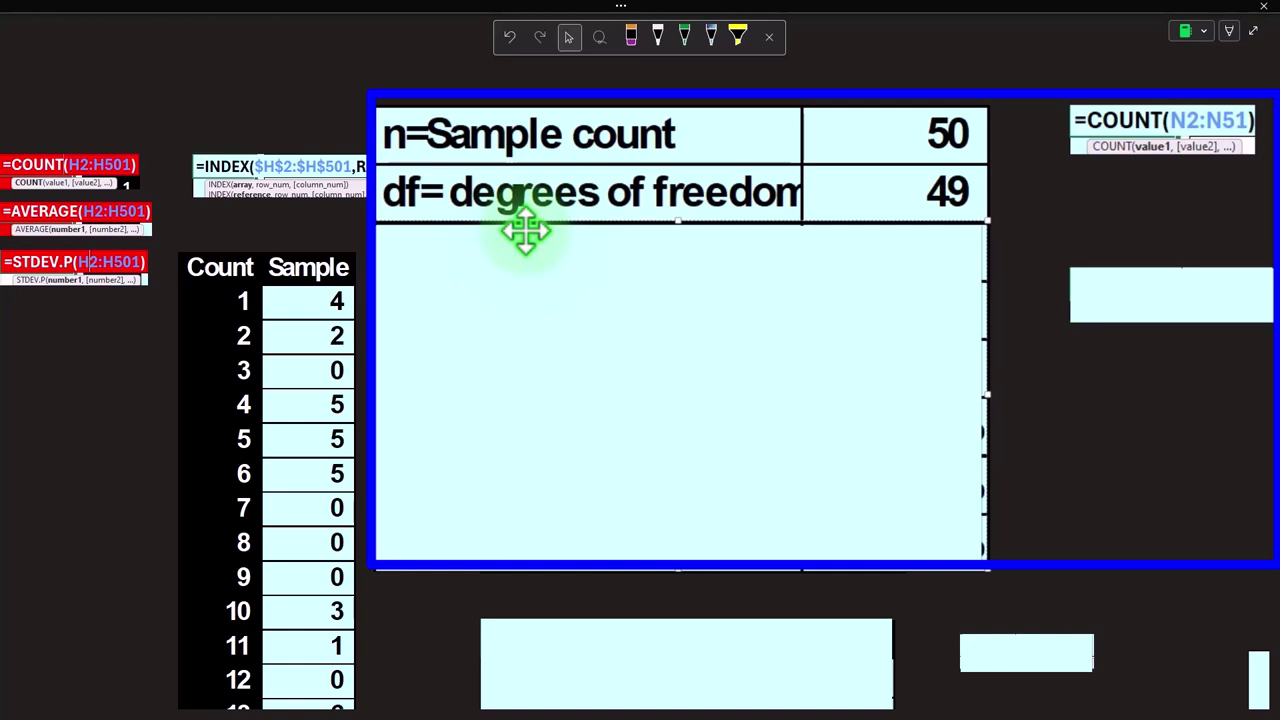
left_click_drag(674, 229, 667, 287)
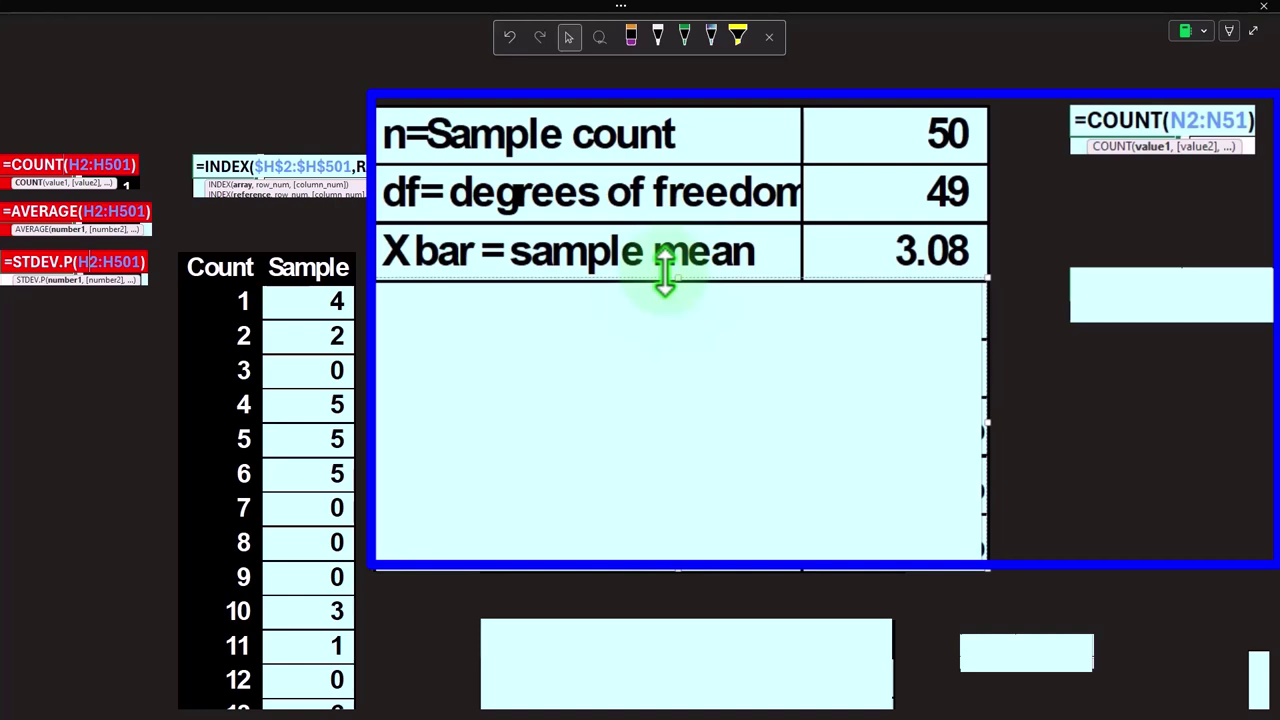
left_click(1190, 288)
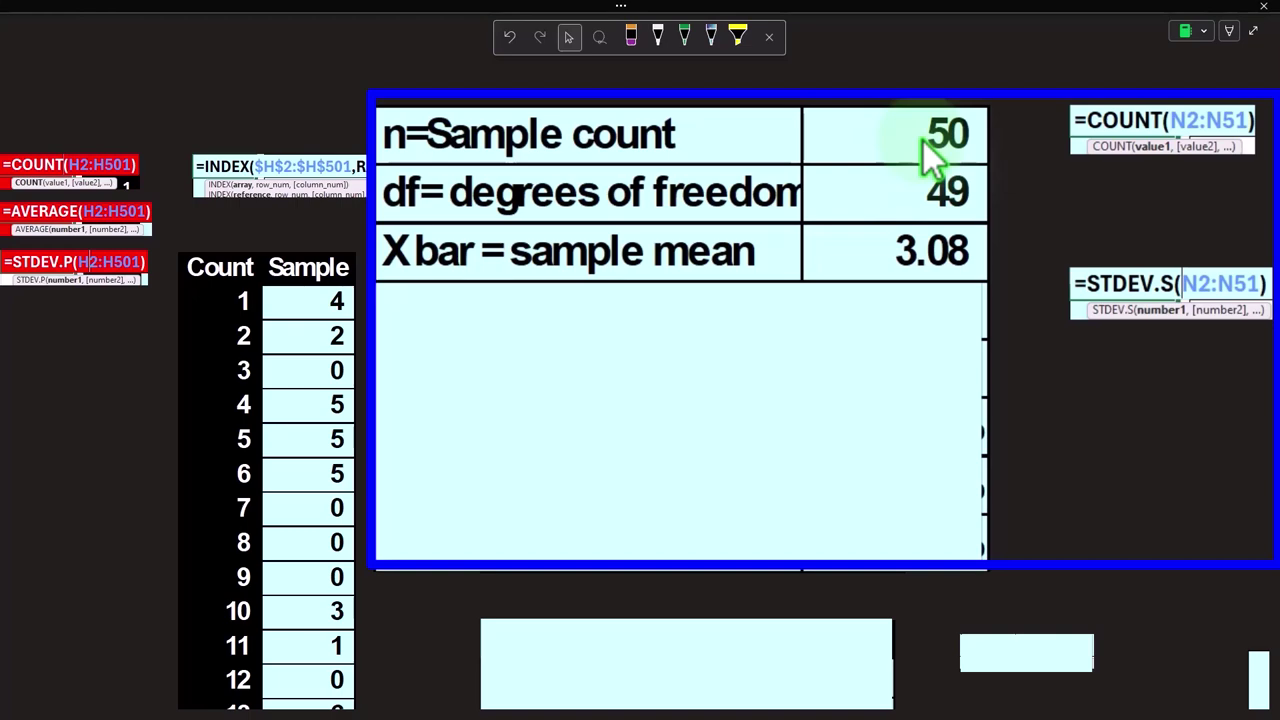
- Uncover the s=STDs row in the sample statistics table and compare the sample deviation with the population STDp
left_click(714, 700)
left_click_drag(714, 708, 646, 708)
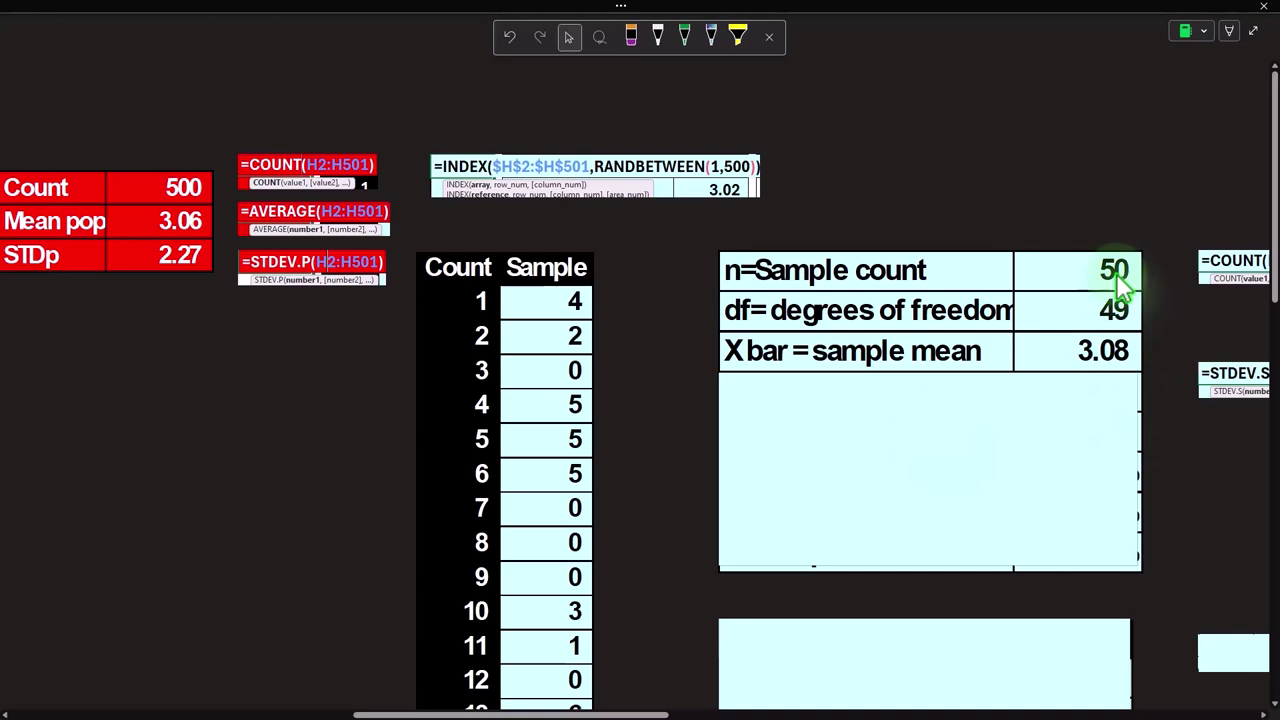
left_click_drag(632, 712, 645, 712)
left_click(871, 466)
left_click(823, 428)
left_click(928, 270)
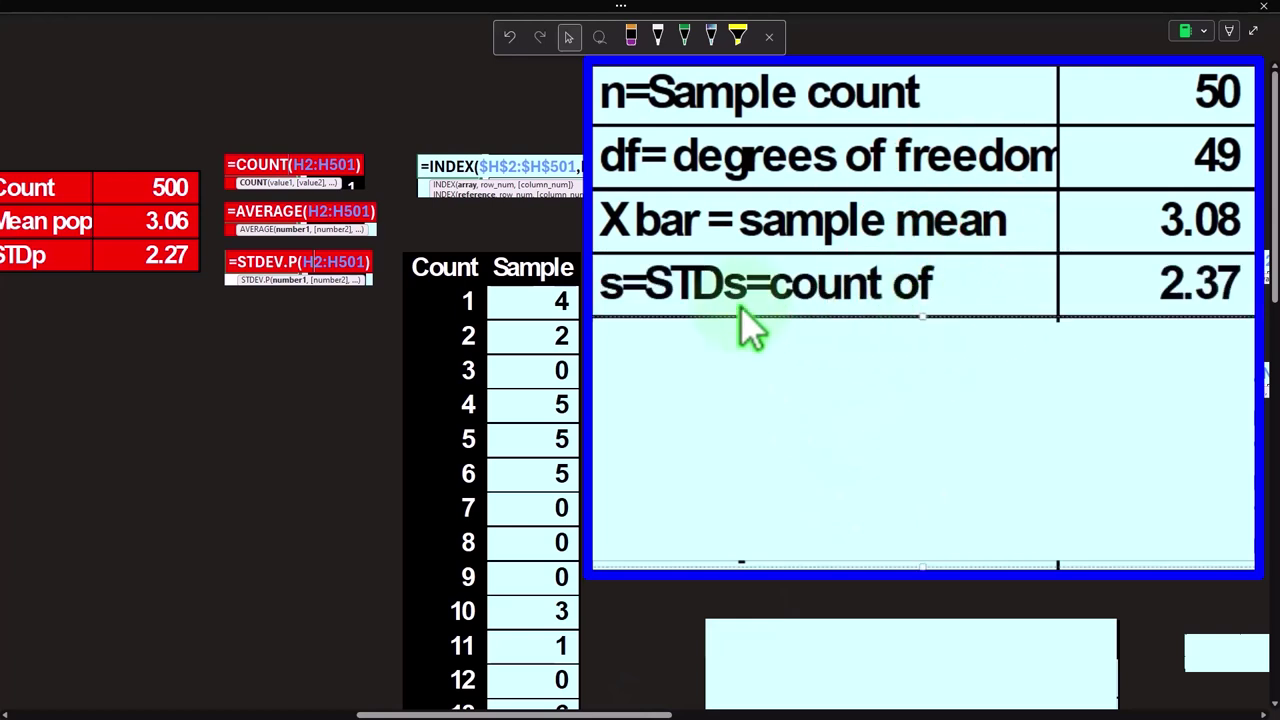
left_click_drag(648, 712, 670, 714)
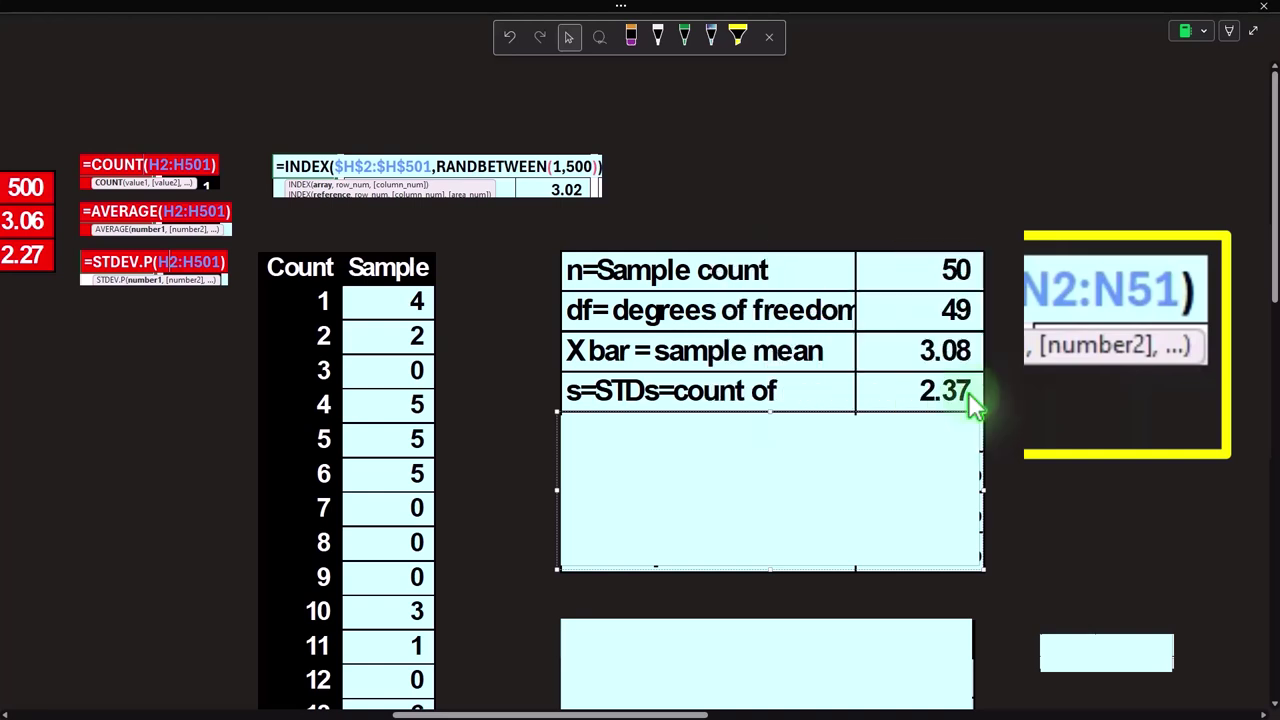
left_click_drag(680, 710, 652, 711)
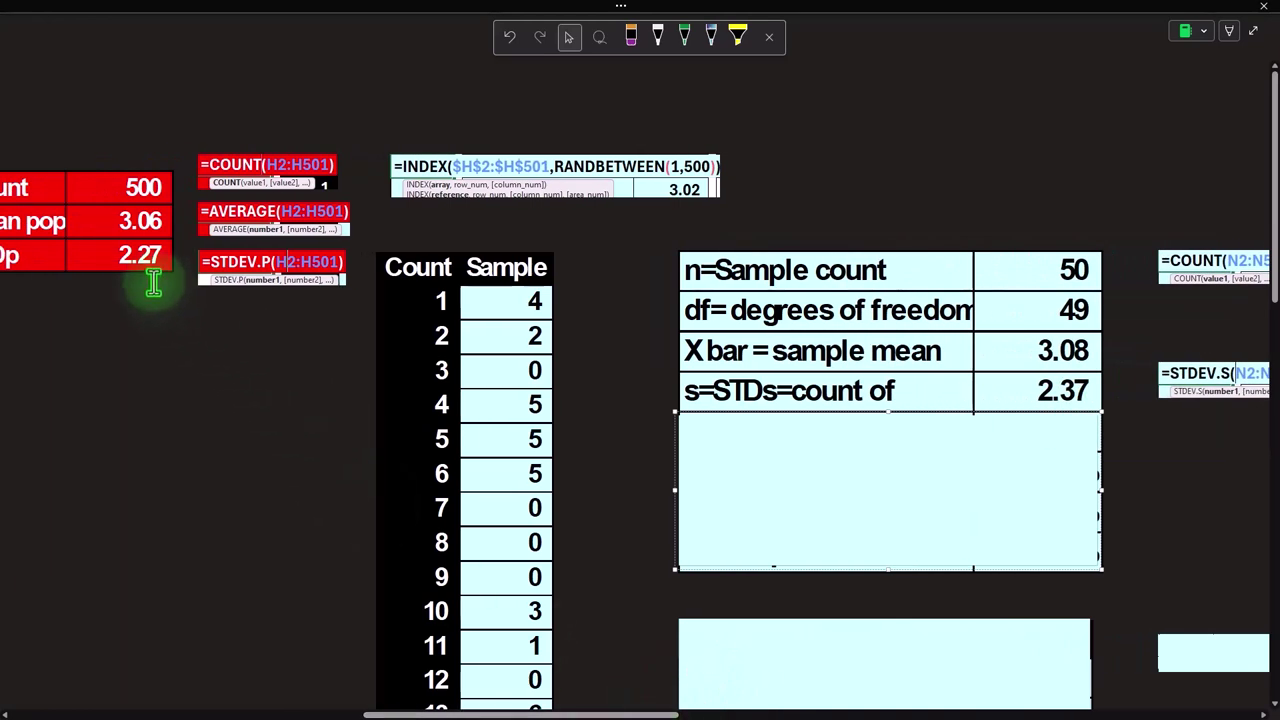
- Uncover the Standard error row in the sample statistics table and examine the standard error formula below the movie rating title
left_click(762, 495)
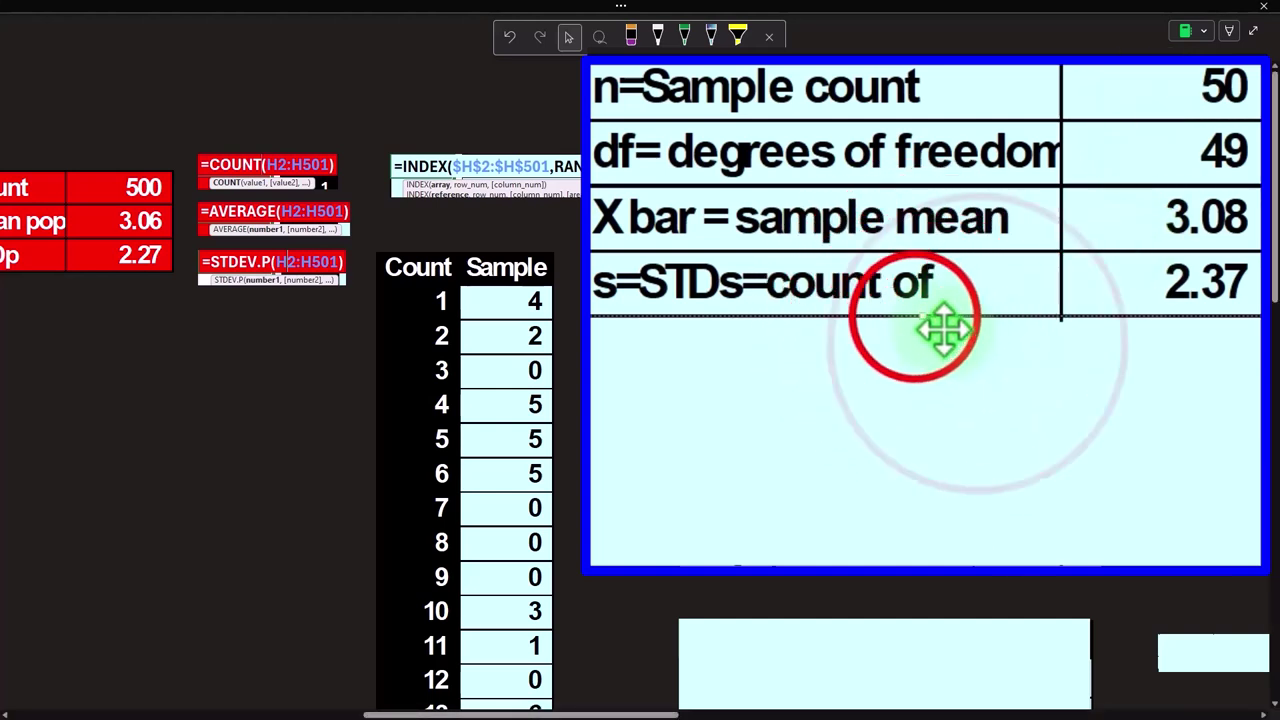
left_click_drag(915, 318, 906, 366)
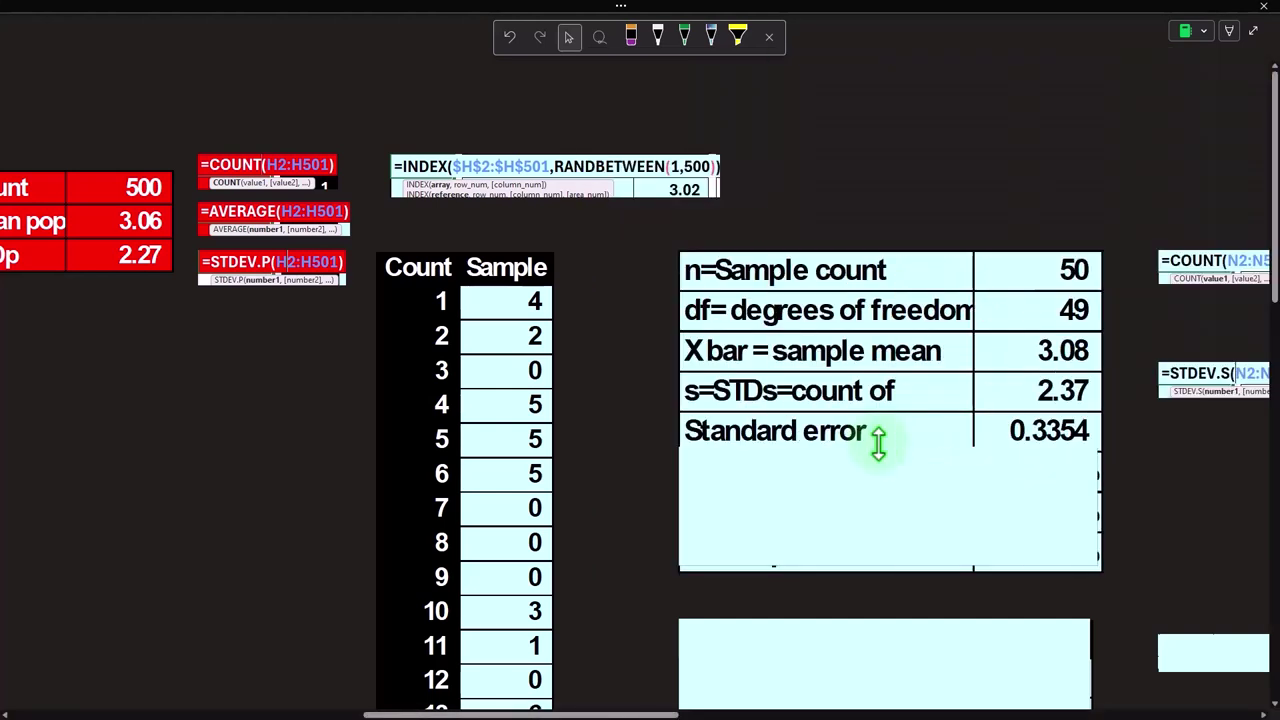
left_click(860, 469)
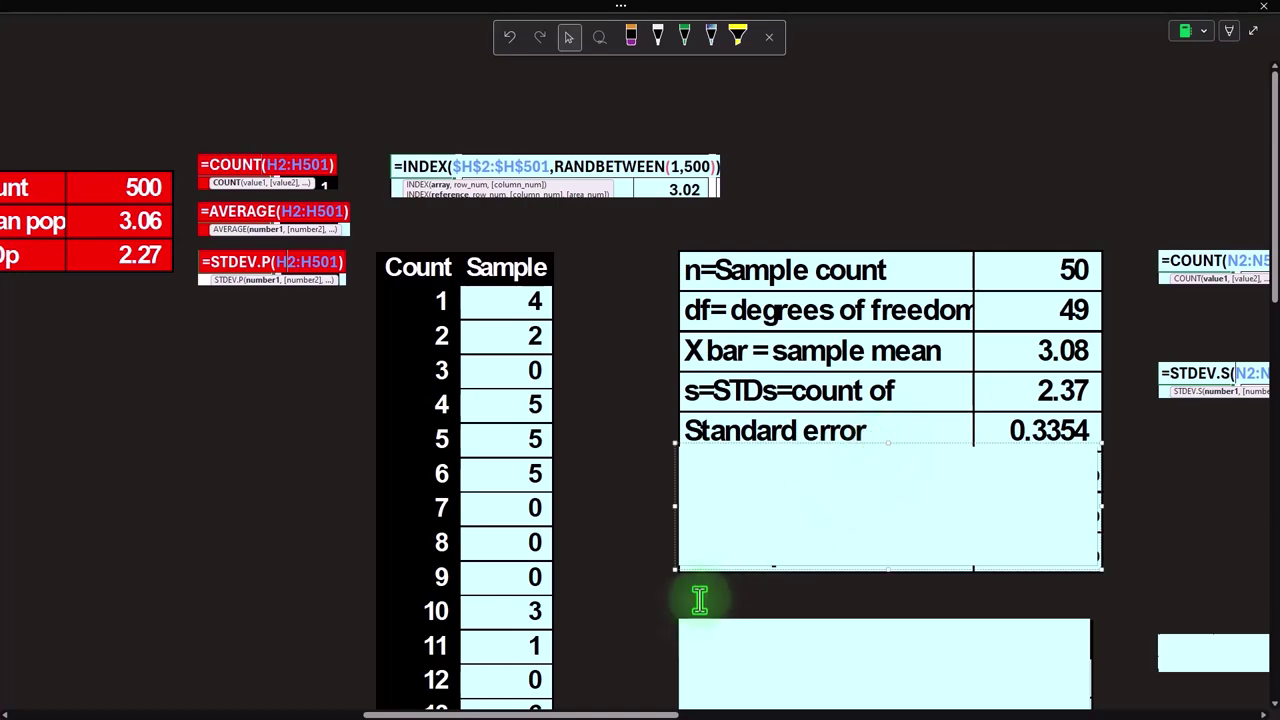
left_click_drag(645, 712, 291, 712)
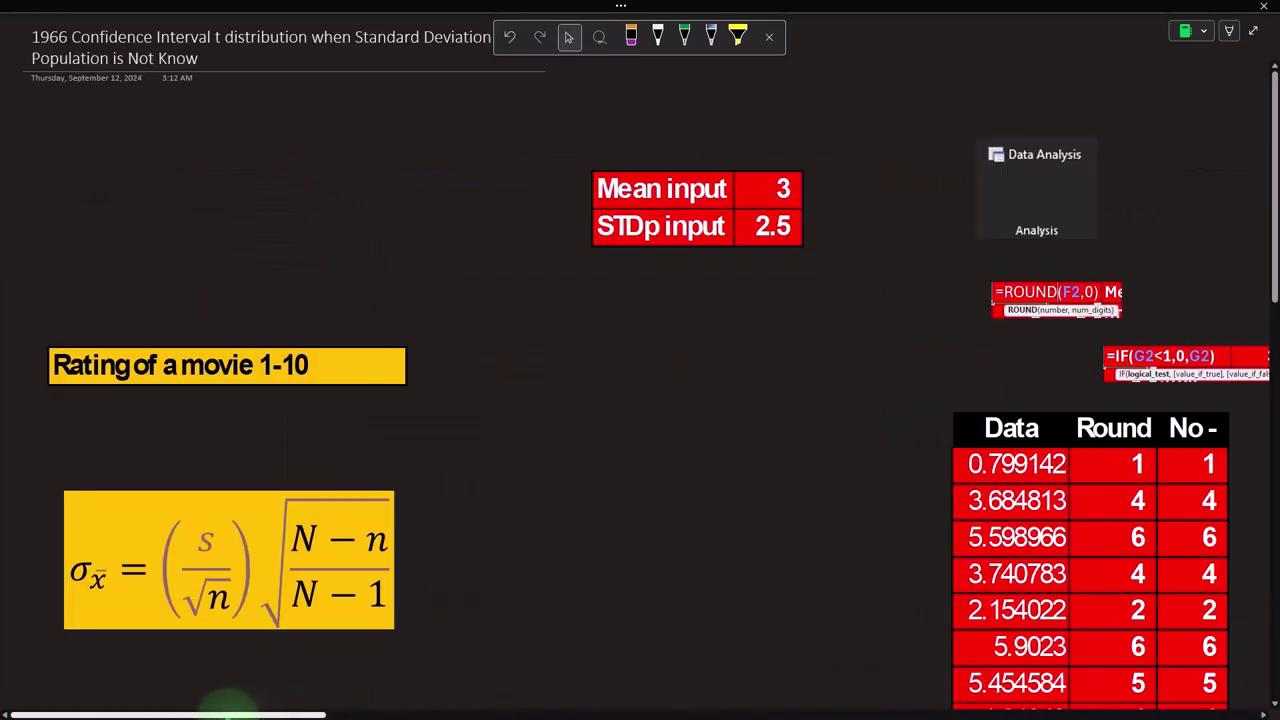
scroll(285, 615, "down", 3)
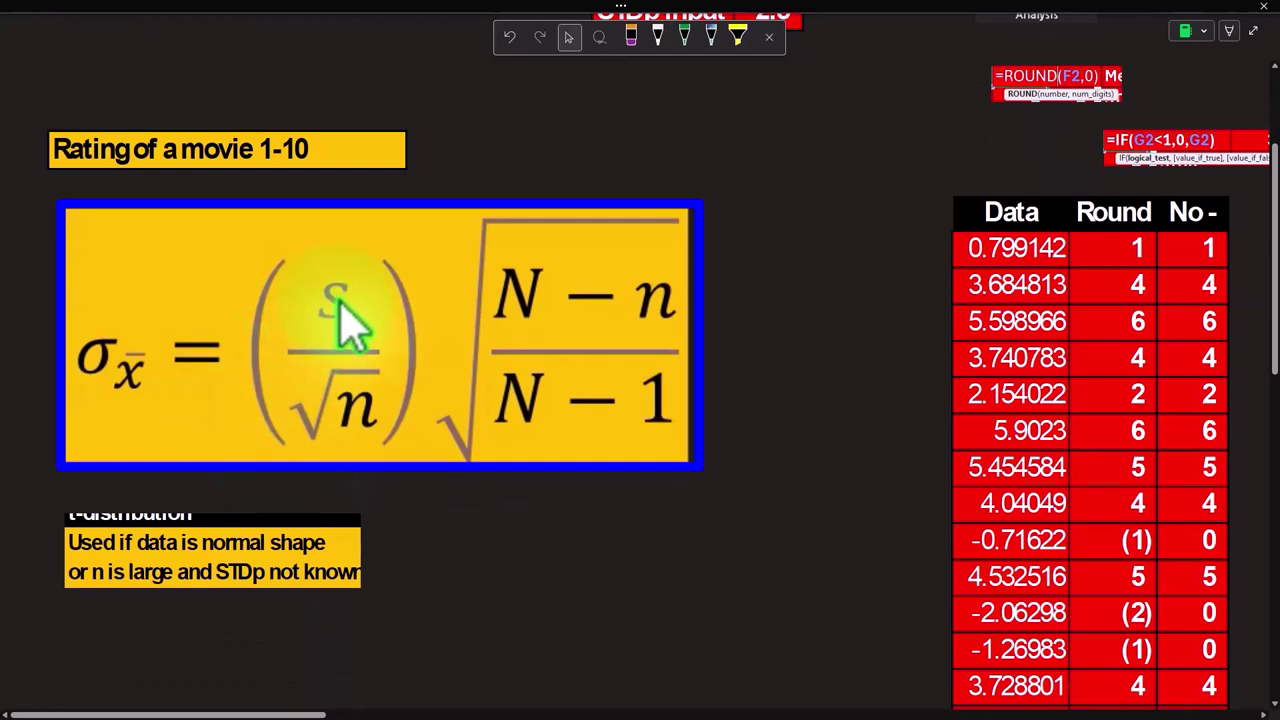
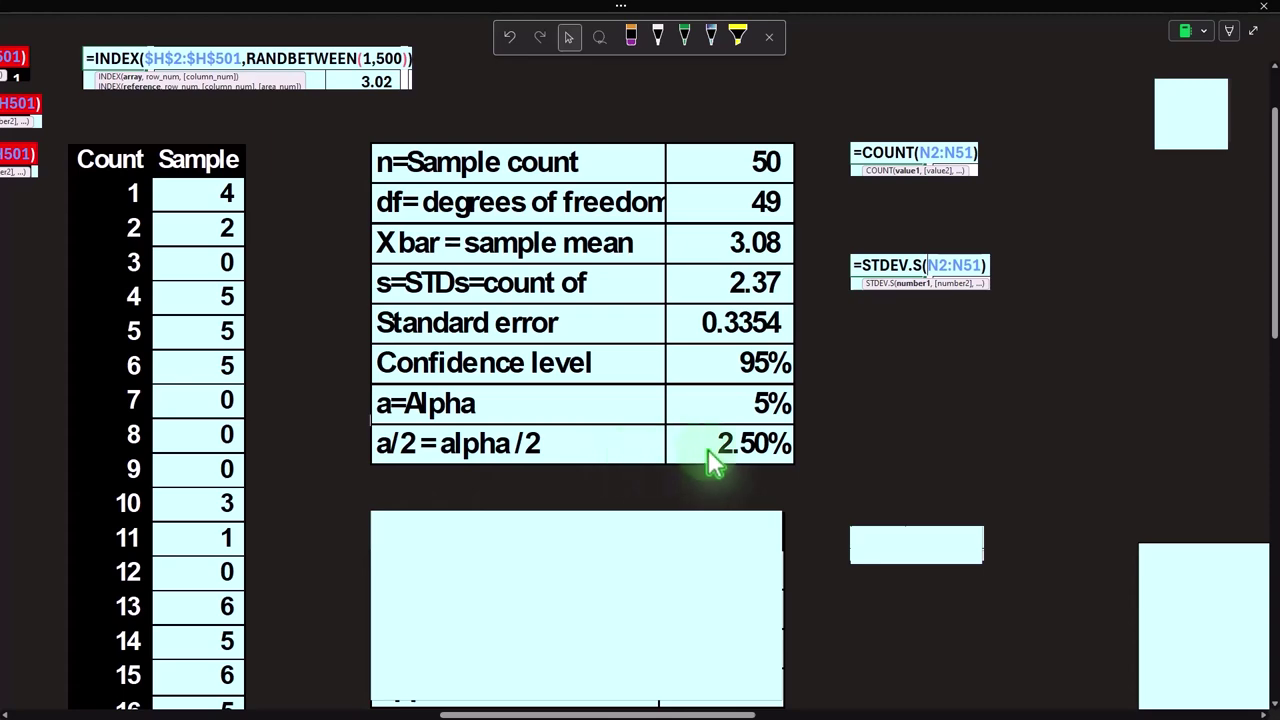
- Examine the shaded middle area and tails of the distribution curve chart, then return to the sample statistics table
left_click(640, 712)
left_click_drag(640, 712, 1155, 712)
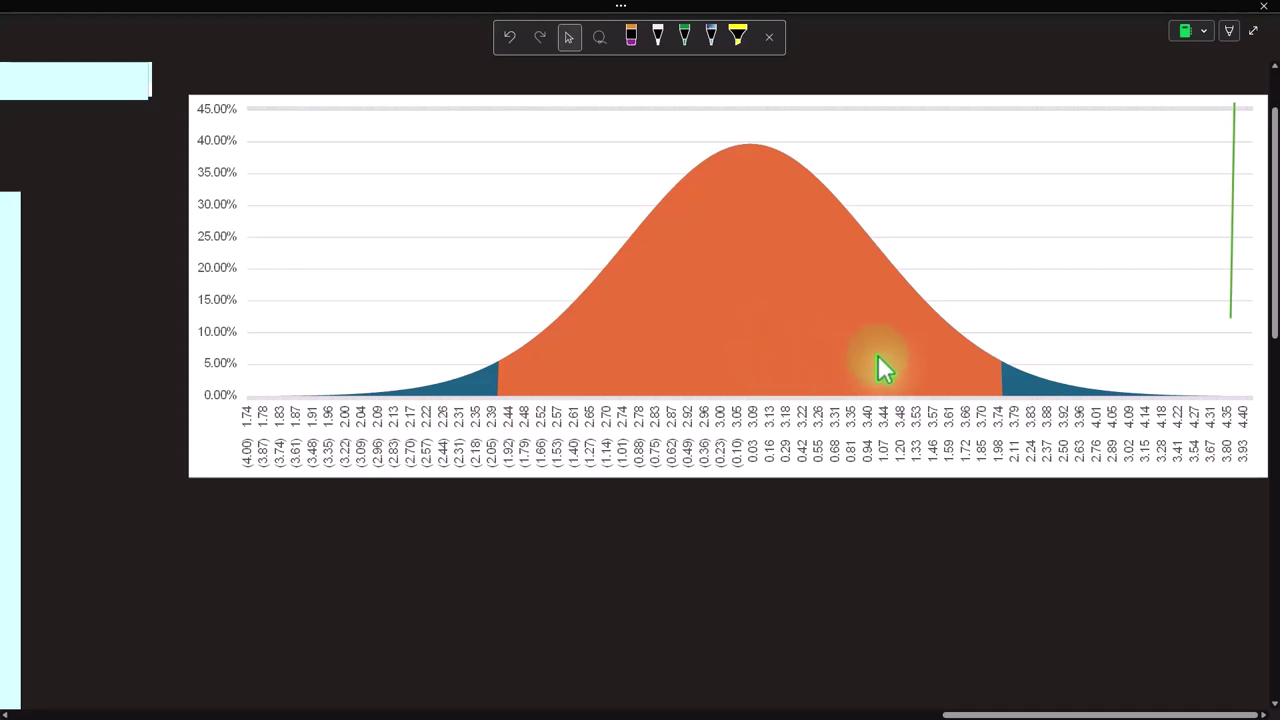
left_click_drag(955, 714, 473, 716)
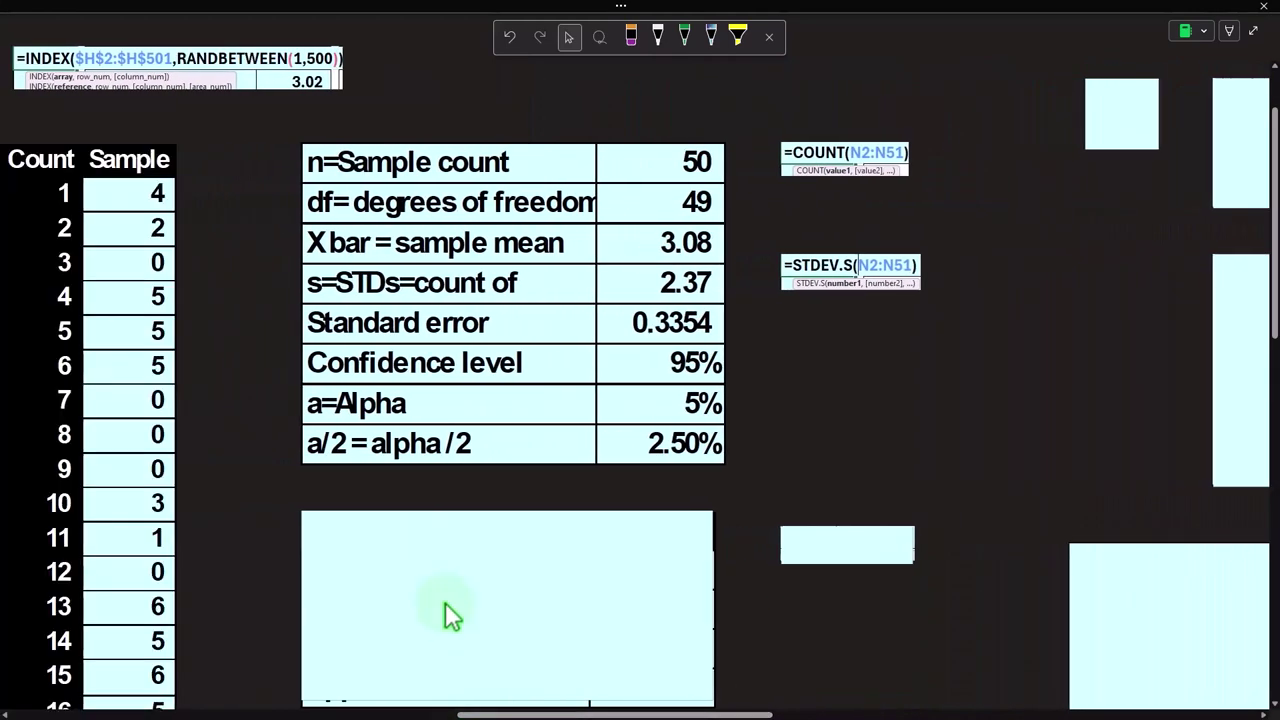
- Shrink the cover box below the sample statistics table to uncover the T.inv method heading and the Upper t row
scroll(410, 465, "down", 1)
left_click(500, 409)
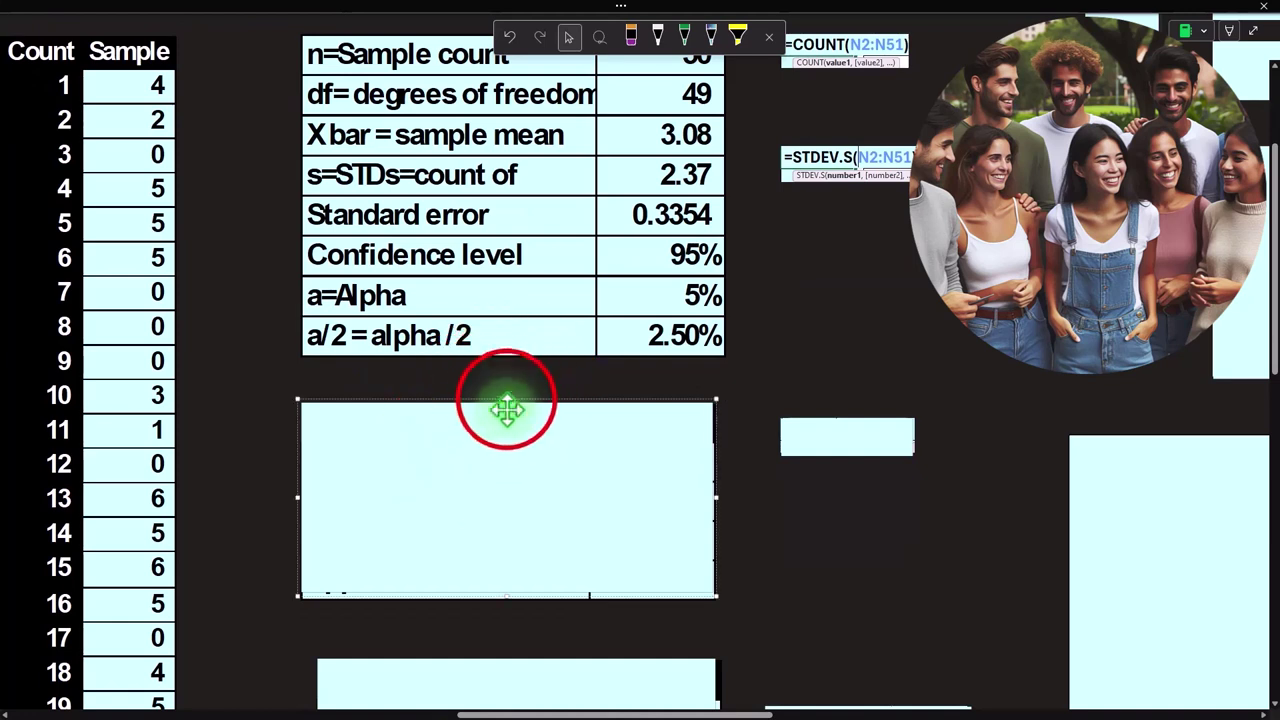
left_click_drag(652, 442, 646, 486)
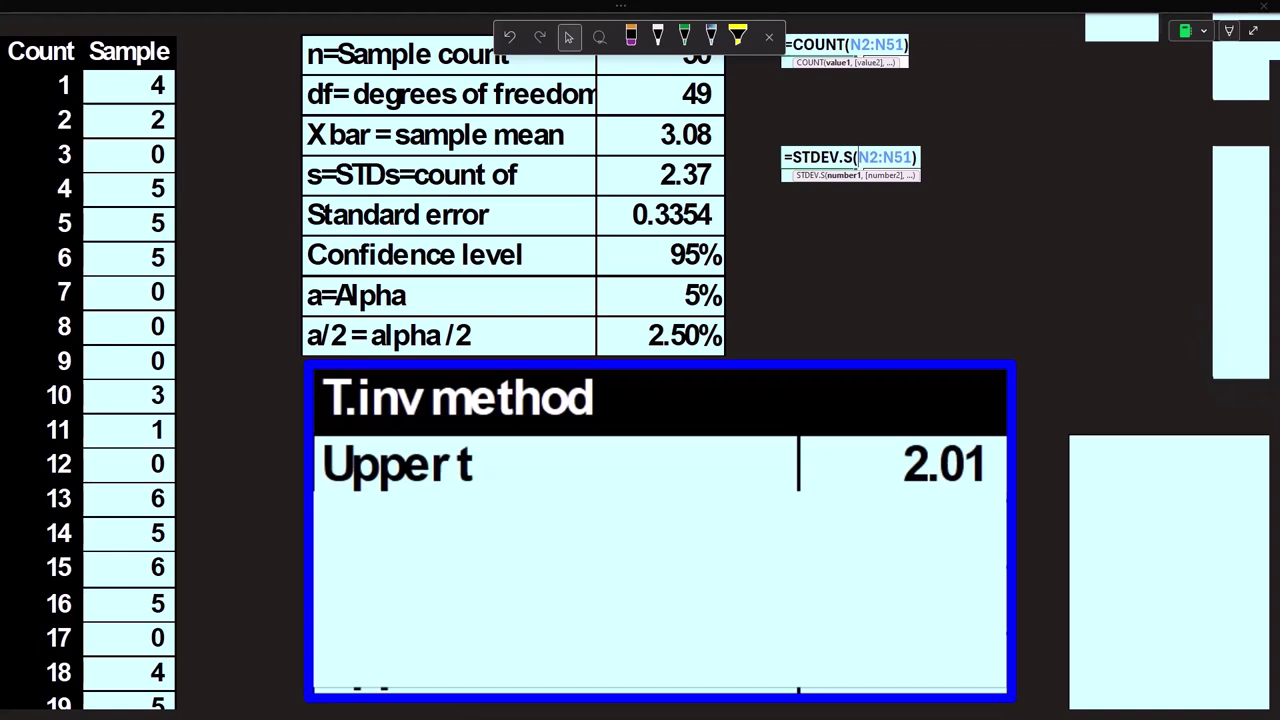
left_click(457, 509)
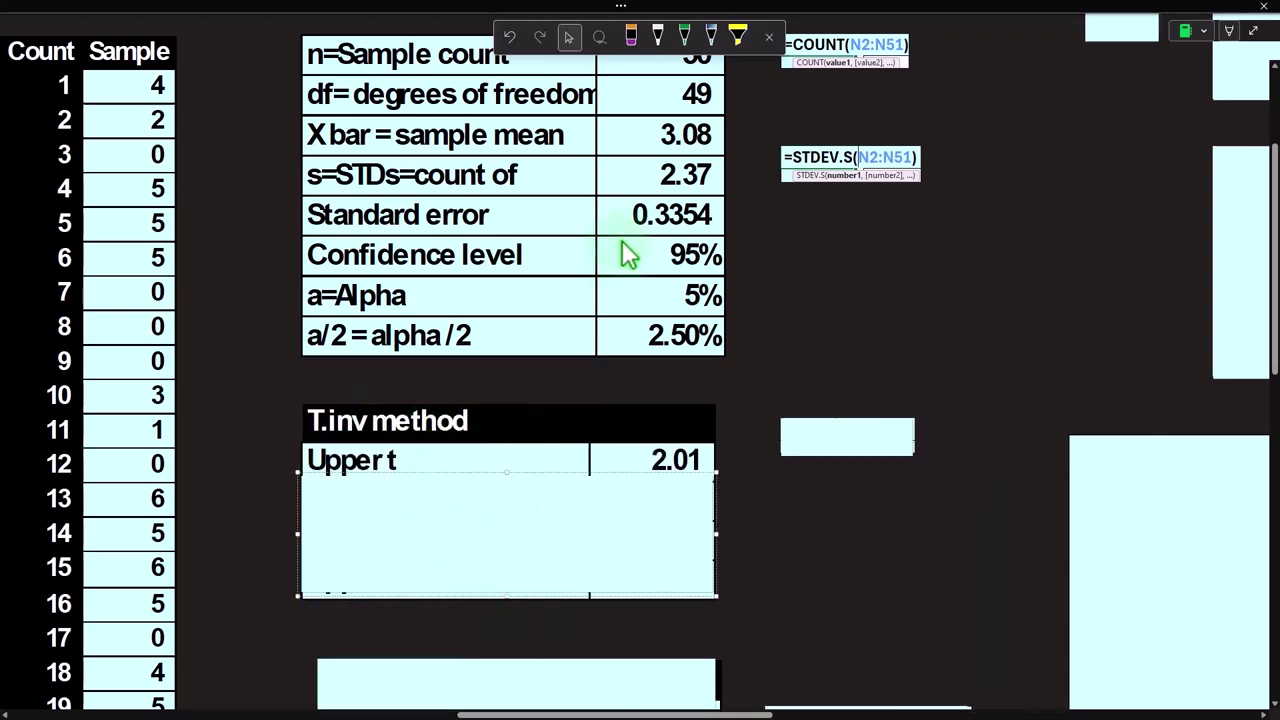
- Remove the small cover box beside the Upper t row to reveal the T.INV formula
scroll(622, 242, "up", 1)
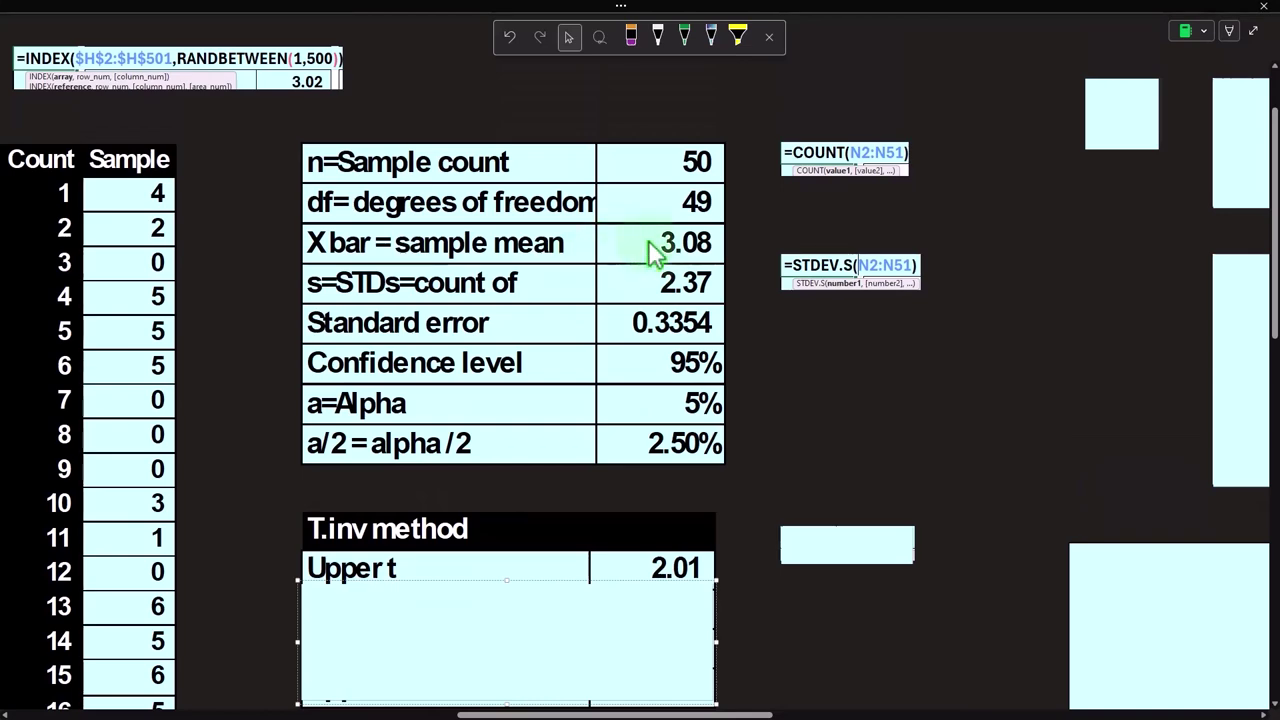
scroll(651, 251, "down", 1)
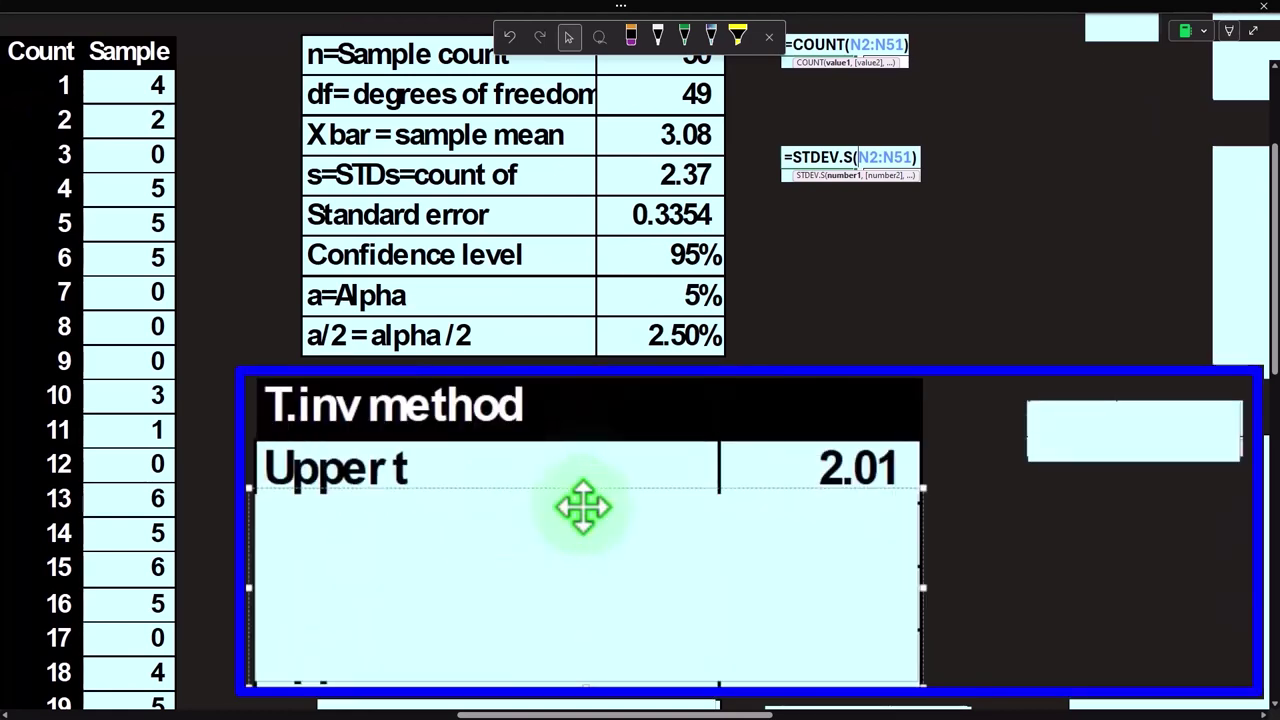
left_click(1107, 414)
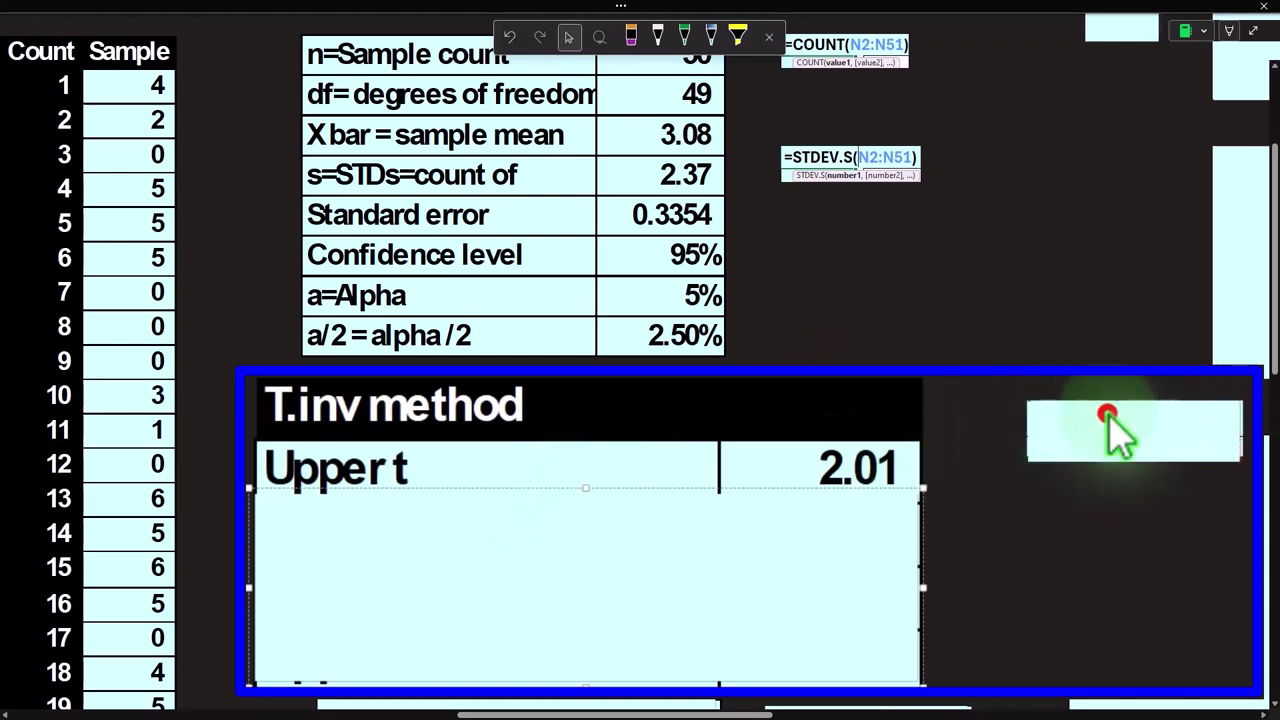
key("ctrl+v")
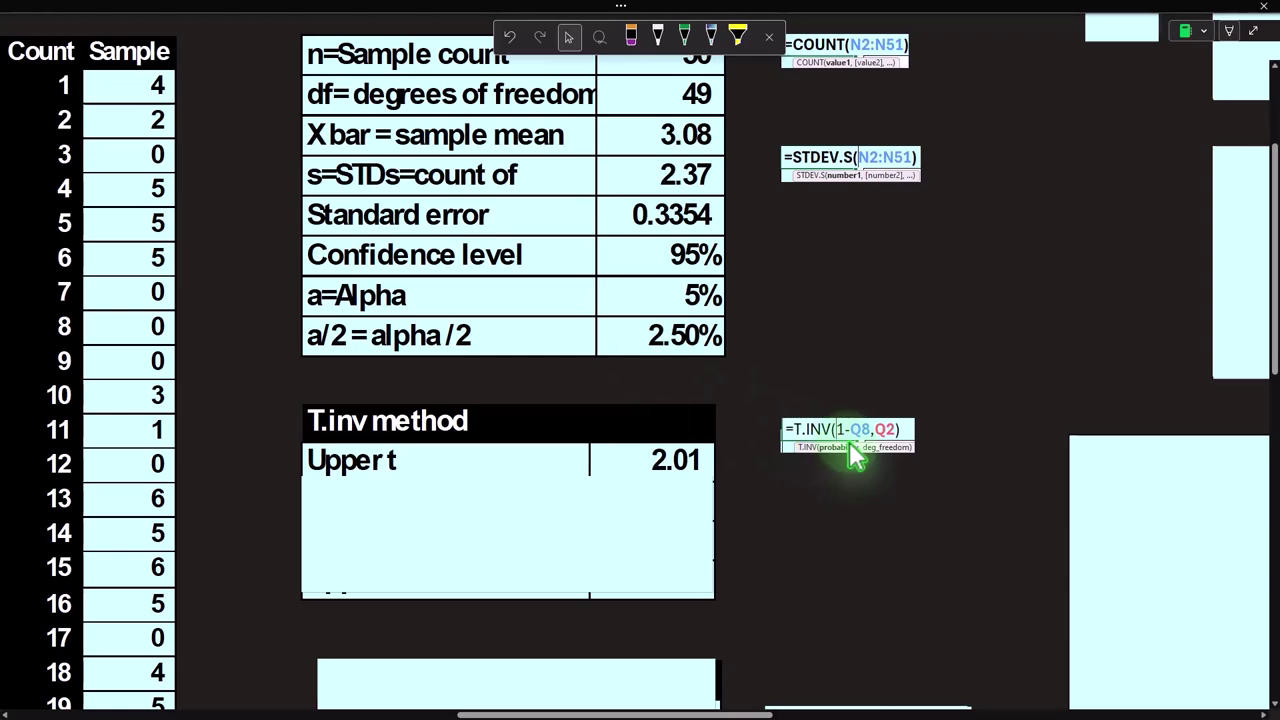
- Compare the probability and deg_freedom arguments of the T.INV formula with the alpha/2 and degrees of freedom rows
left_click_drag(829, 686, 1015, 712)
left_click_drag(743, 697, 1190, 712)
left_click_drag(1046, 700, 614, 712)
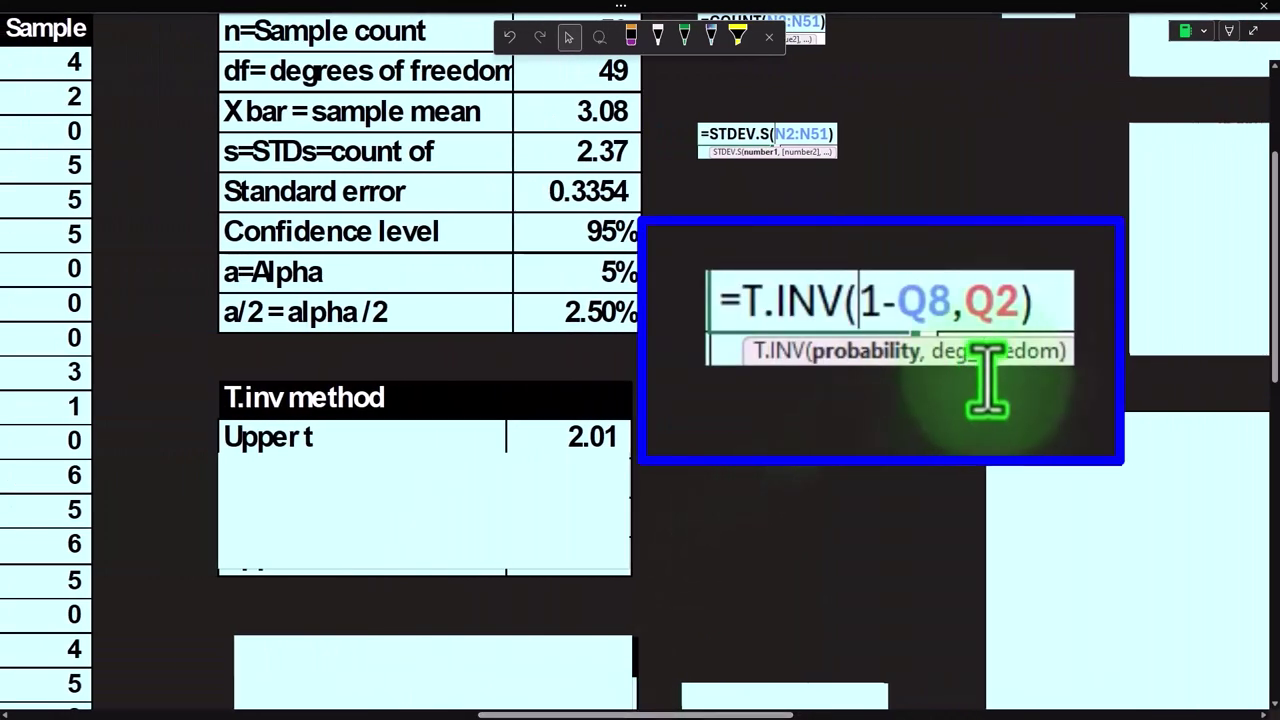
scroll(729, 343, "up", 1)
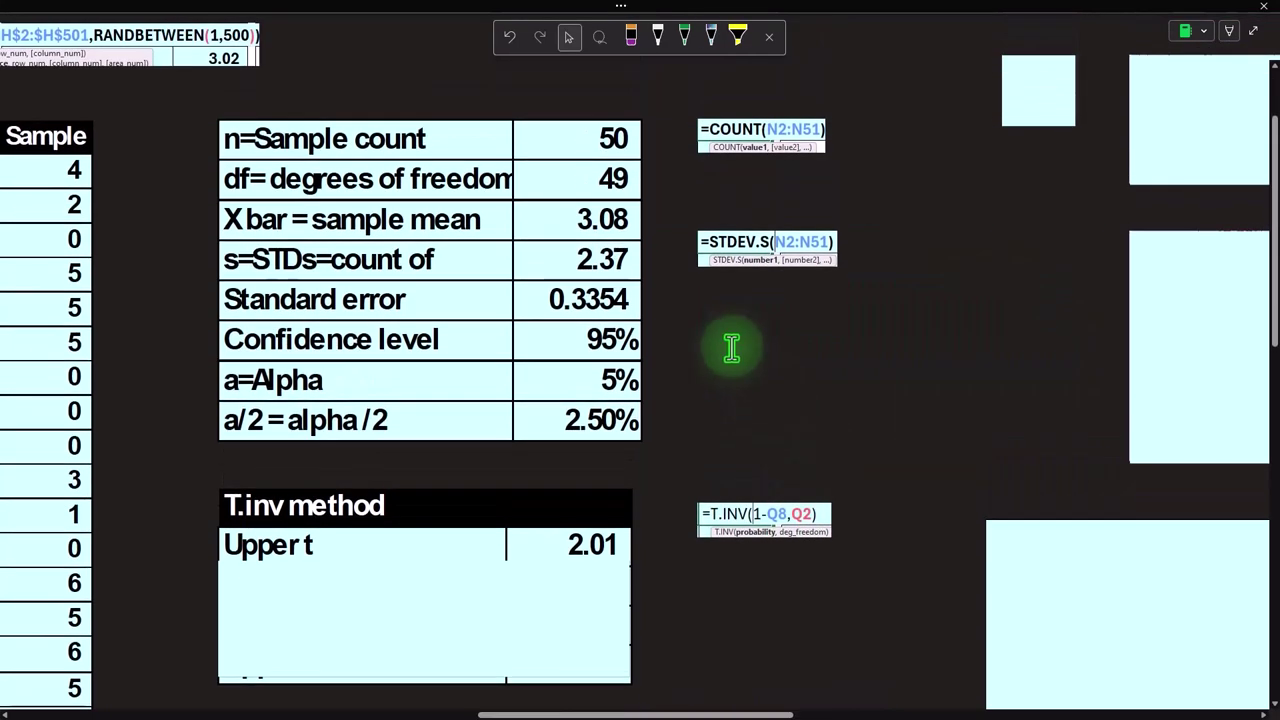
left_click(611, 177)
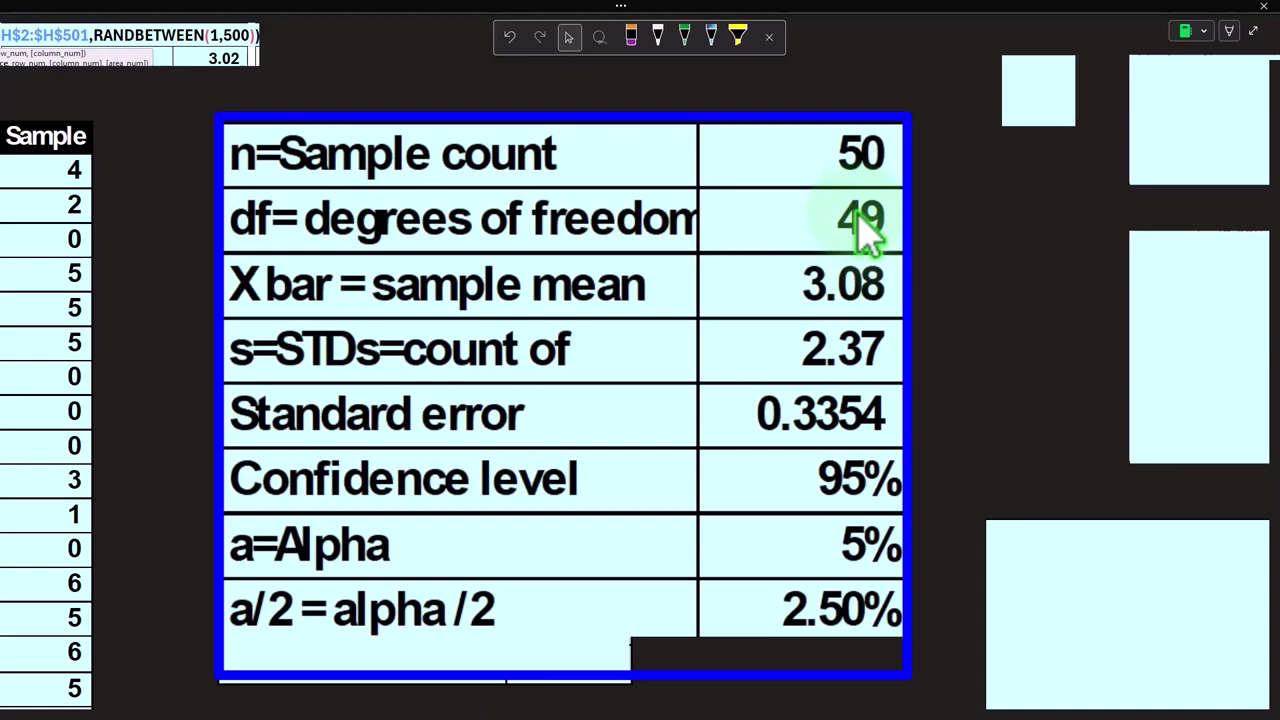
left_click(611, 177)
scroll(677, 306, "down", 1)
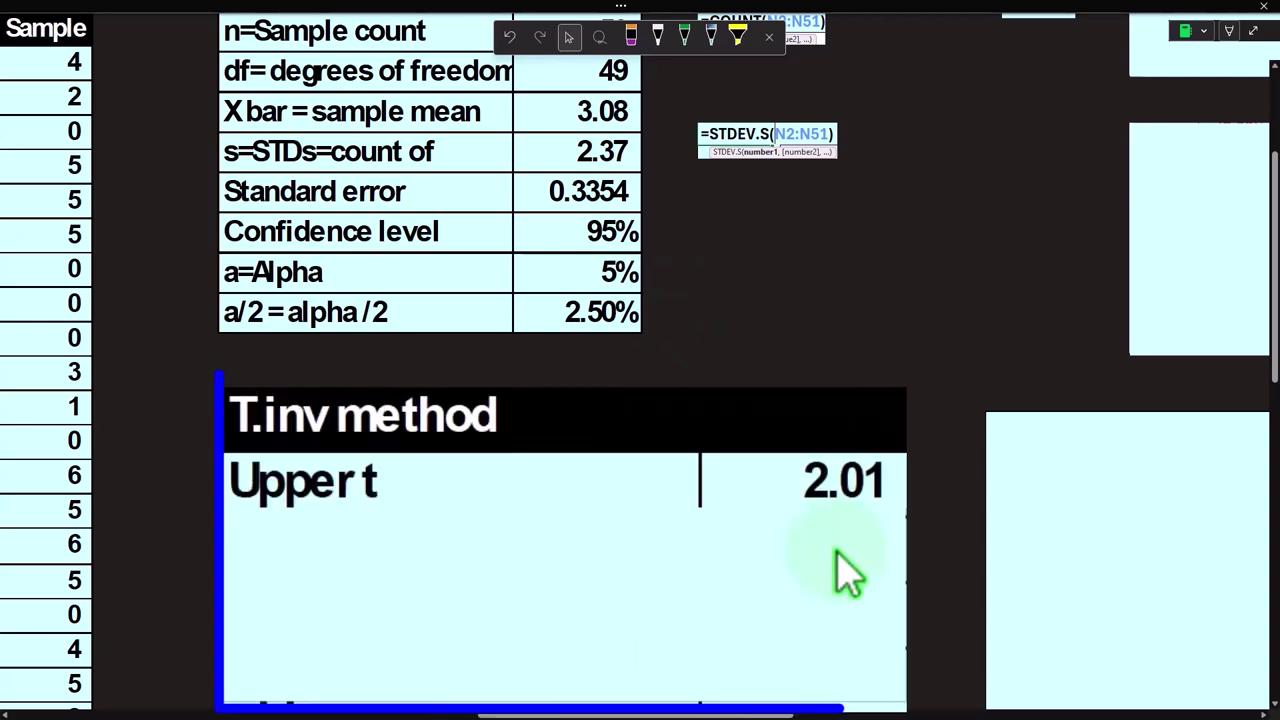
- Examine where the upper t value falls on the horizontal axis of the distribution curve chart
left_click(590, 480)
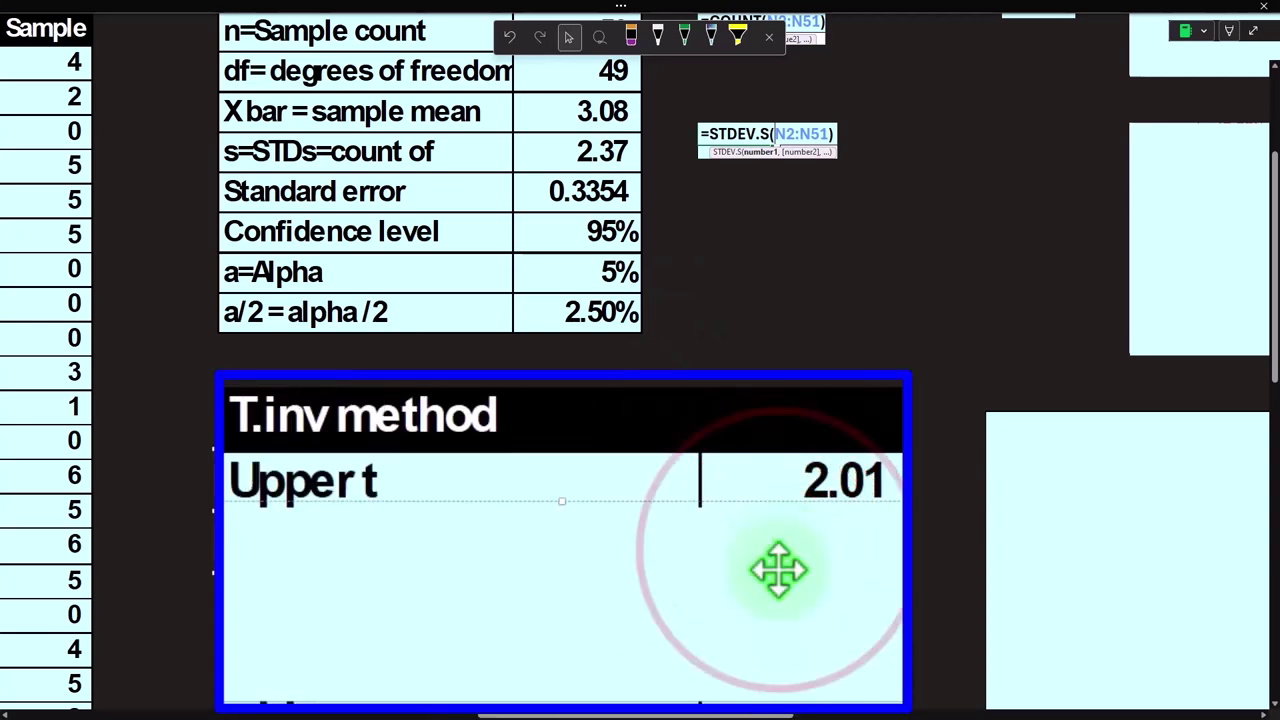
left_click_drag(663, 715, 1114, 712)
scroll(837, 457, "up", 3)
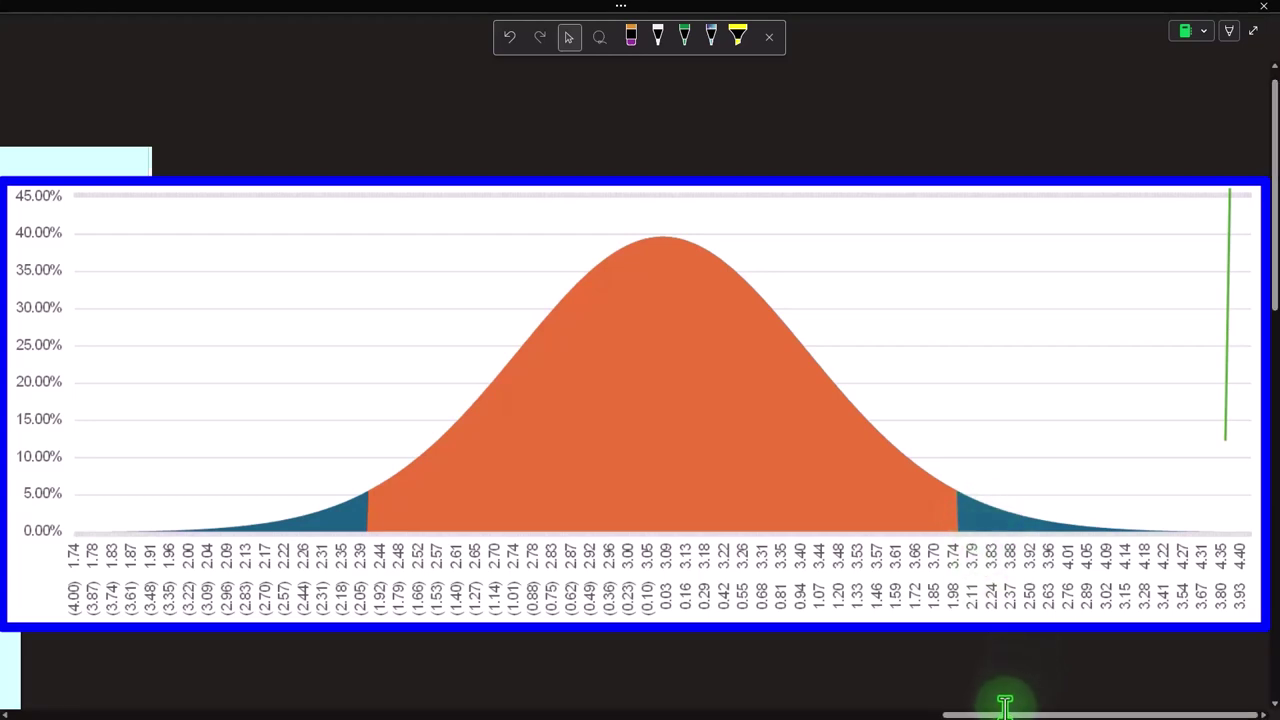
left_click_drag(1001, 716, 571, 708)
- Return to the T.inv method table and shrink its cover box to uncover the Margin of error row
scroll(414, 517, "down", 2)
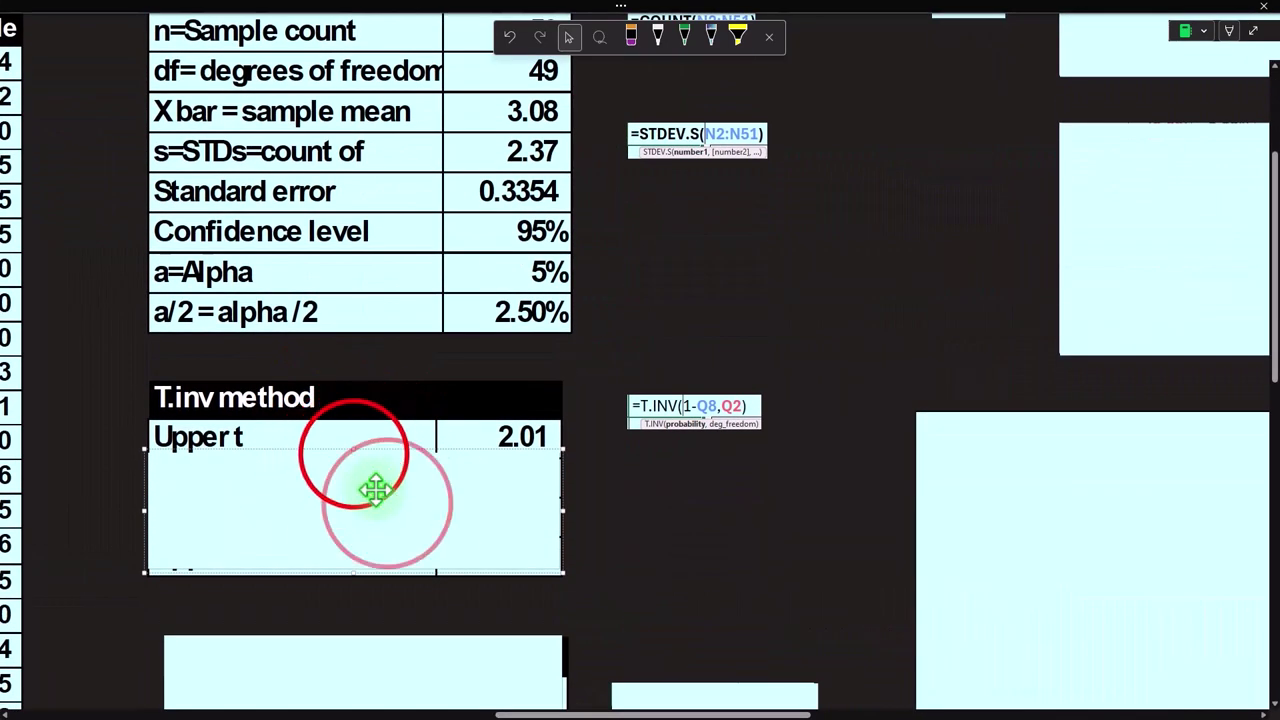
key("Delete")
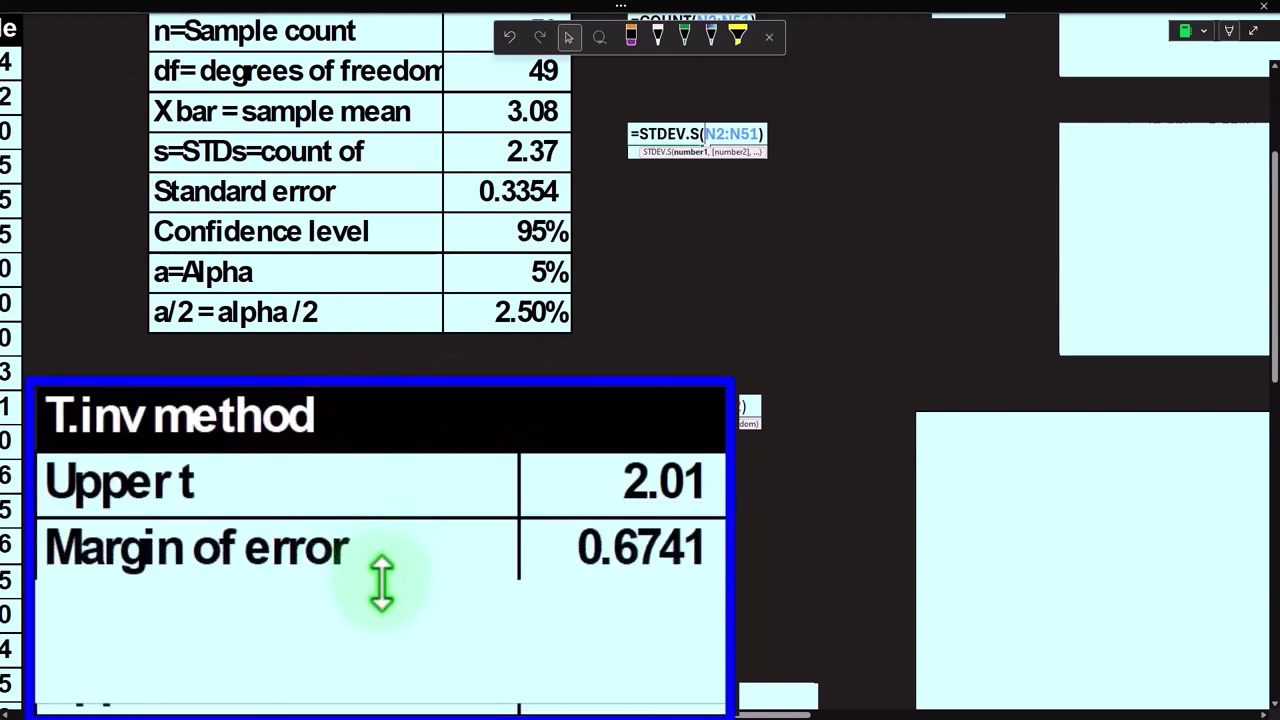
left_click(580, 574)
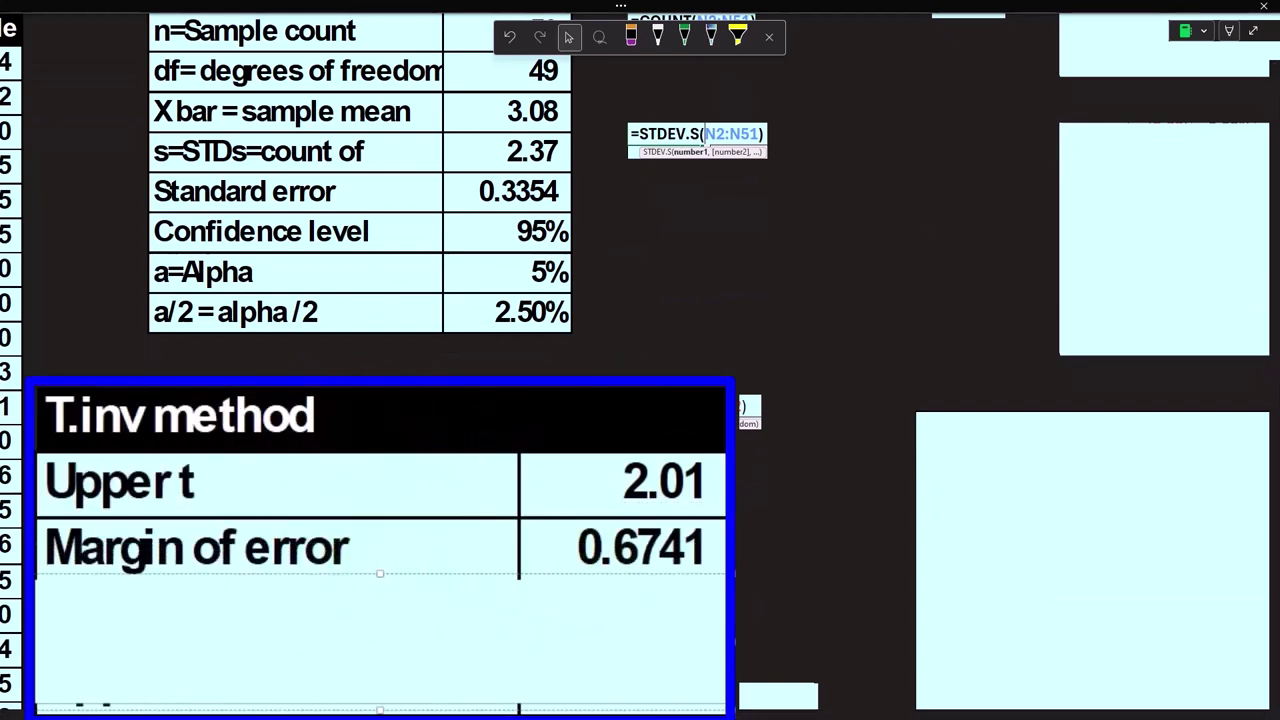
- Check the margin of error in Calculator by multiplying 0.3354 by 2.01, and put Calculator away
left_click_drag(986, 557, 966, 357)
left_click(897, 410)
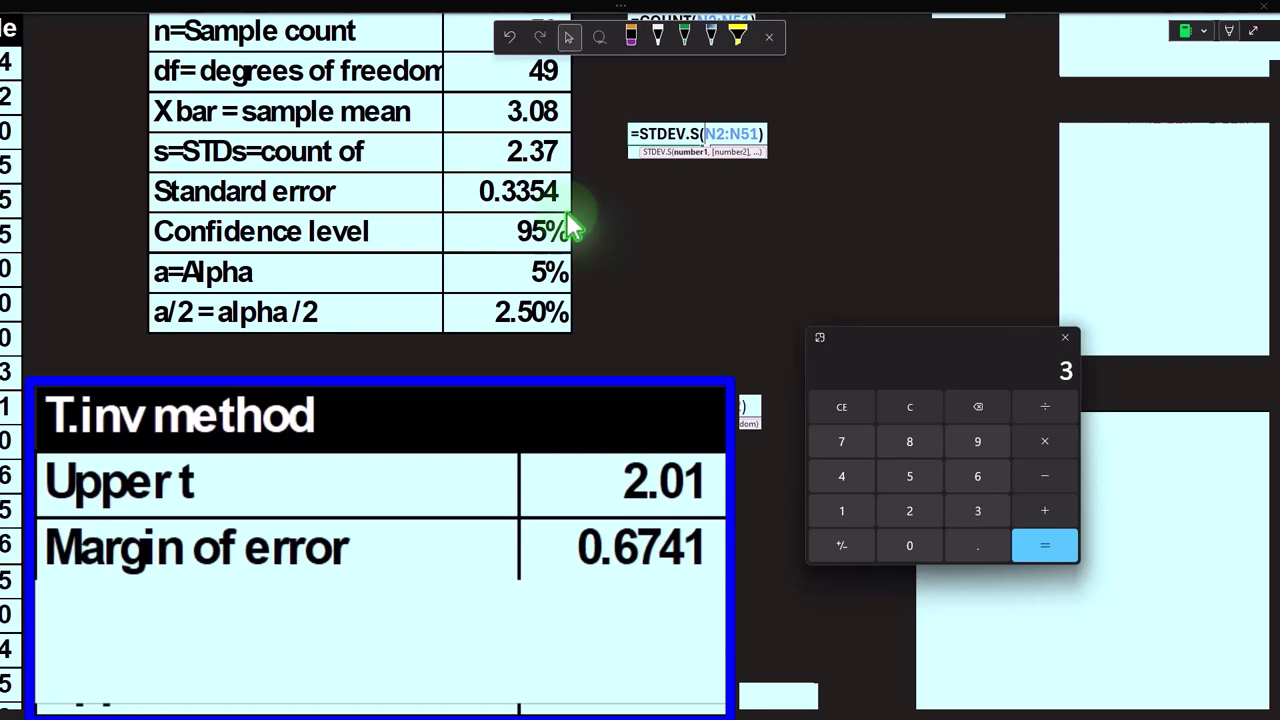
type(".3354")
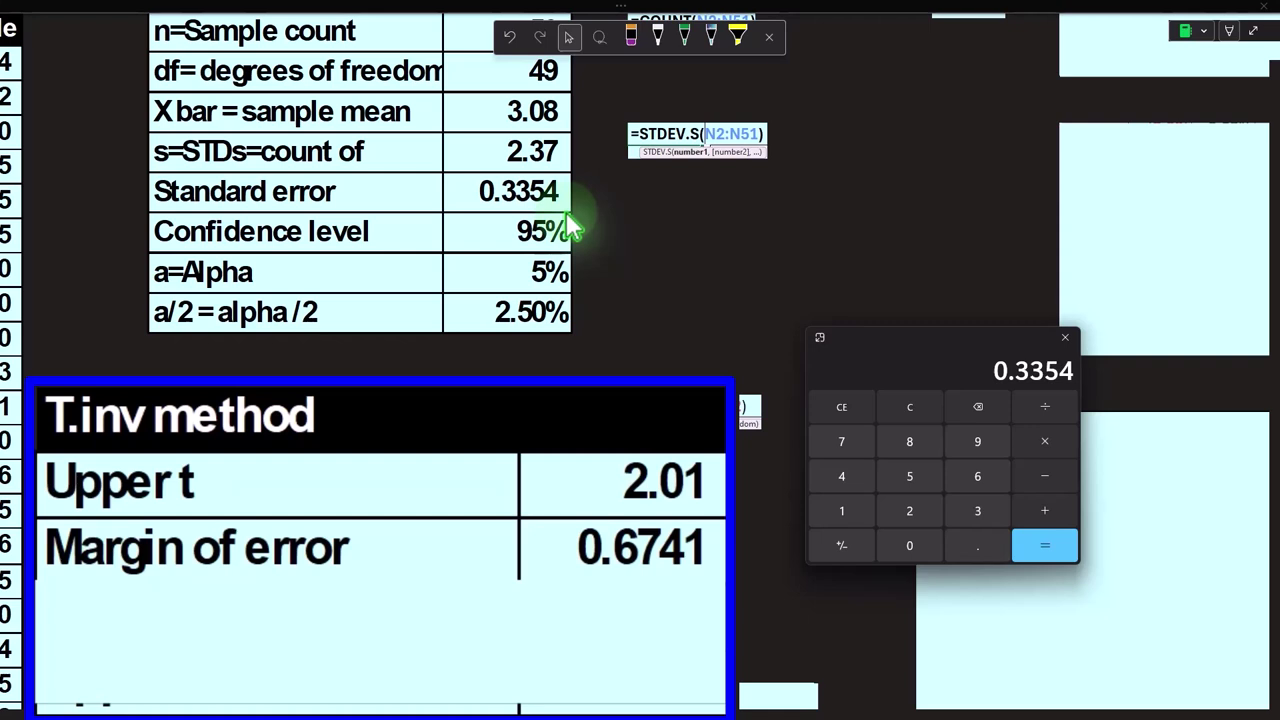
left_click(1045, 441)
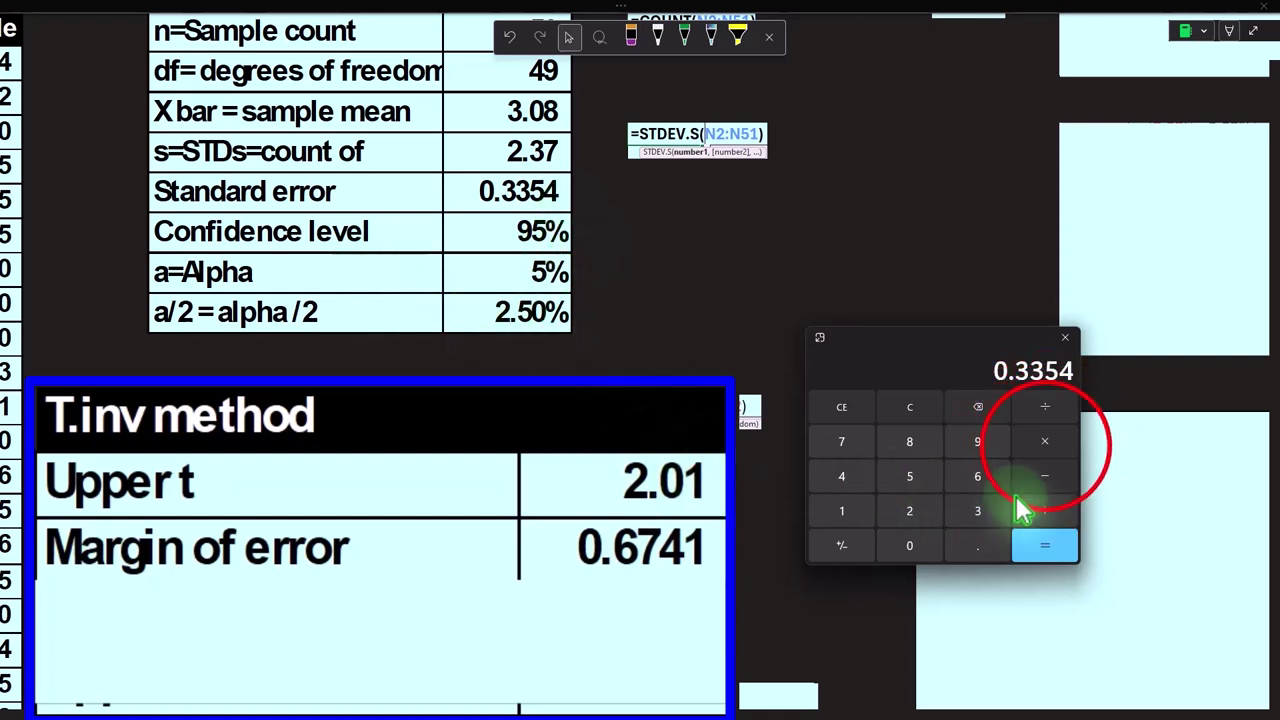
type("2.01")
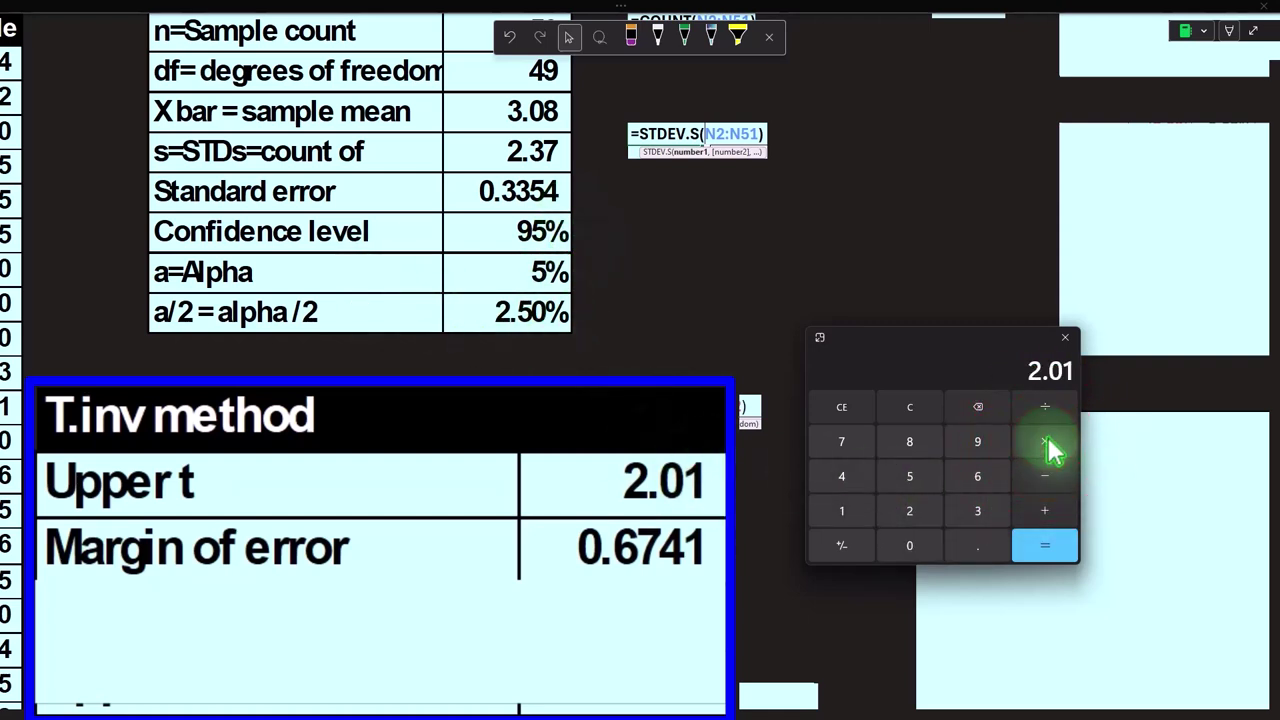
key("Return")
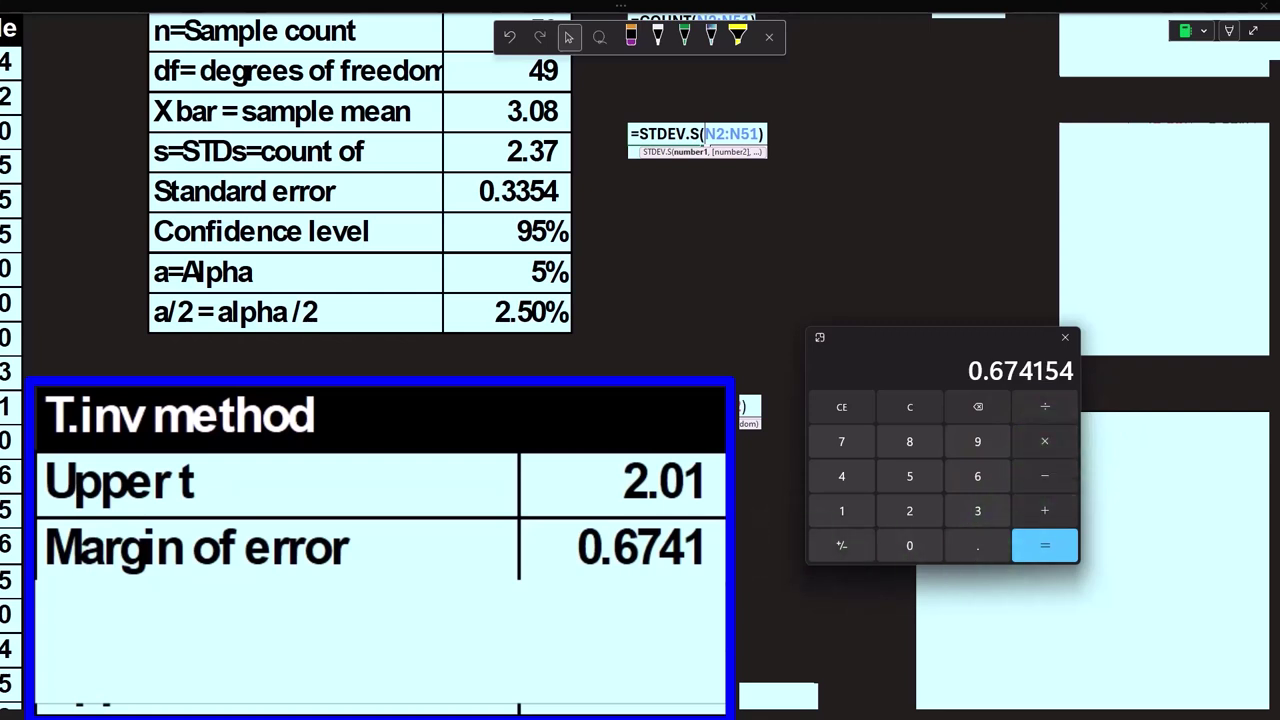
left_click(897, 316)
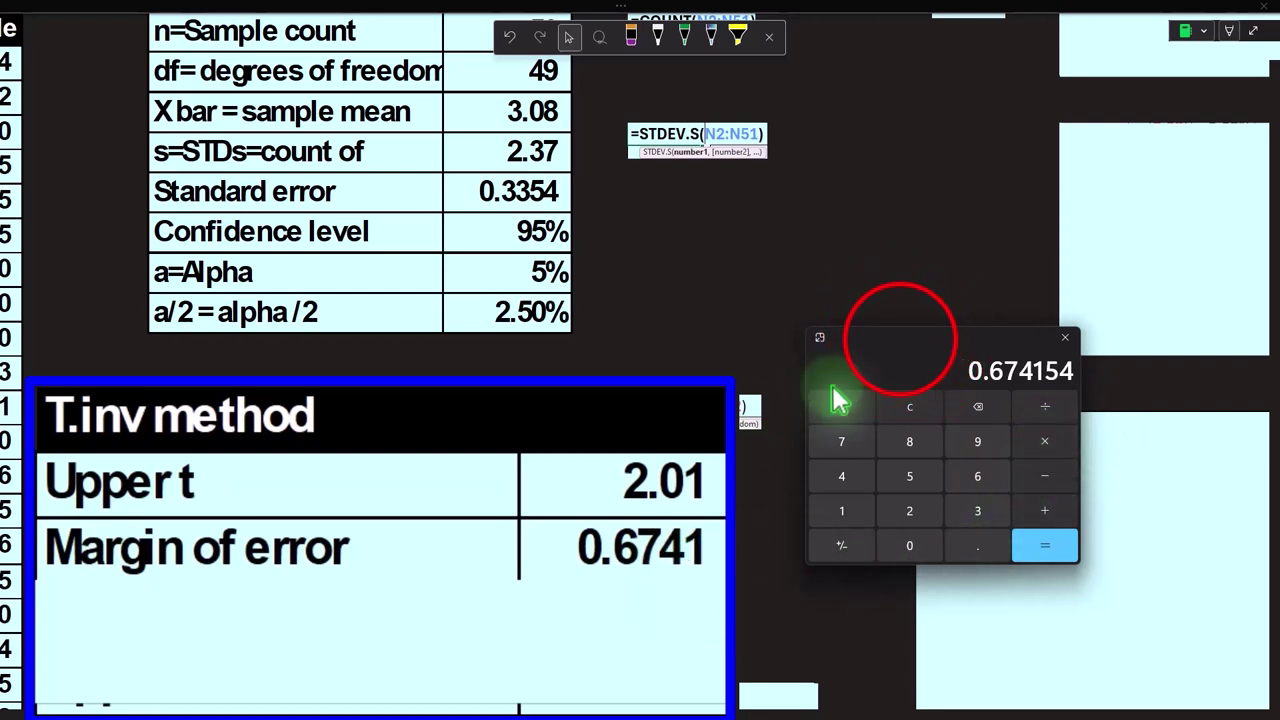
key("alt+F4")
- Uncover the Lower limit row in the T.inv method table and remove the remaining cover over the Upper limit row
left_click(432, 650)
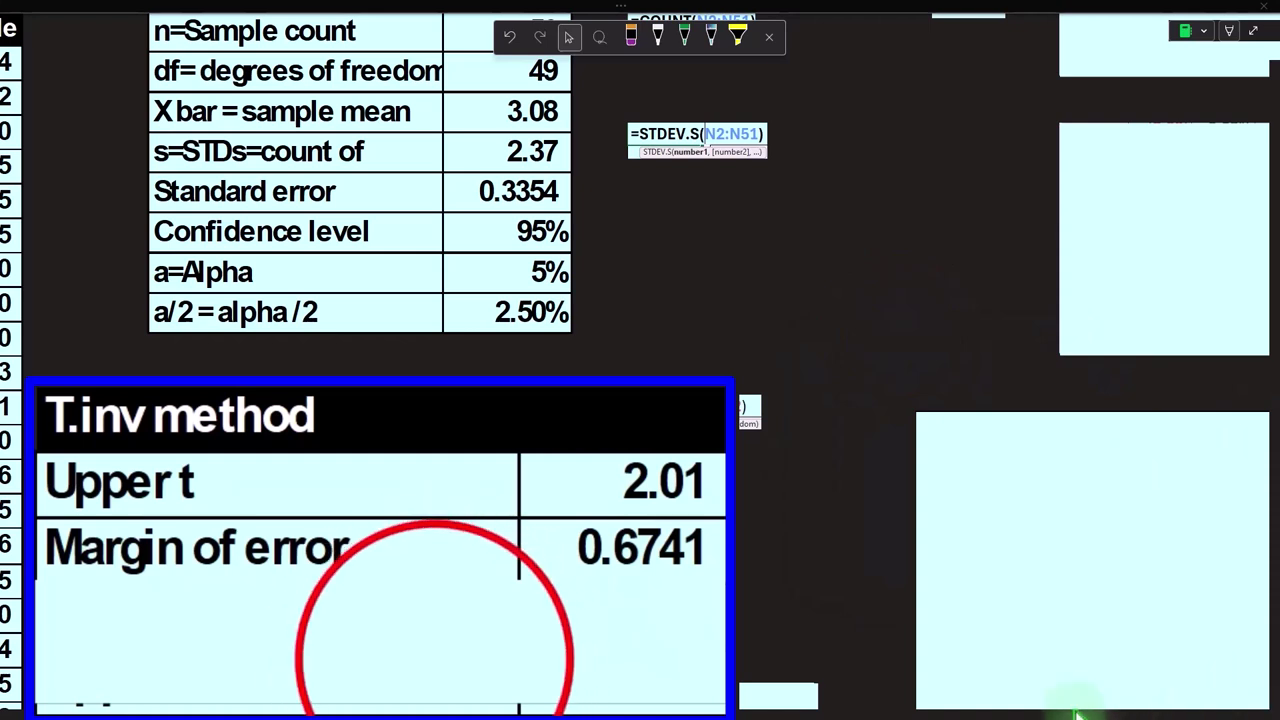
left_click(380, 571)
key("Delete")
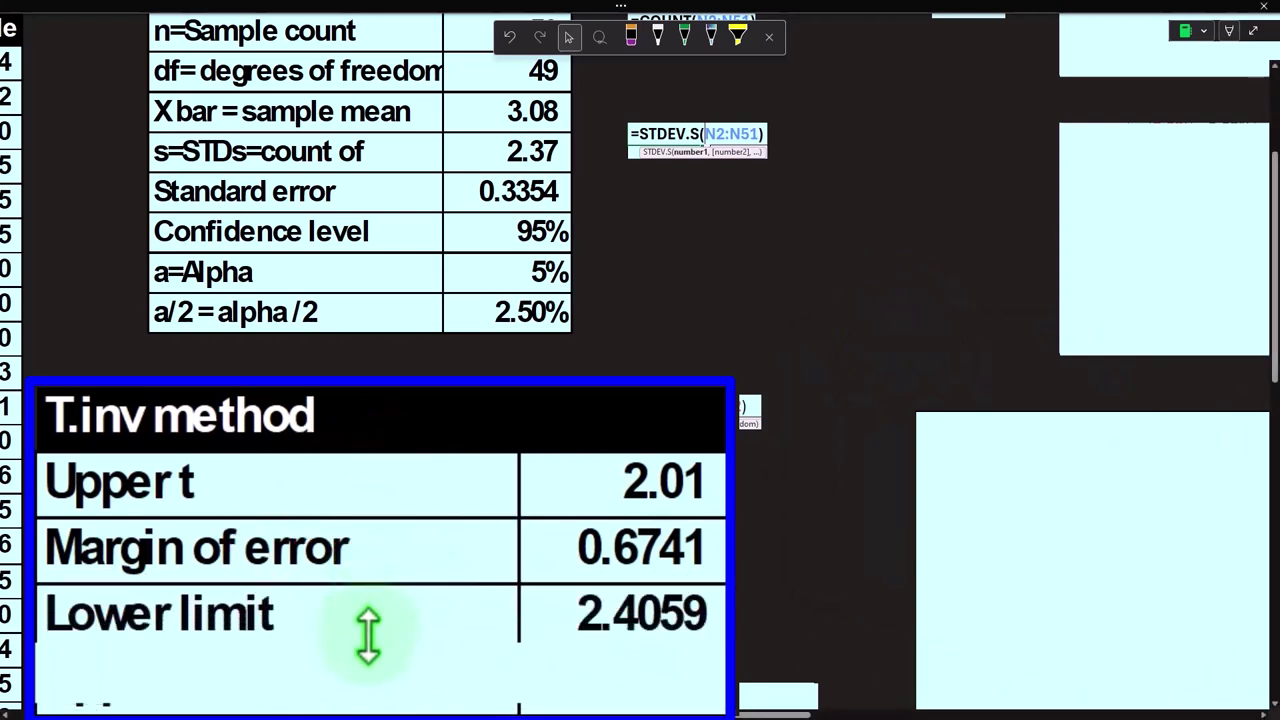
left_click(643, 680)
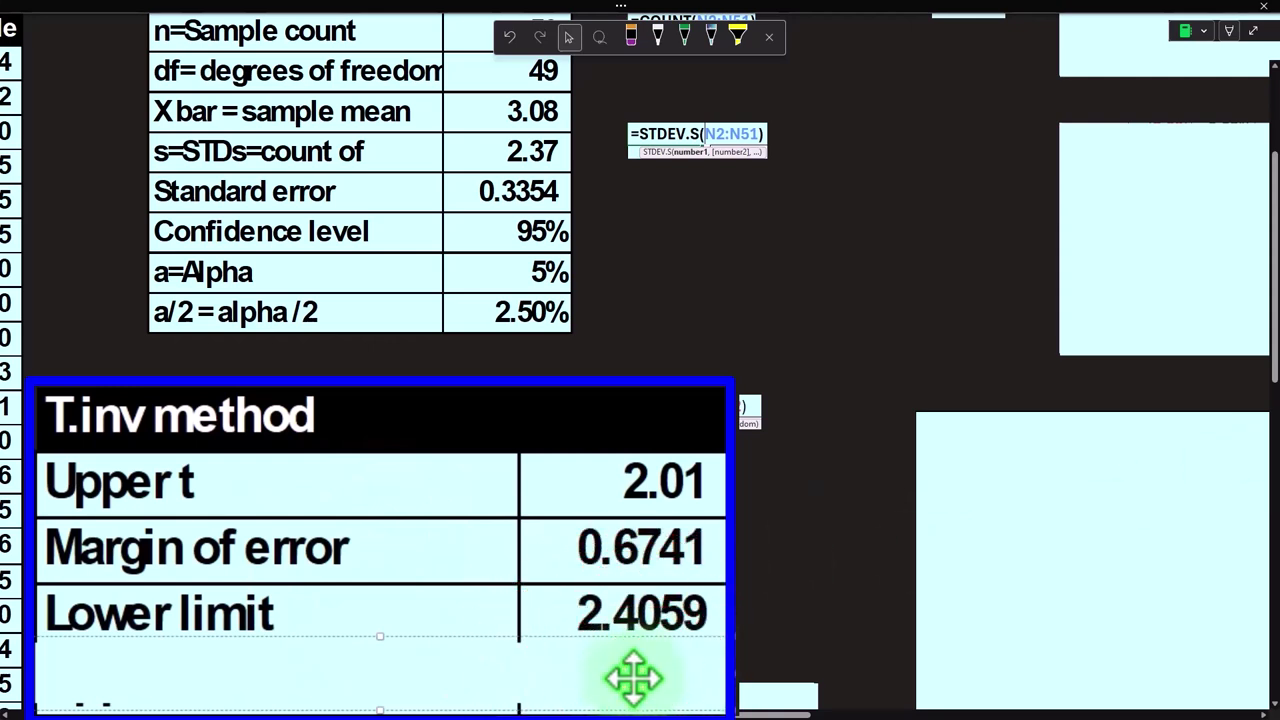
key("Delete")
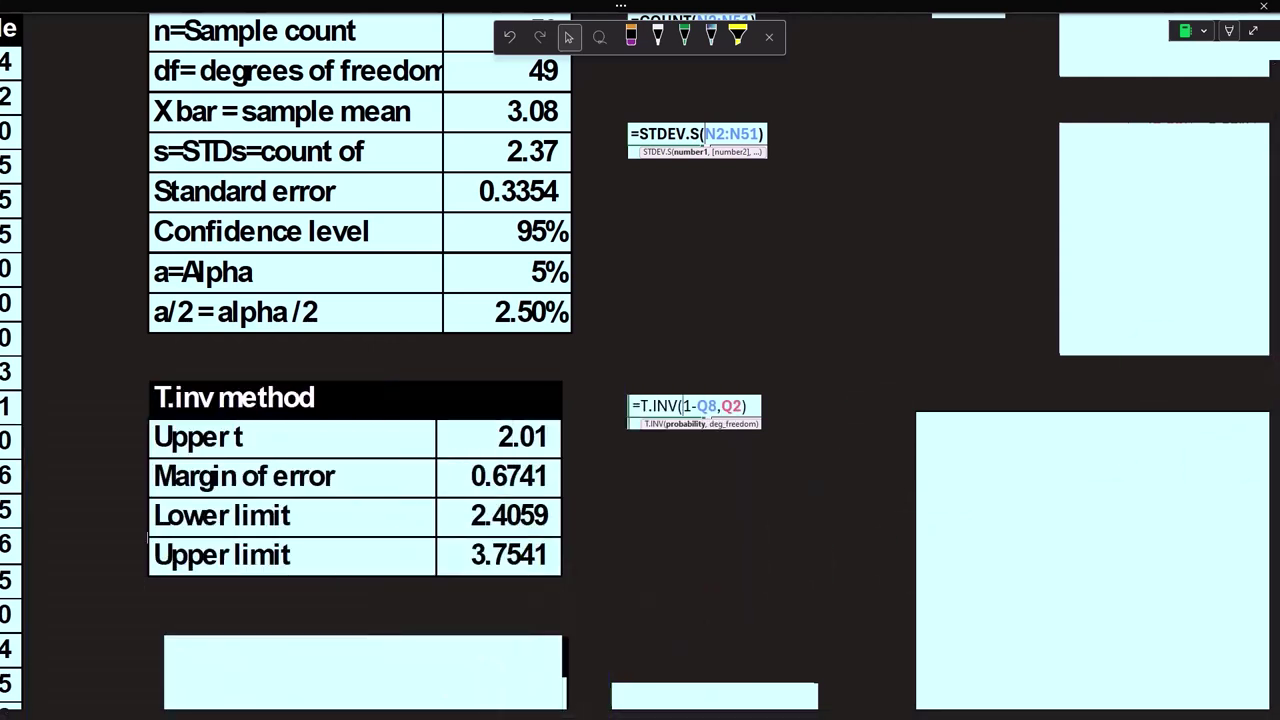
- Check the lower limit in Calculator by subtracting the margin of error 0.6741 from the sample mean 3.08
left_click_drag(1060, 375, 775, 423)
scroll(543, 214, "up", 3)
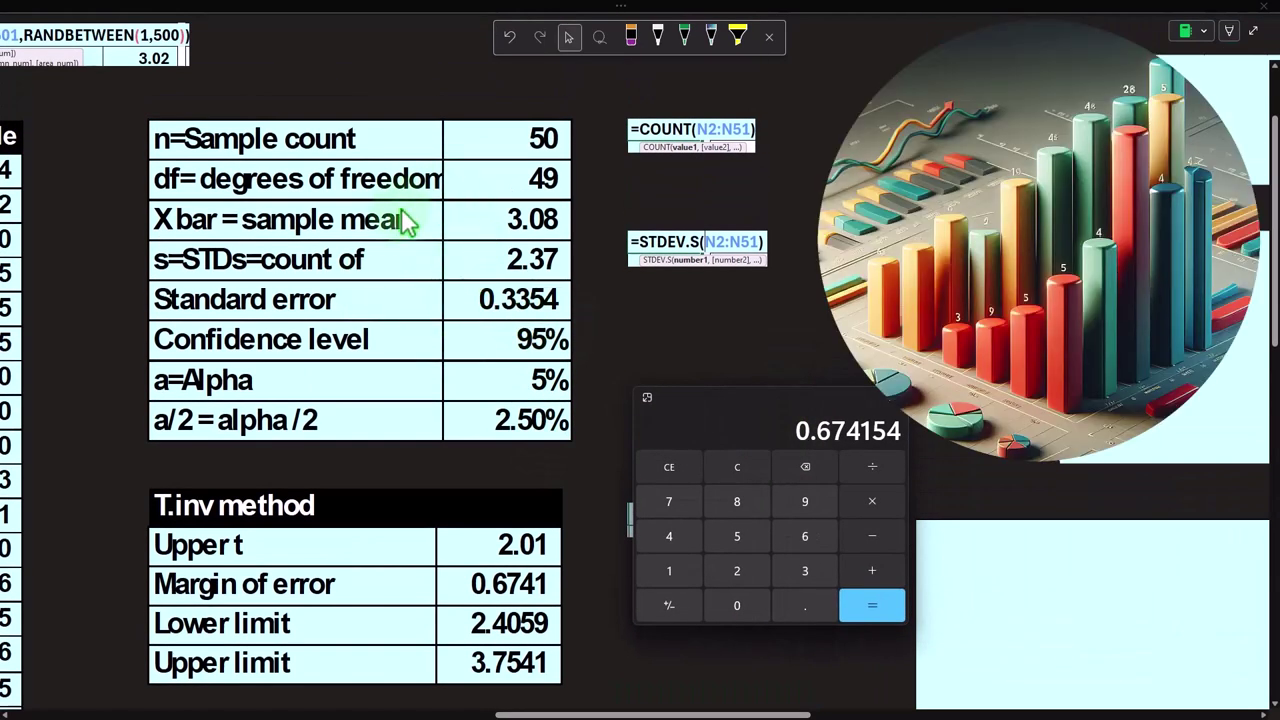
left_click(739, 468)
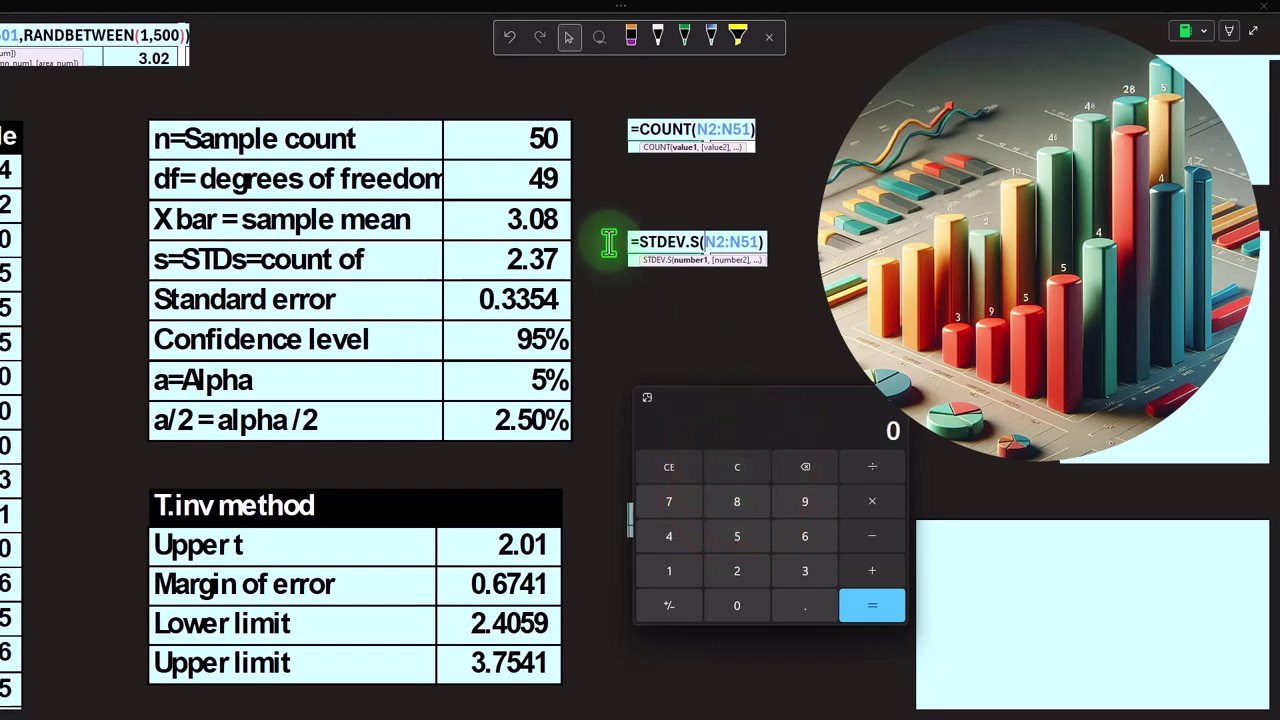
type("3.08")
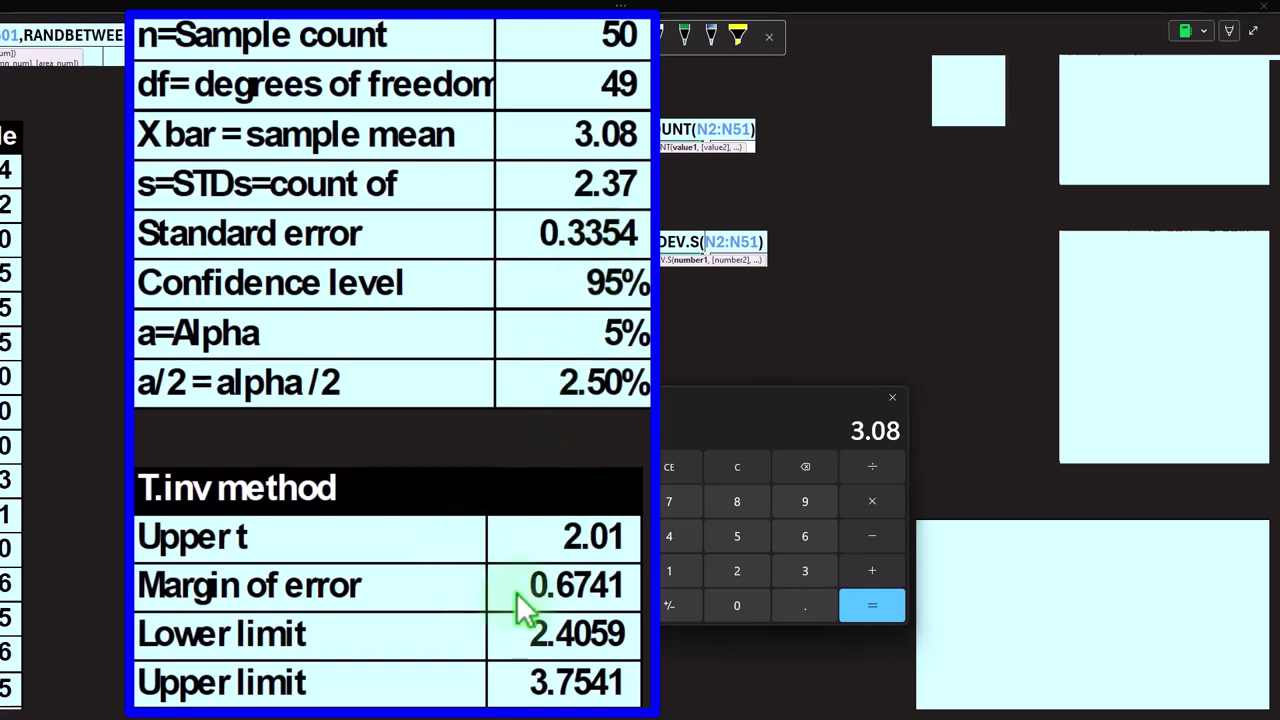
type("0.6741")
key("Return")
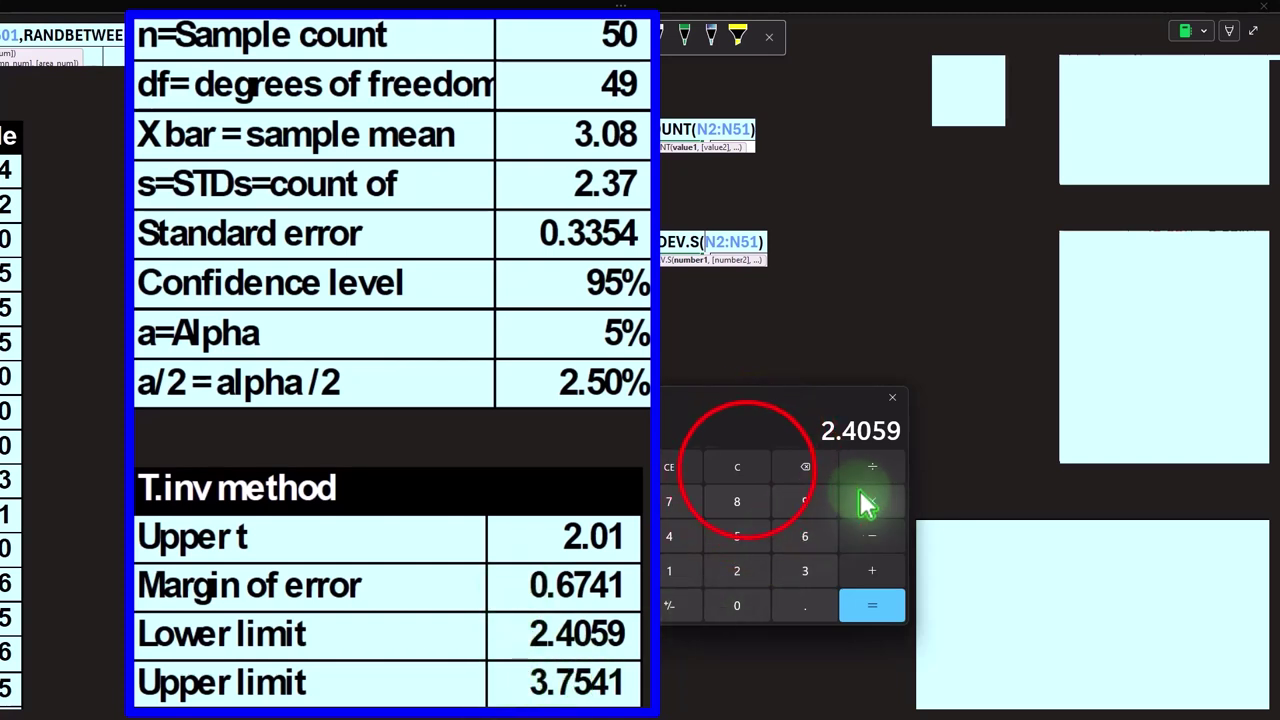
- Check the upper limit by adding 0.6741 to 3.08 in Calculator, and move Calculator out of view
left_click(749, 470)
type("3.08")
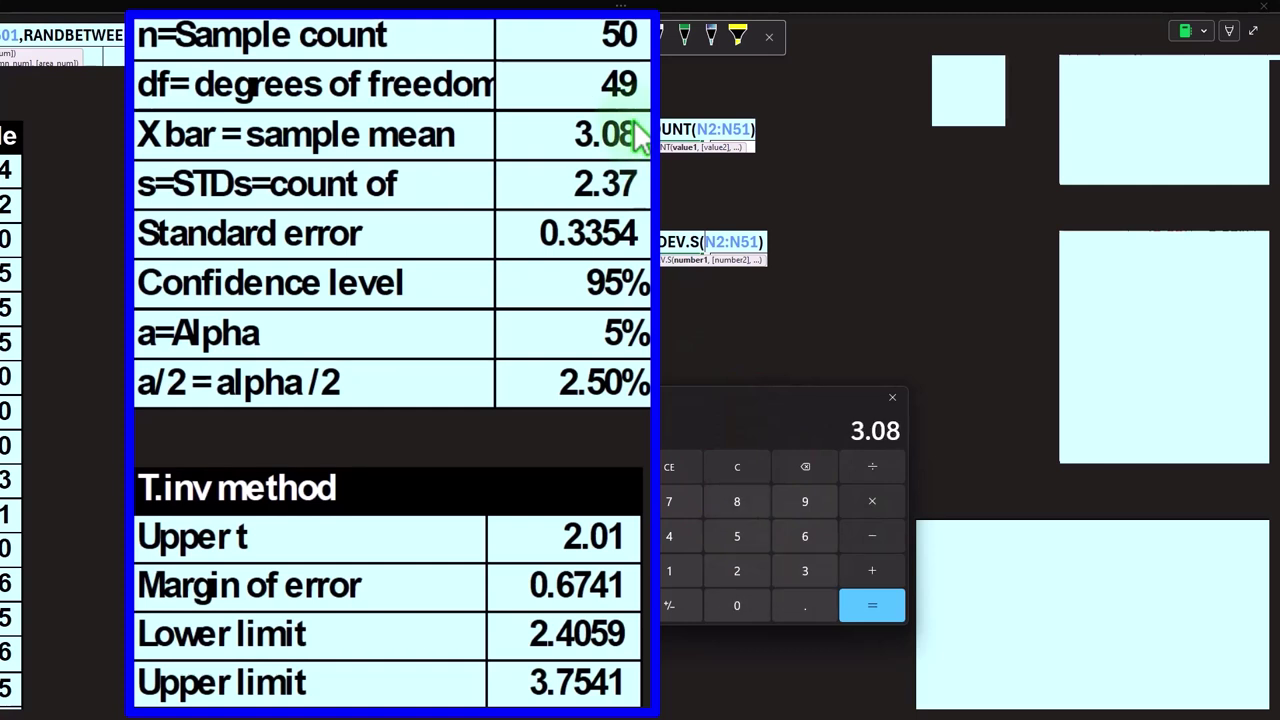
type("6741")
key("Return")
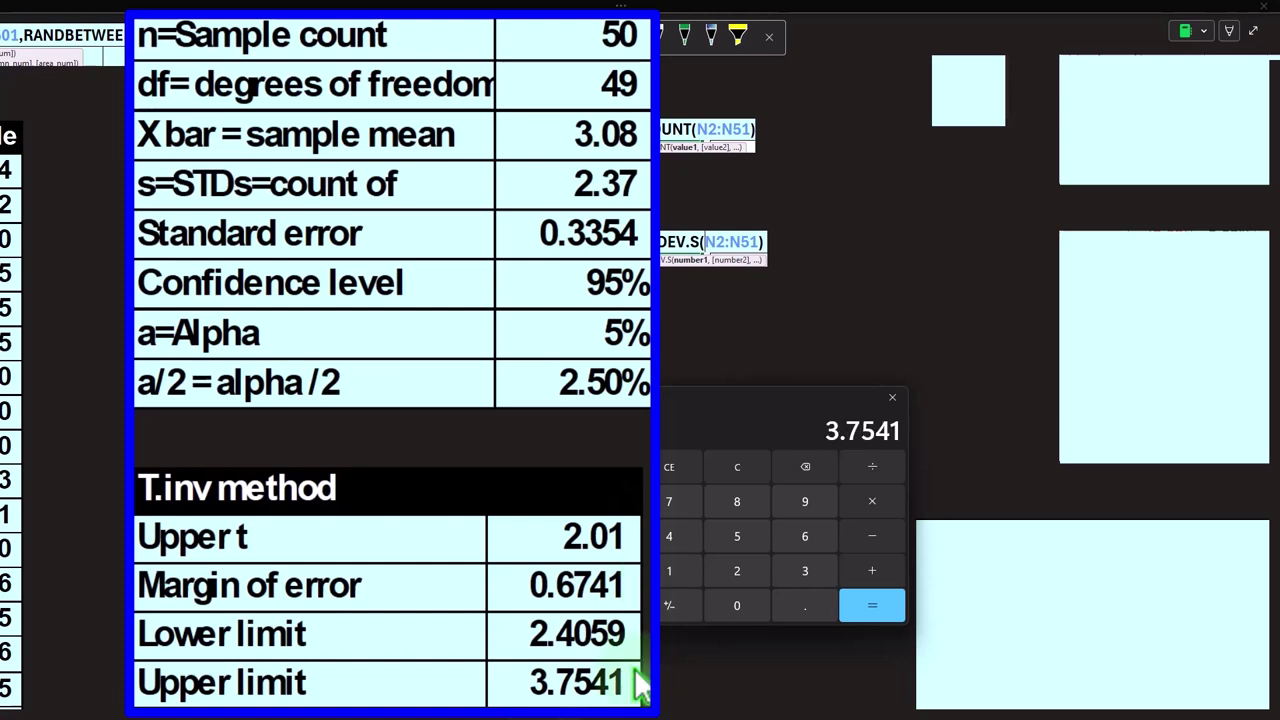
left_click_drag(729, 395, 1279, 440)
left_click(714, 609)
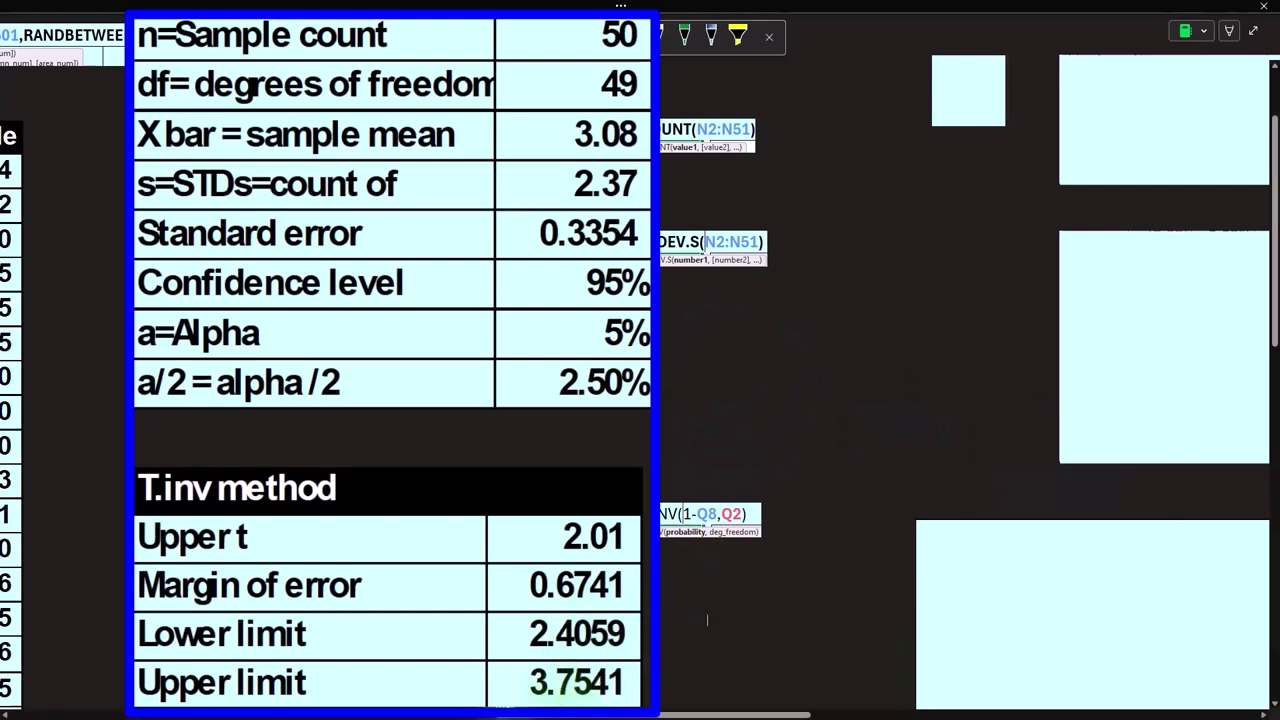
- Examine where the lower and upper limits fall on the distribution curve chart's axis
left_click(535, 715)
left_click_drag(535, 715, 1043, 706)
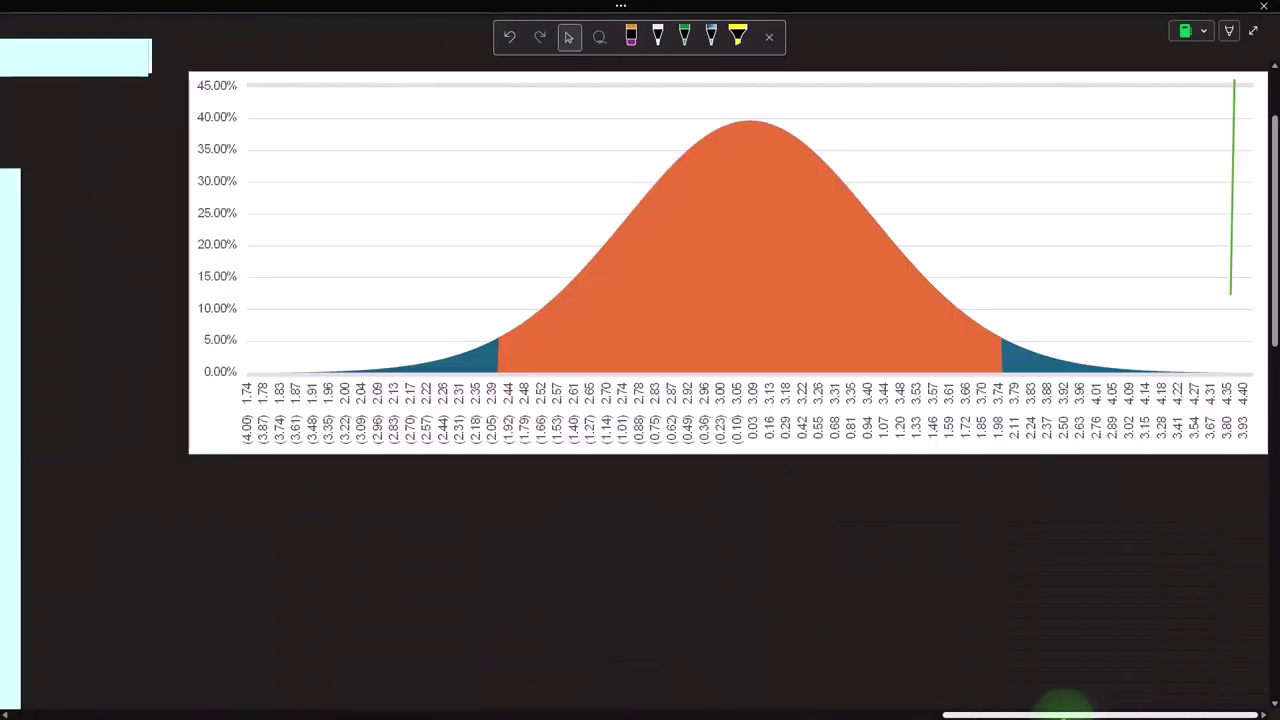
scroll(929, 571, "up", 1)
left_click(1008, 463)
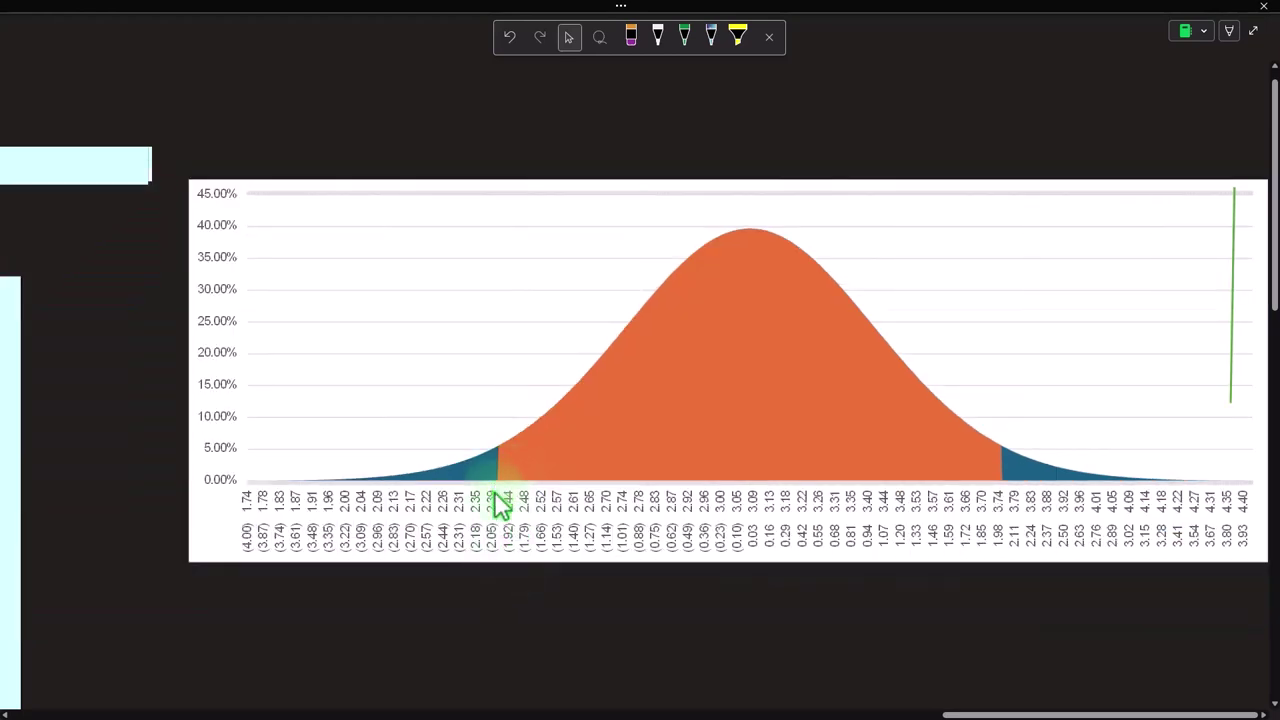
- Uncover the Confidence.t Method heading and Margin of error row, and remove the cover over the CONFIDENCE.T formula
left_click(1014, 712)
left_click_drag(1014, 712, 512, 708)
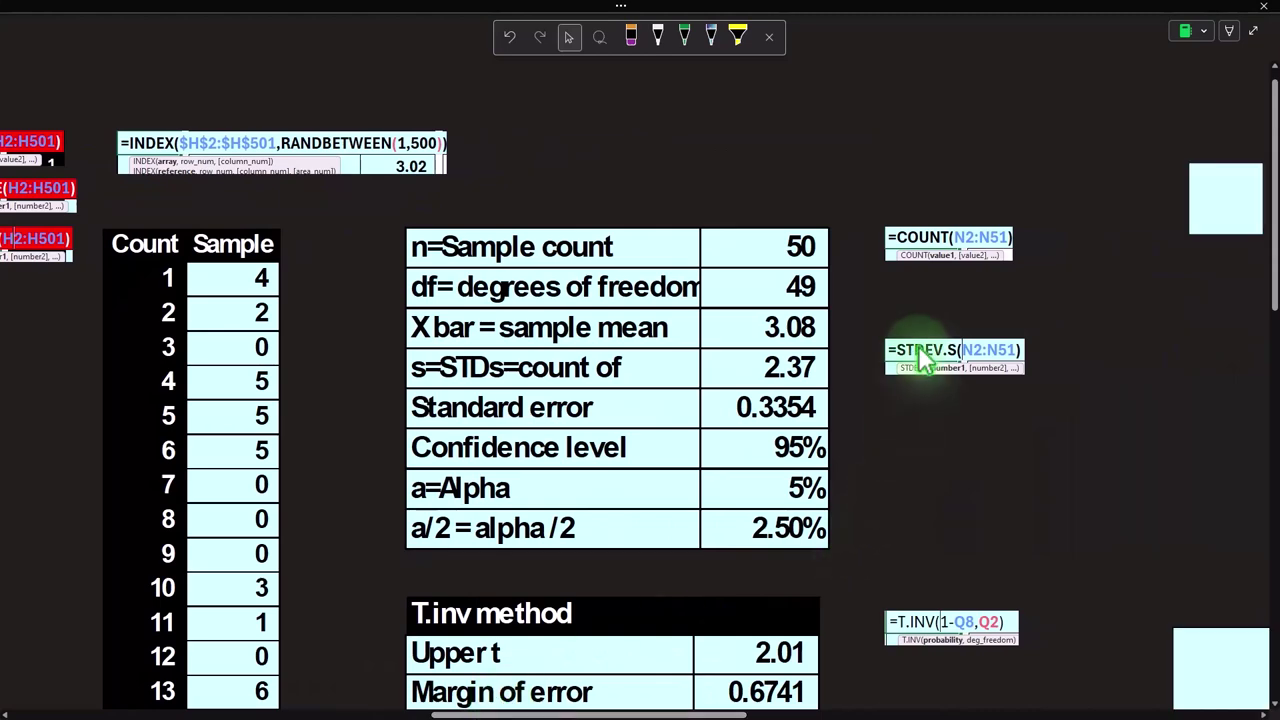
scroll(914, 357, "down", 4)
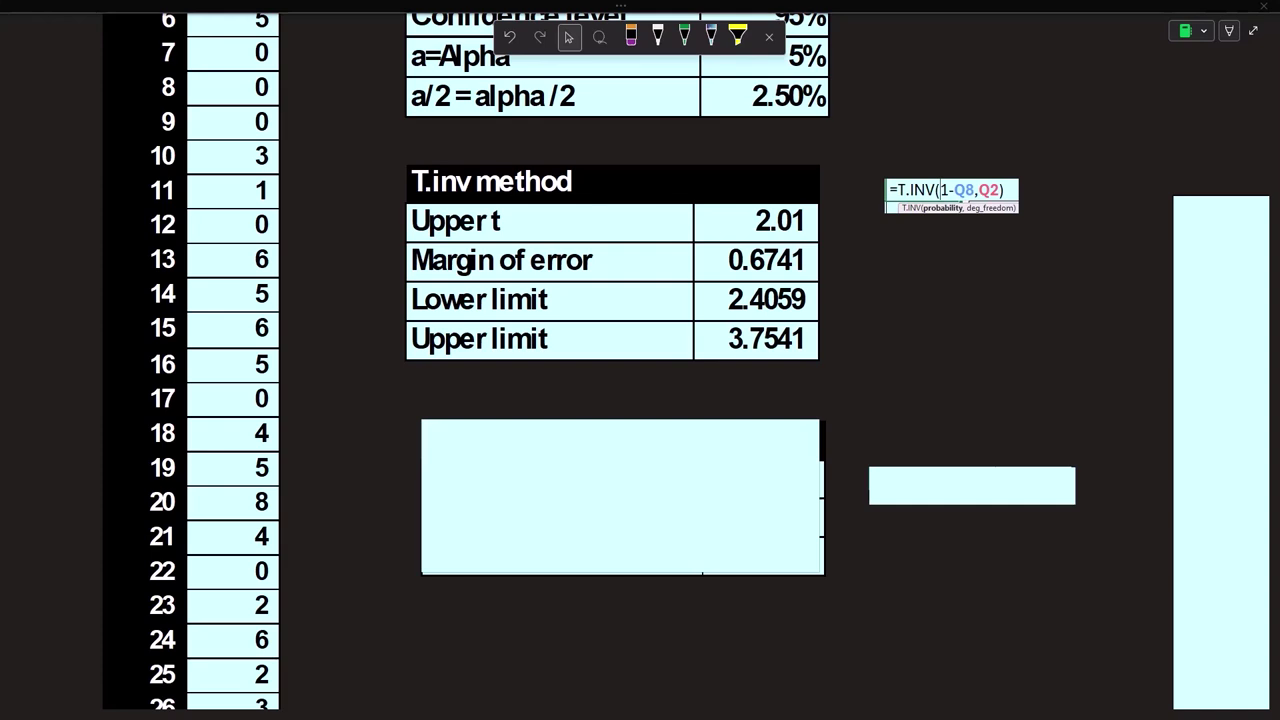
left_click(543, 529)
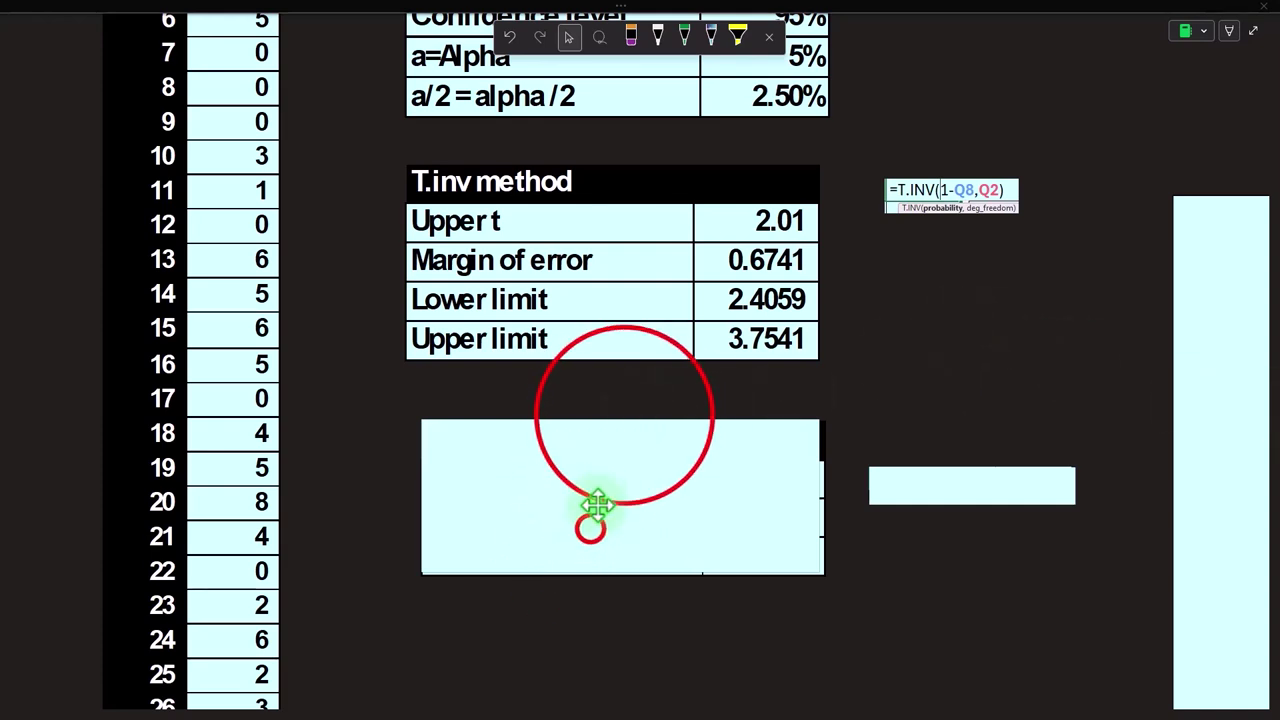
left_click_drag(611, 472, 608, 523)
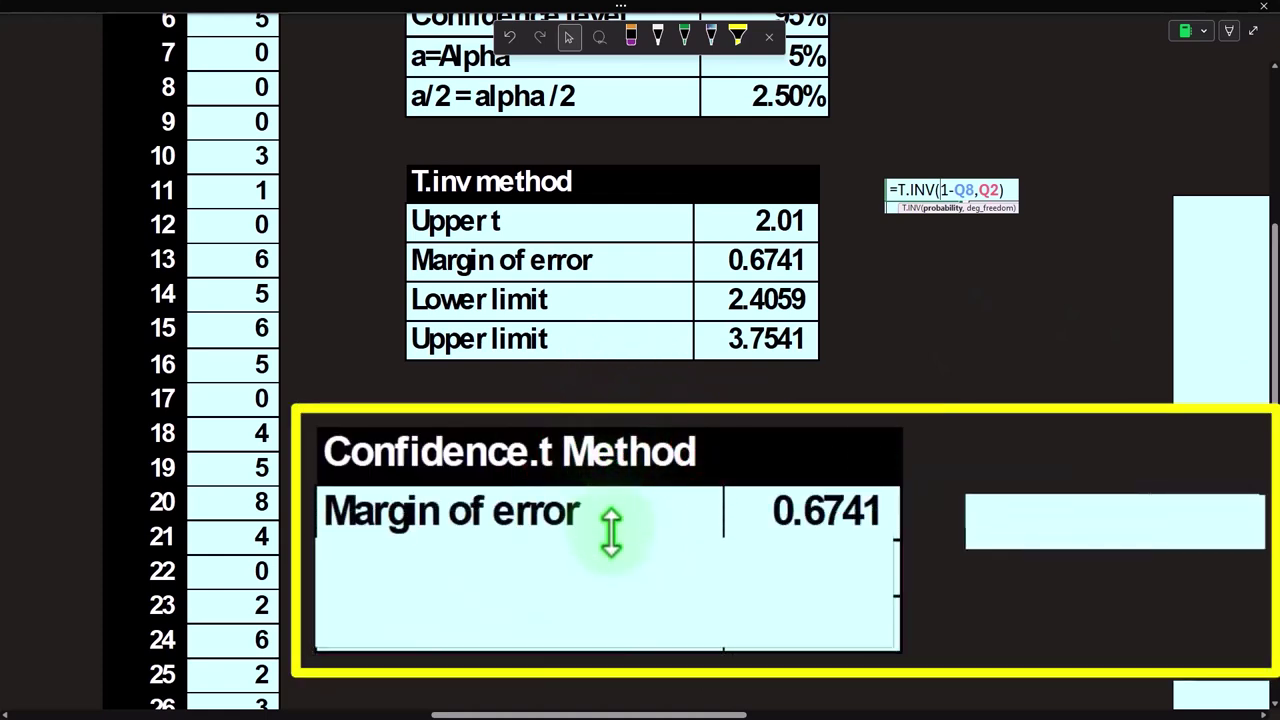
left_click(1076, 519)
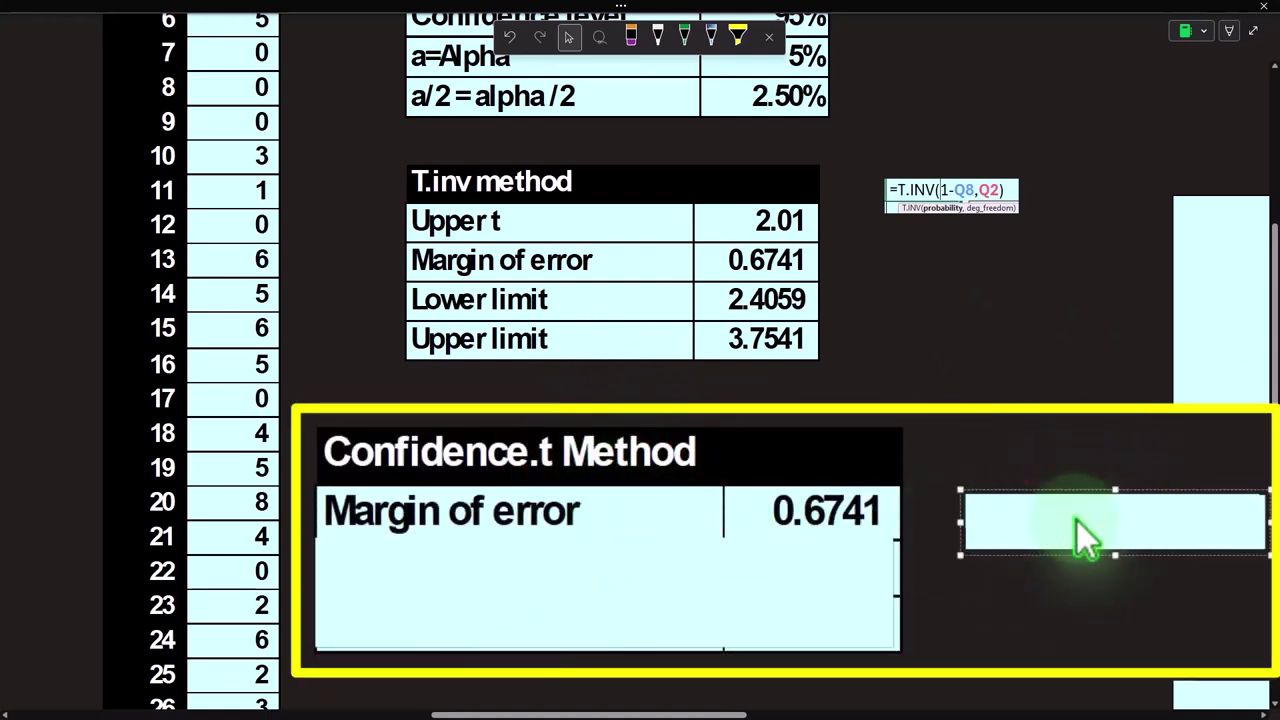
double_click(1076, 519)
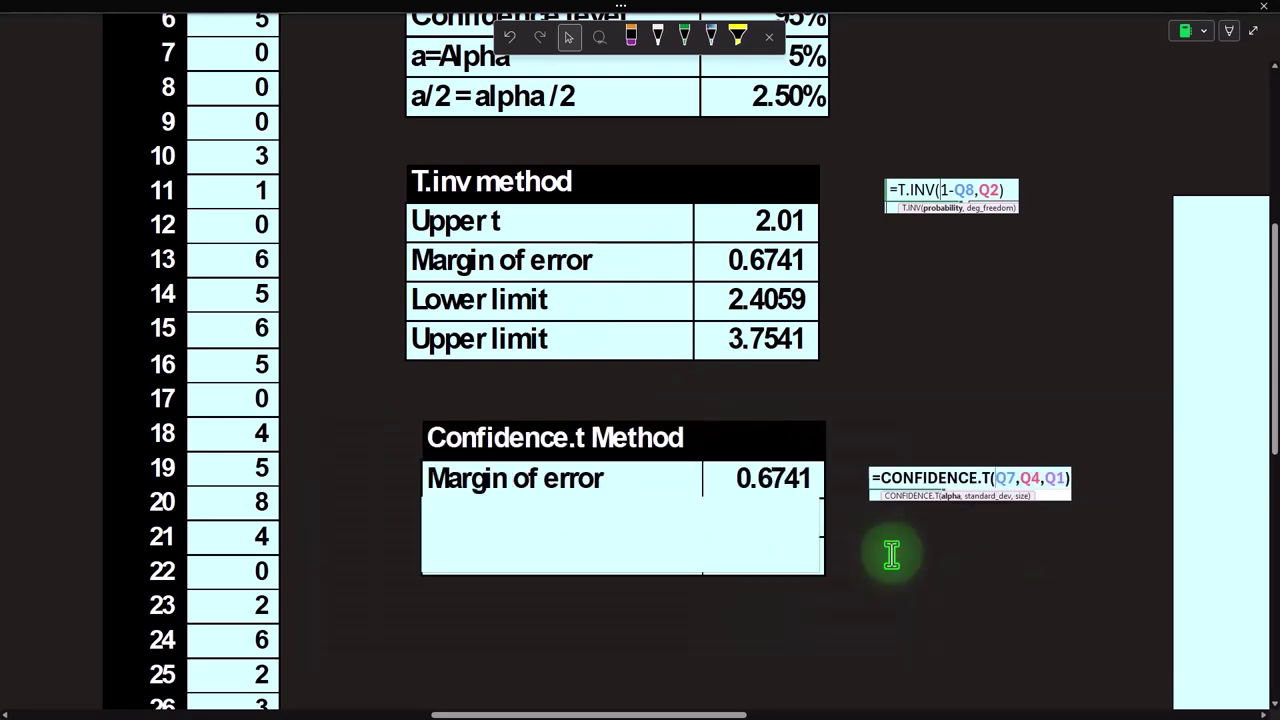
- Trace the CONFIDENCE.T arguments to the alpha, standard deviation and sample count rows of the sample statistics table
scroll(891, 555, "up", 3)
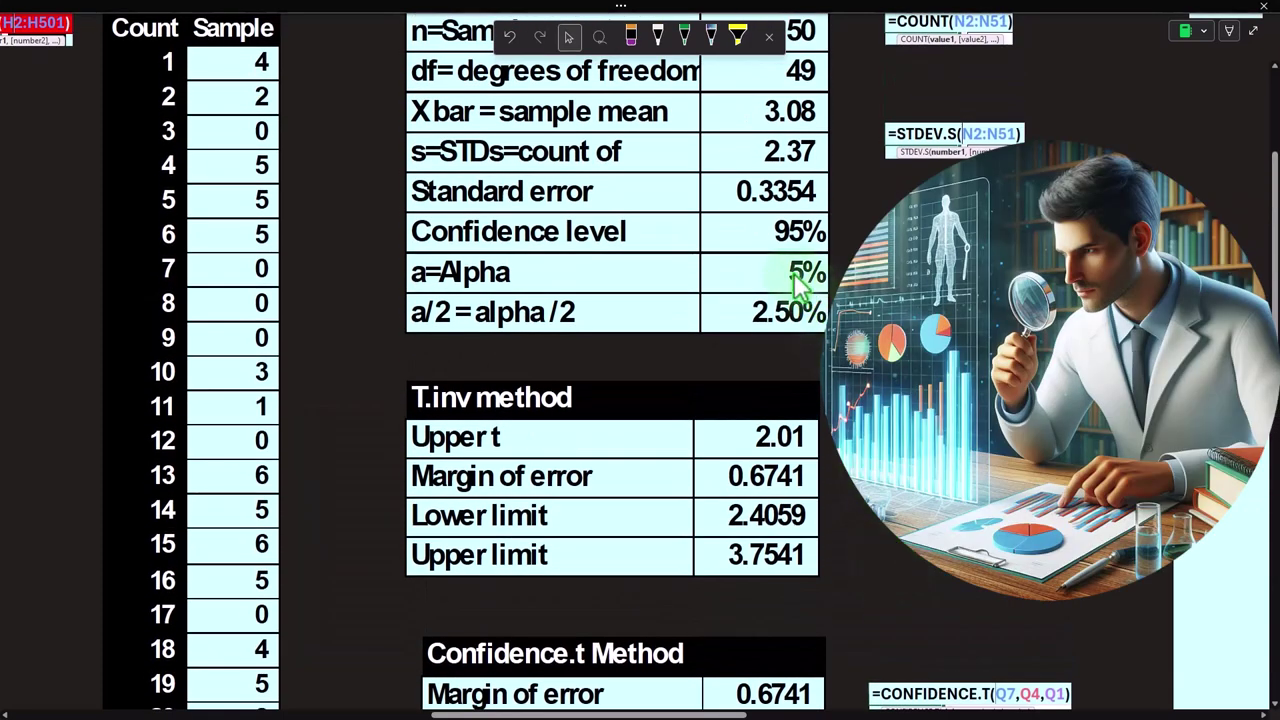
scroll(785, 338, "down", 1)
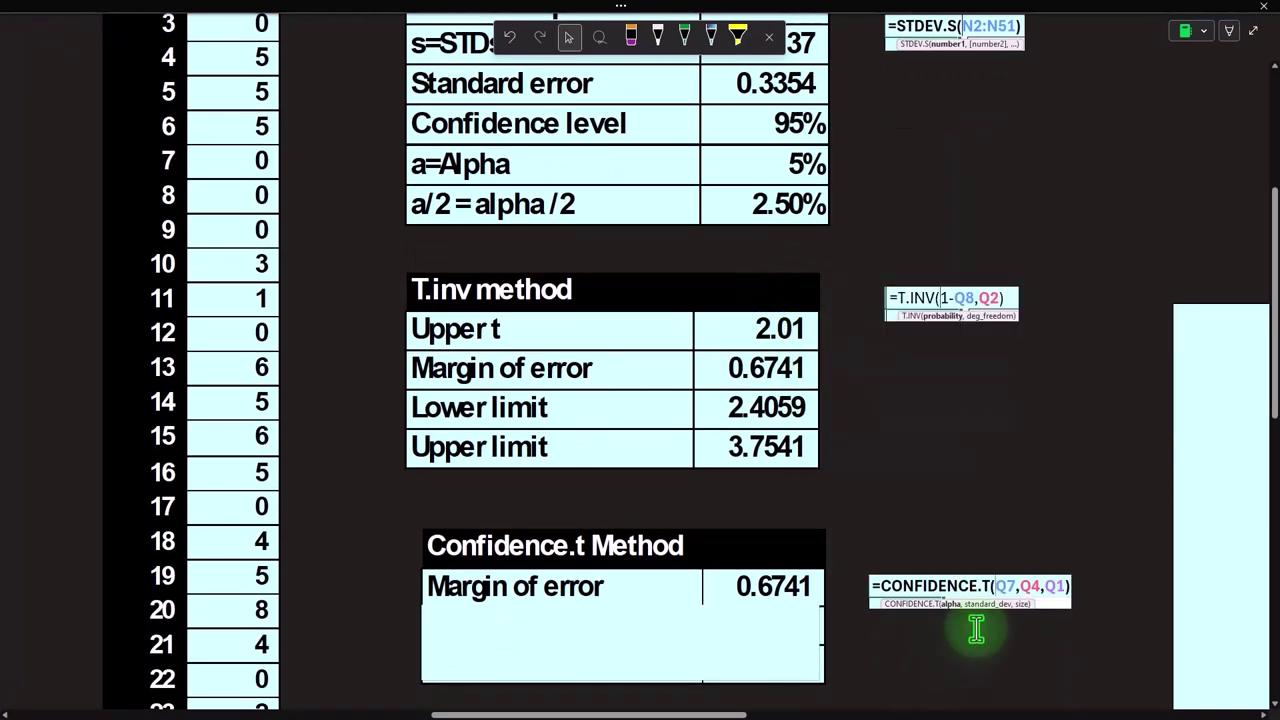
scroll(976, 628, "up", 3)
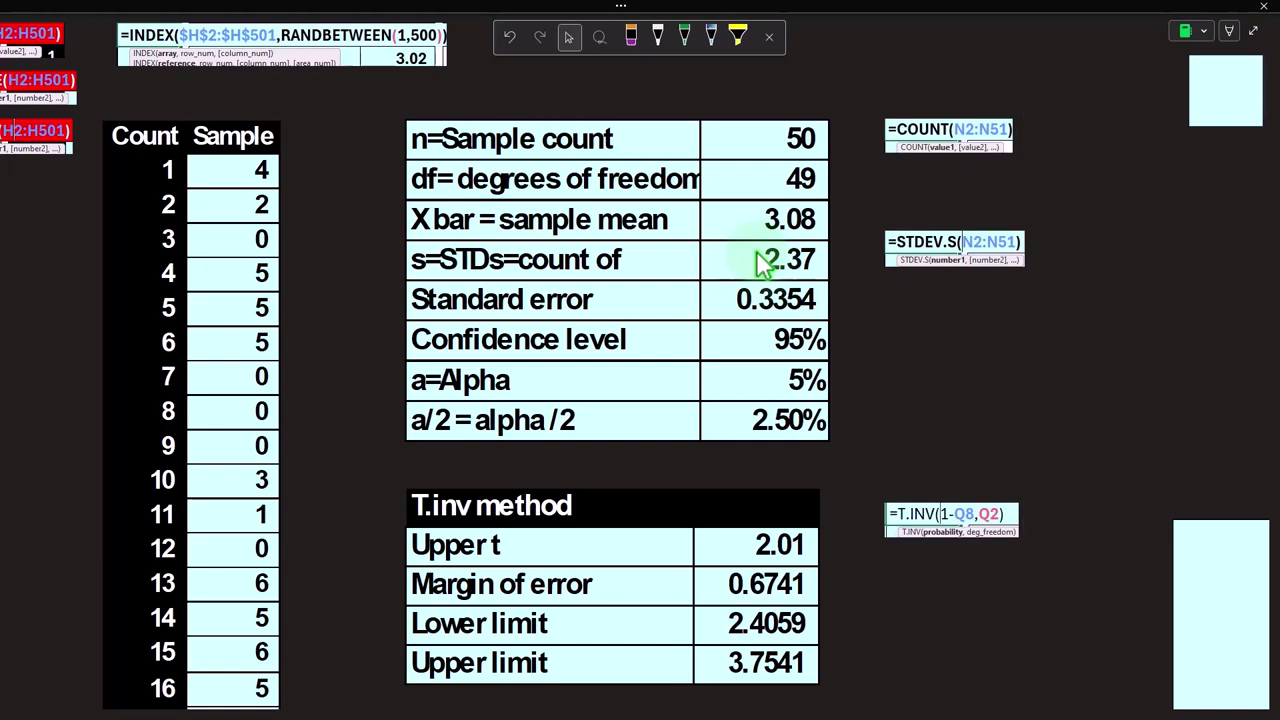
scroll(762, 262, "down", 4)
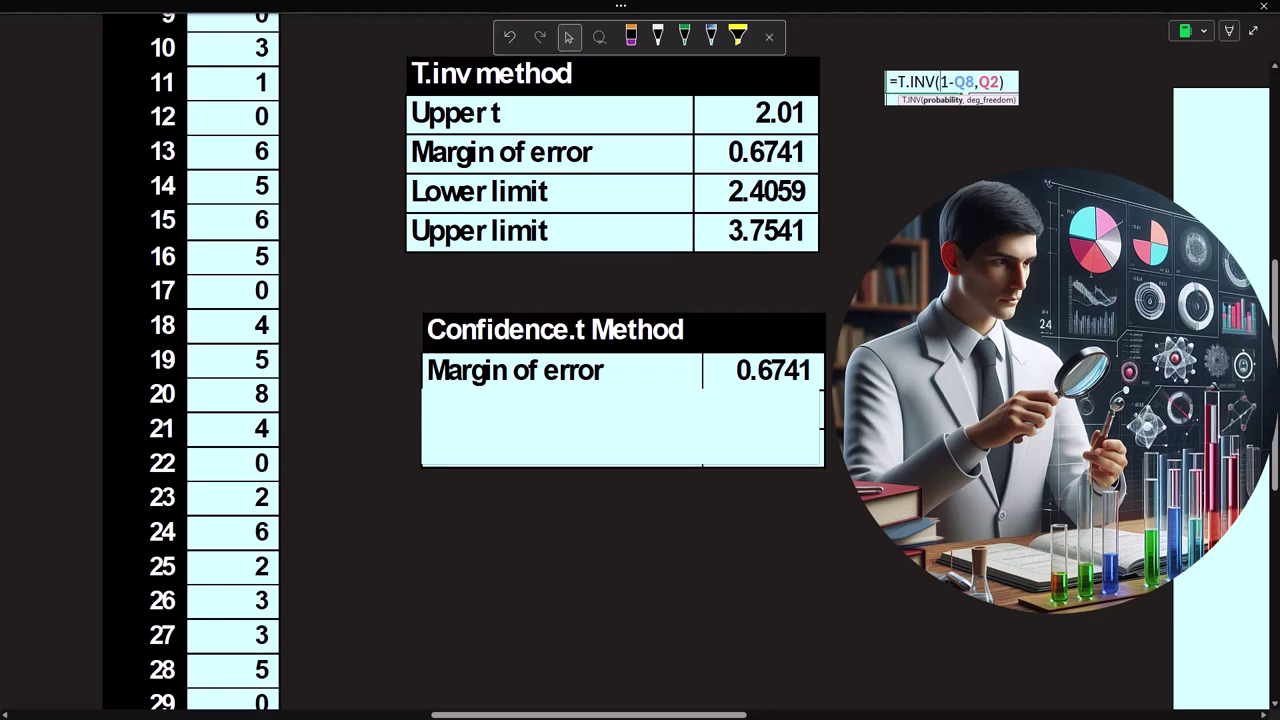
scroll(956, 403, "up", 5)
scroll(956, 403, "up", 1)
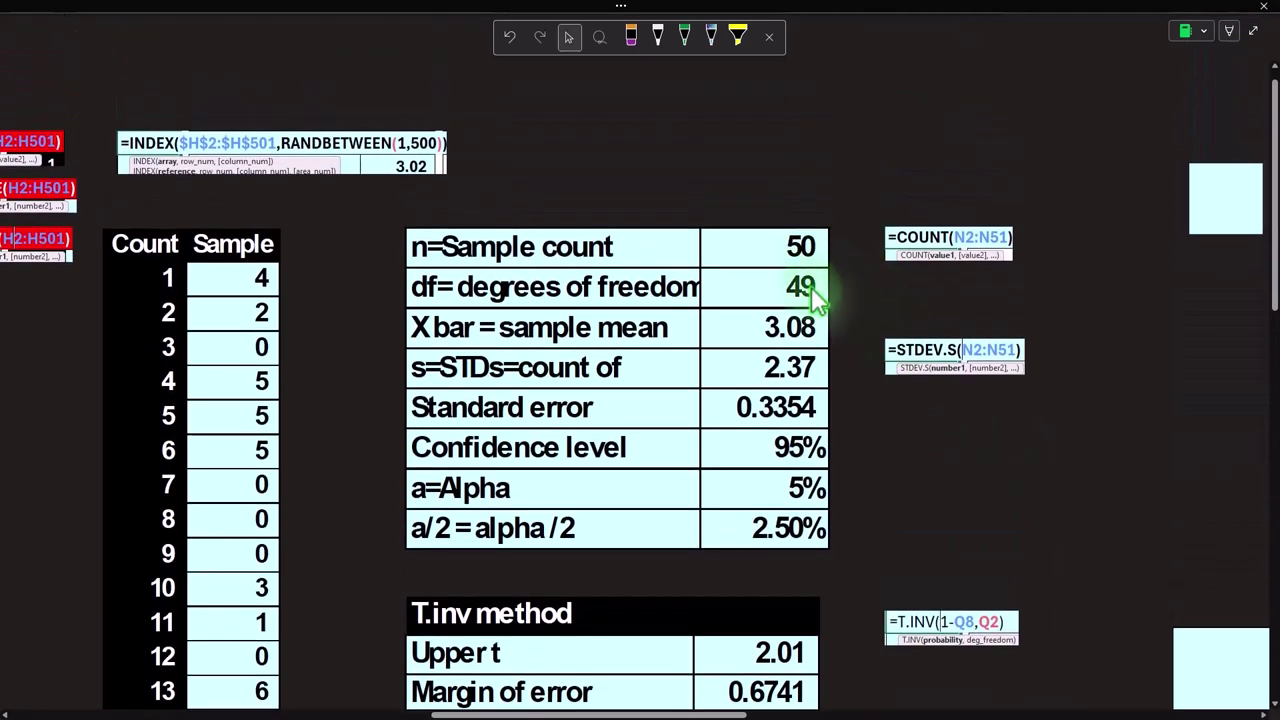
- Uncover the Lower limit row in the Confidence.t Method table and remove the remaining cover over its Upper limit row
scroll(815, 297, "down", 5)
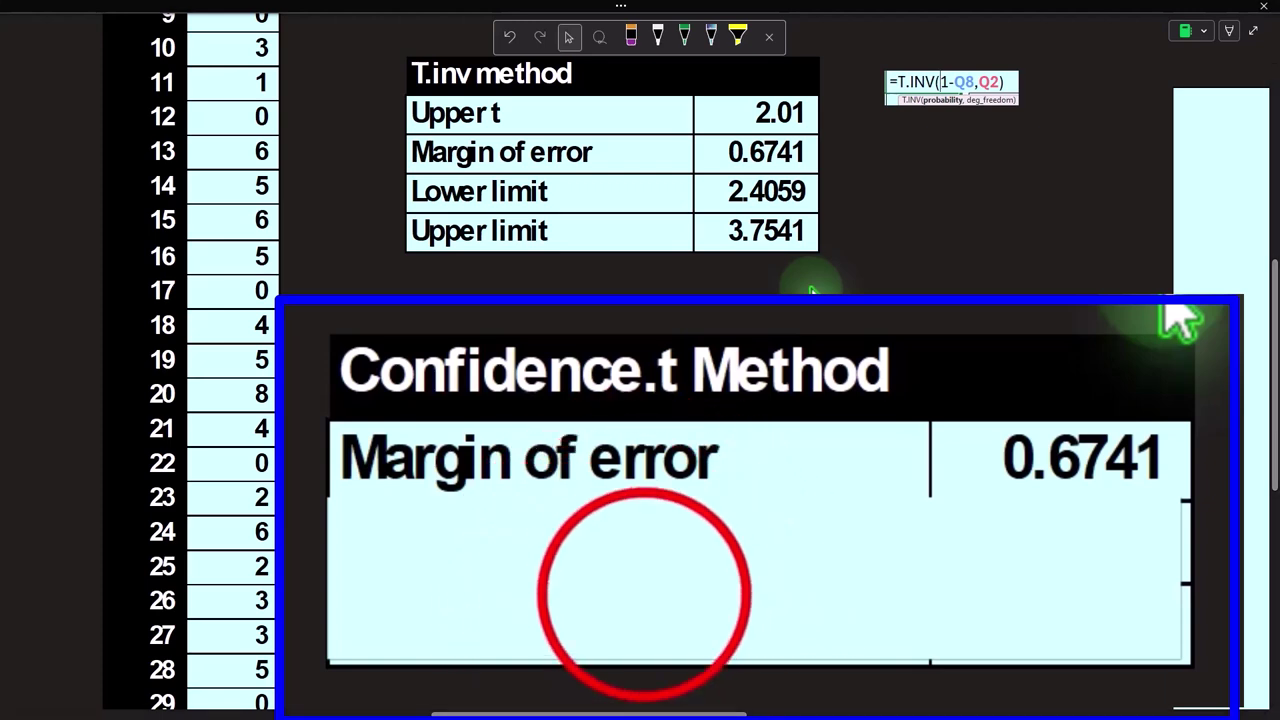
left_click(645, 595)
left_click(808, 489)
left_click_drag(763, 489, 762, 560)
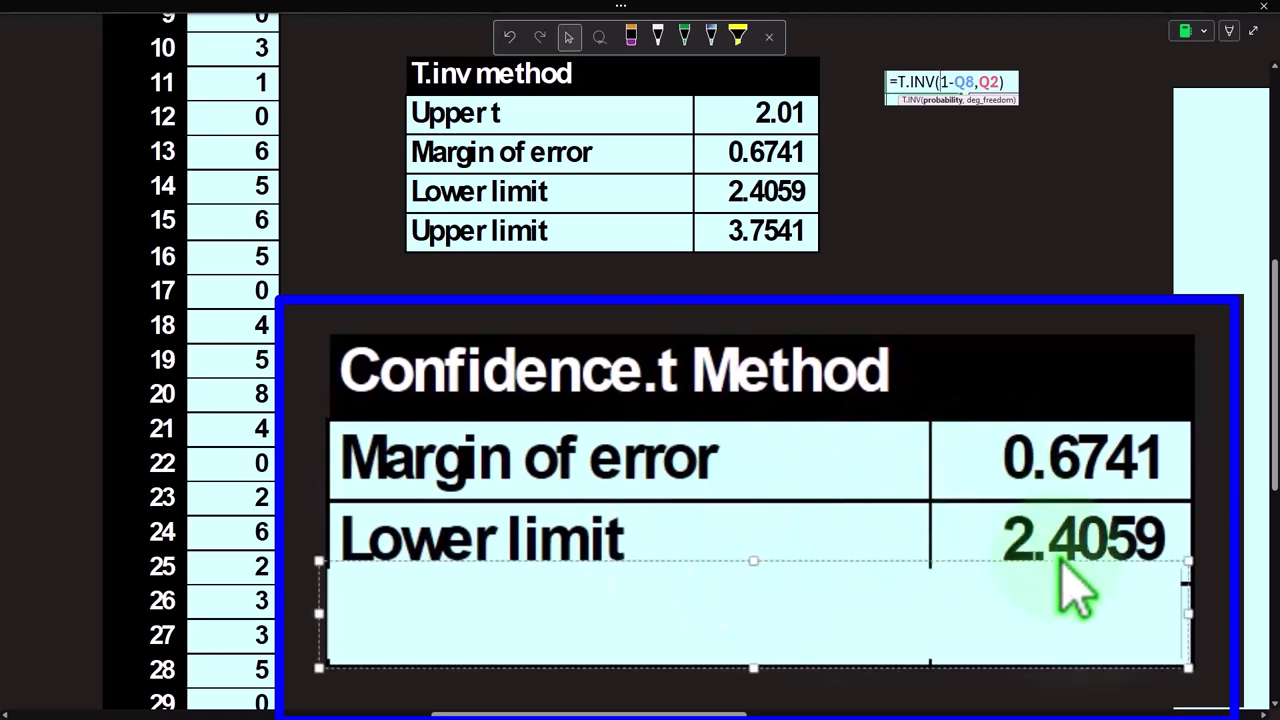
left_click(744, 628)
key("Delete")
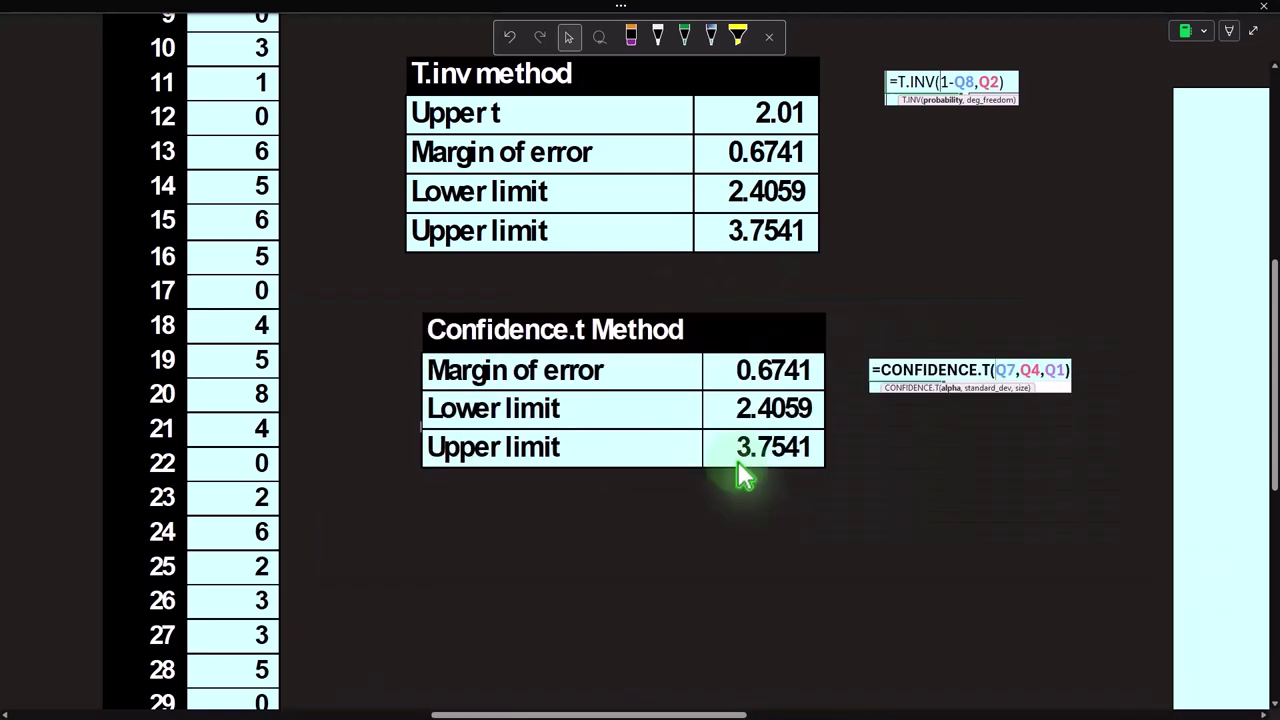
- Remove the covers over the Data Analysis button, Data Analysis dialog and Descriptive Statistics dialog images
scroll(745, 478, "down", 1)
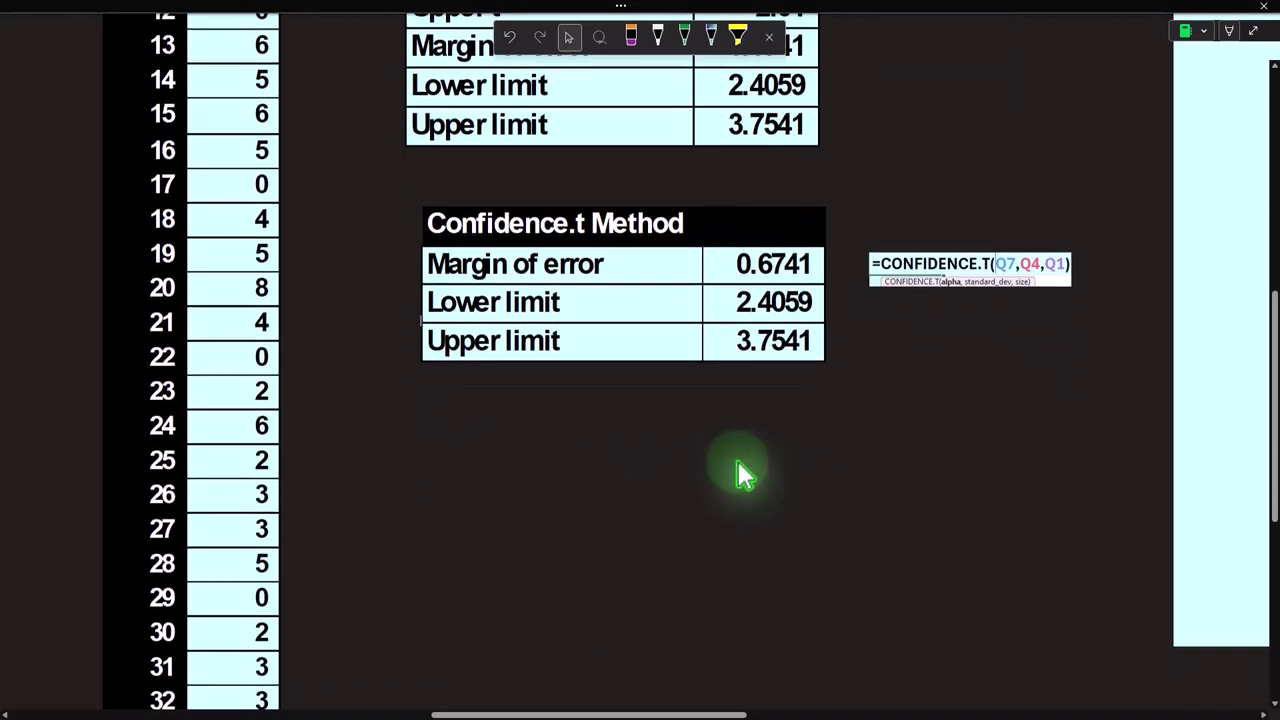
scroll(780, 306, "down", 3)
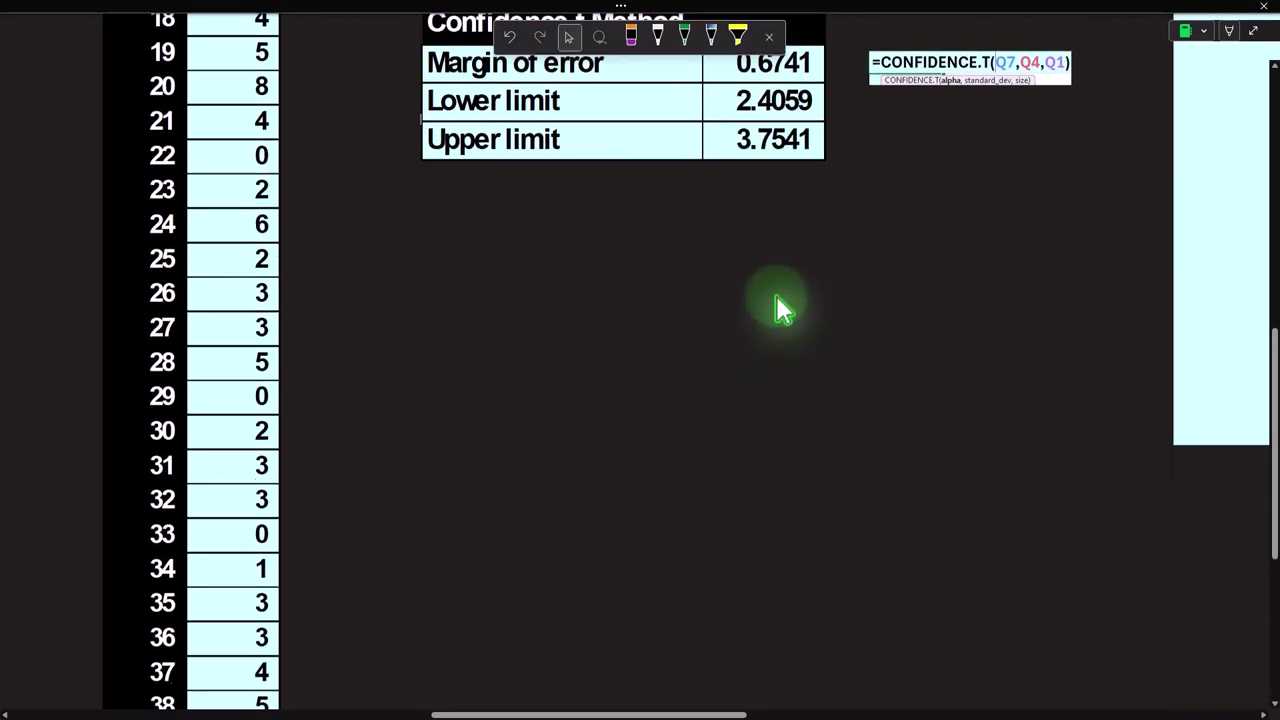
scroll(777, 294, "up", 7)
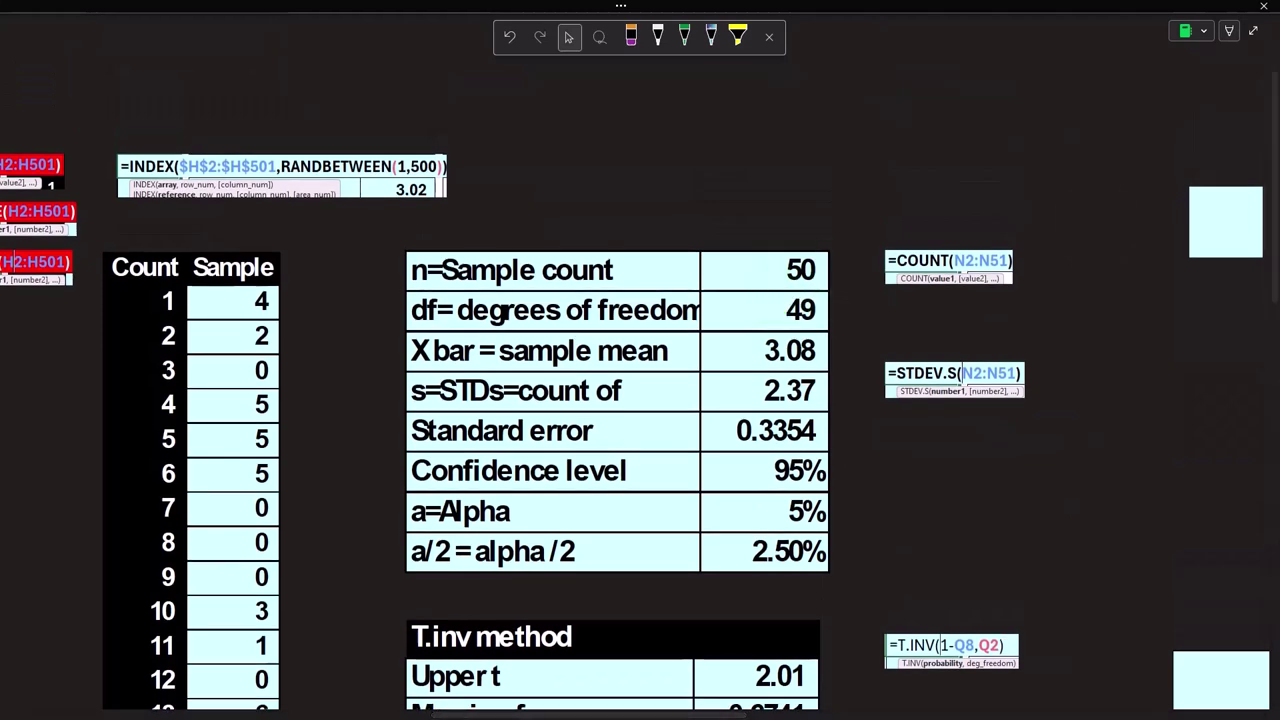
left_click(595, 712)
left_click_drag(595, 712, 870, 712)
left_click(413, 192)
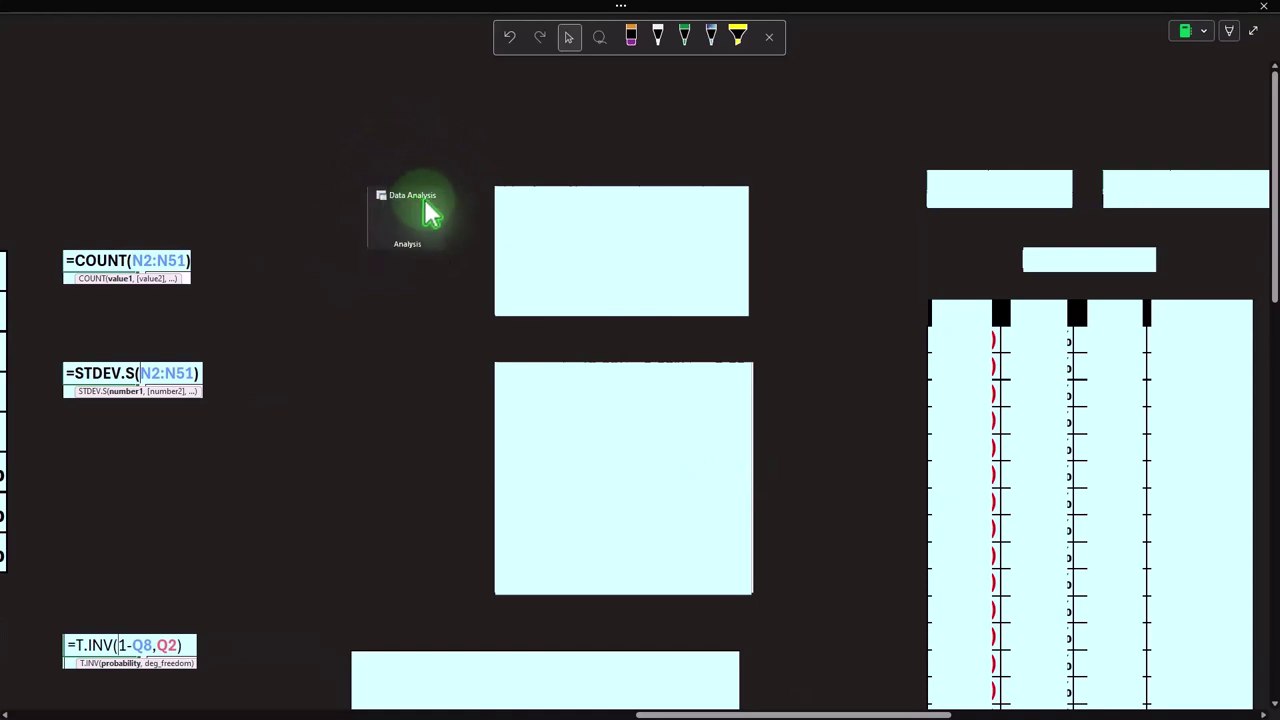
left_click(518, 228)
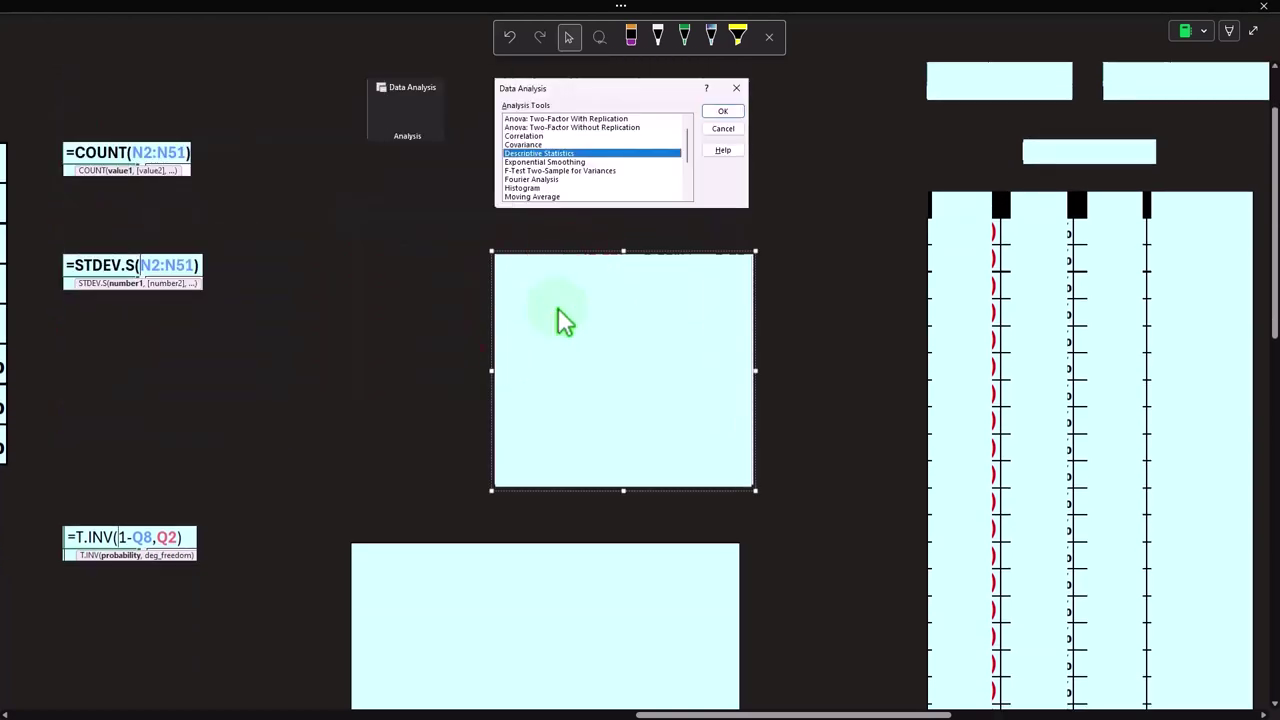
scroll(565, 318, "down", 3)
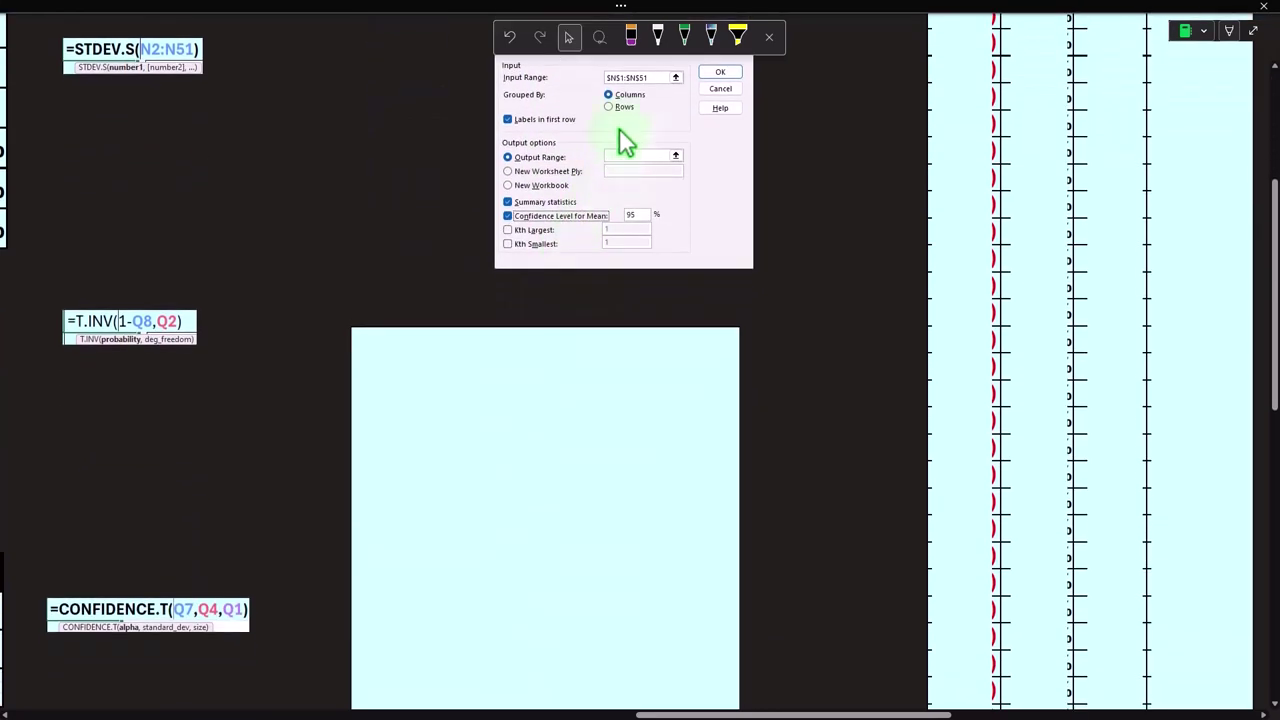
- Relate the Descriptive Statistics input range to the Sample column, and remove the cover over the Sample output table
scroll(605, 165, "up", 2)
left_click_drag(730, 714, 480, 715)
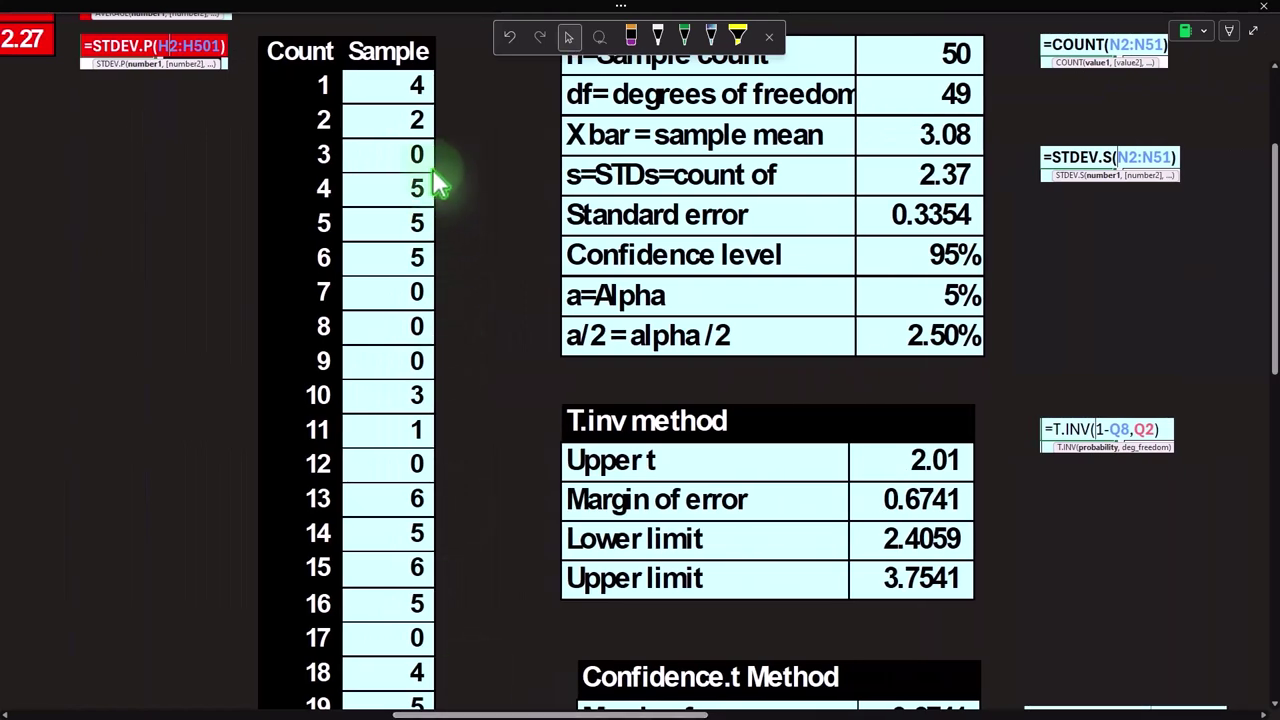
left_click_drag(686, 714, 970, 714)
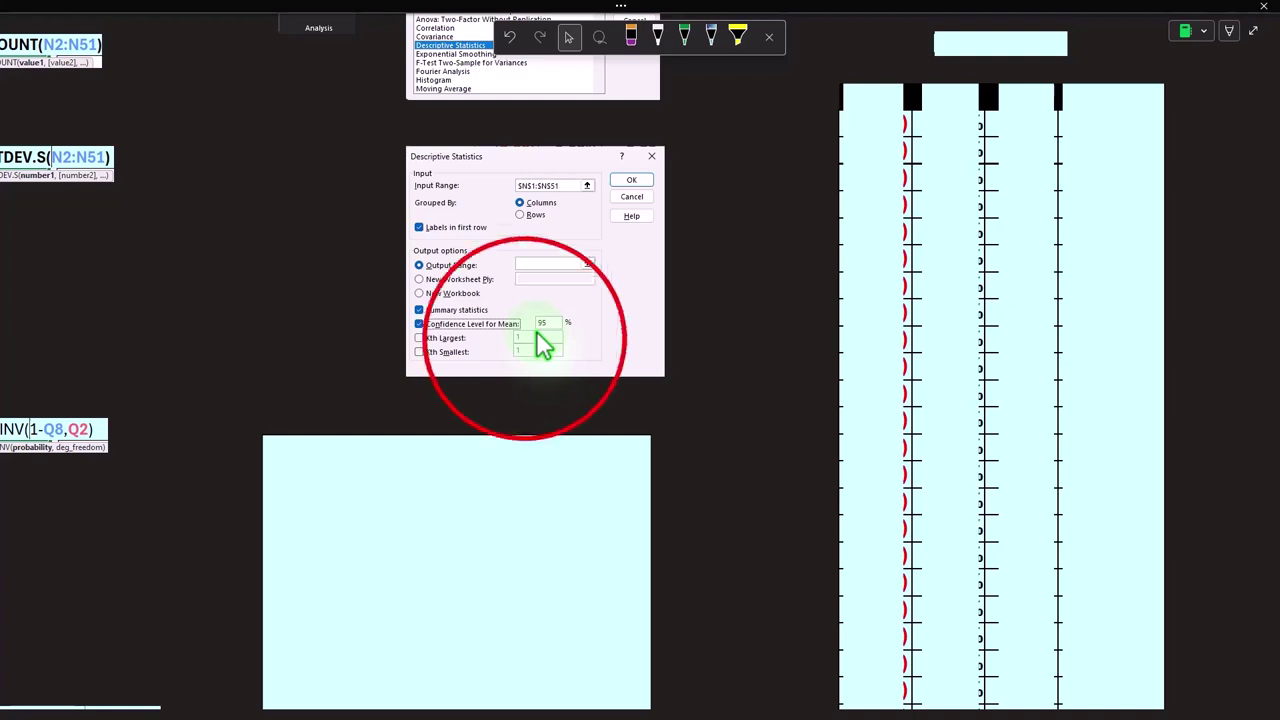
scroll(535, 340, "down", 2)
left_click(525, 345)
key("Delete")
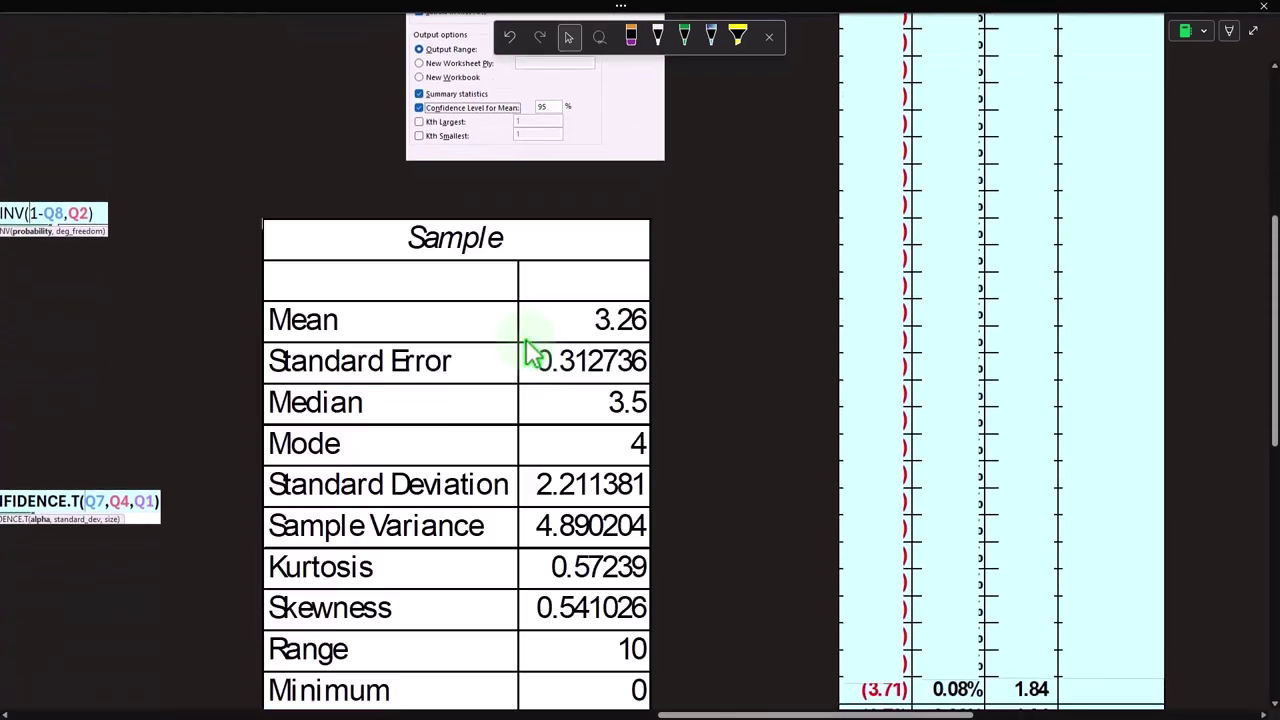
- Examine the Sample output table and compare it with the sample statistics table and the Sample data column
scroll(526, 339, "down", 1)
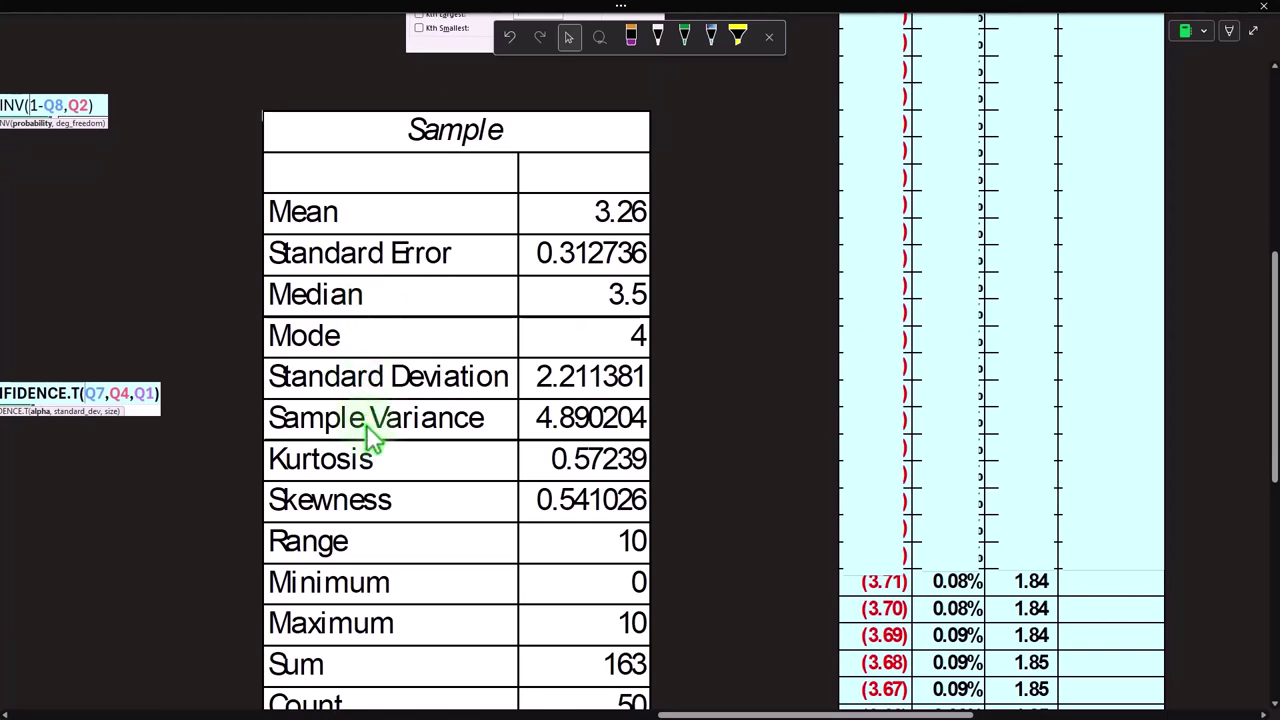
scroll(366, 424, "down", 2)
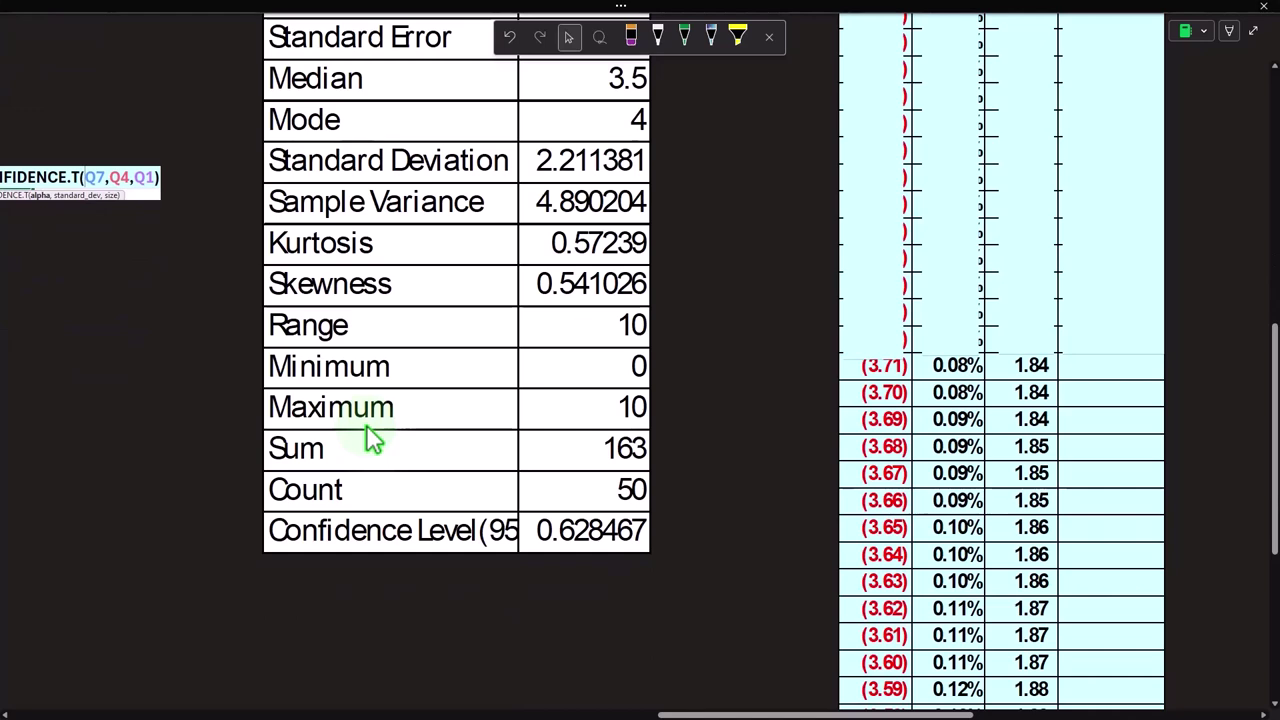
scroll(367, 425, "up", 2)
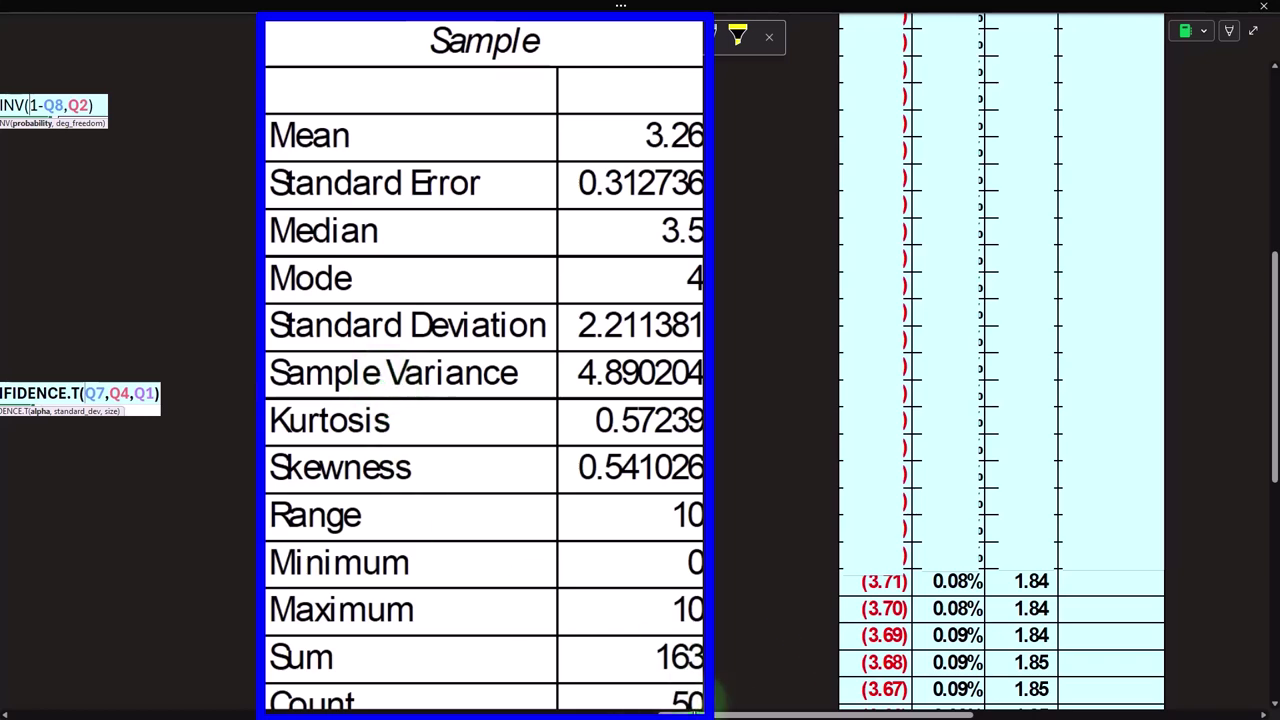
left_click(739, 698)
left_click_drag(739, 705, 555, 706)
scroll(360, 368, "up", 3)
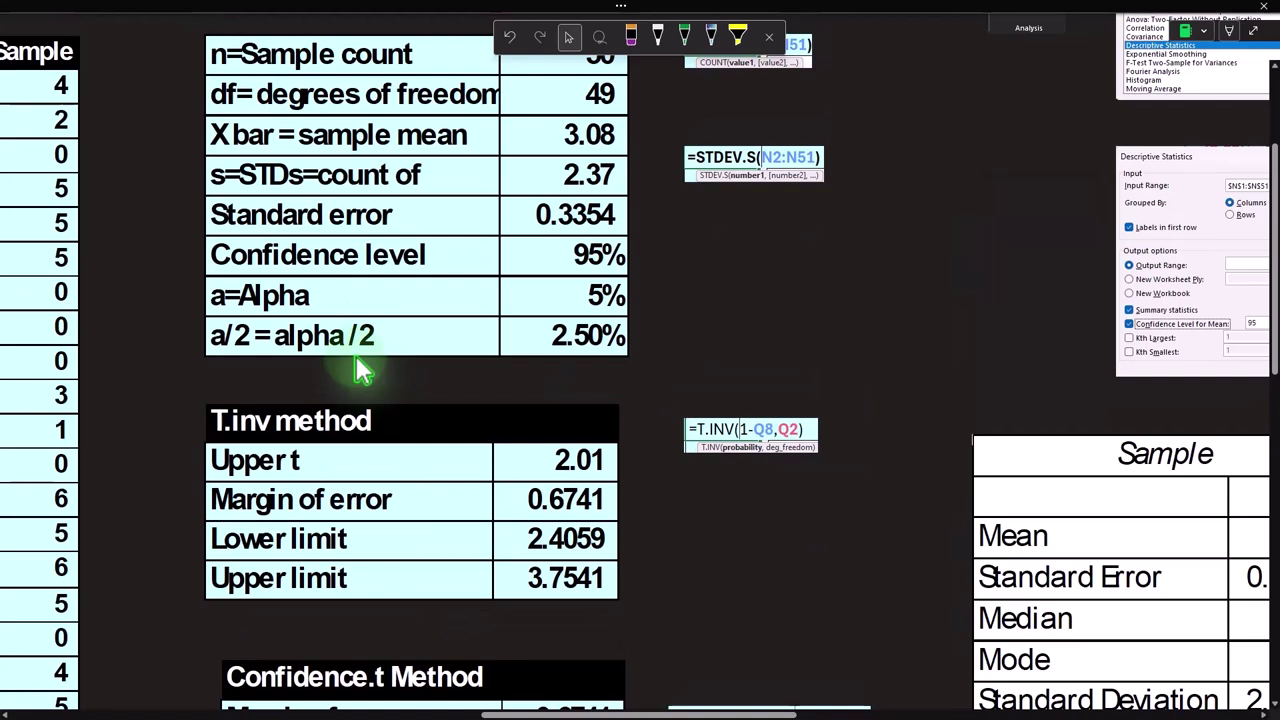
left_click(66, 255)
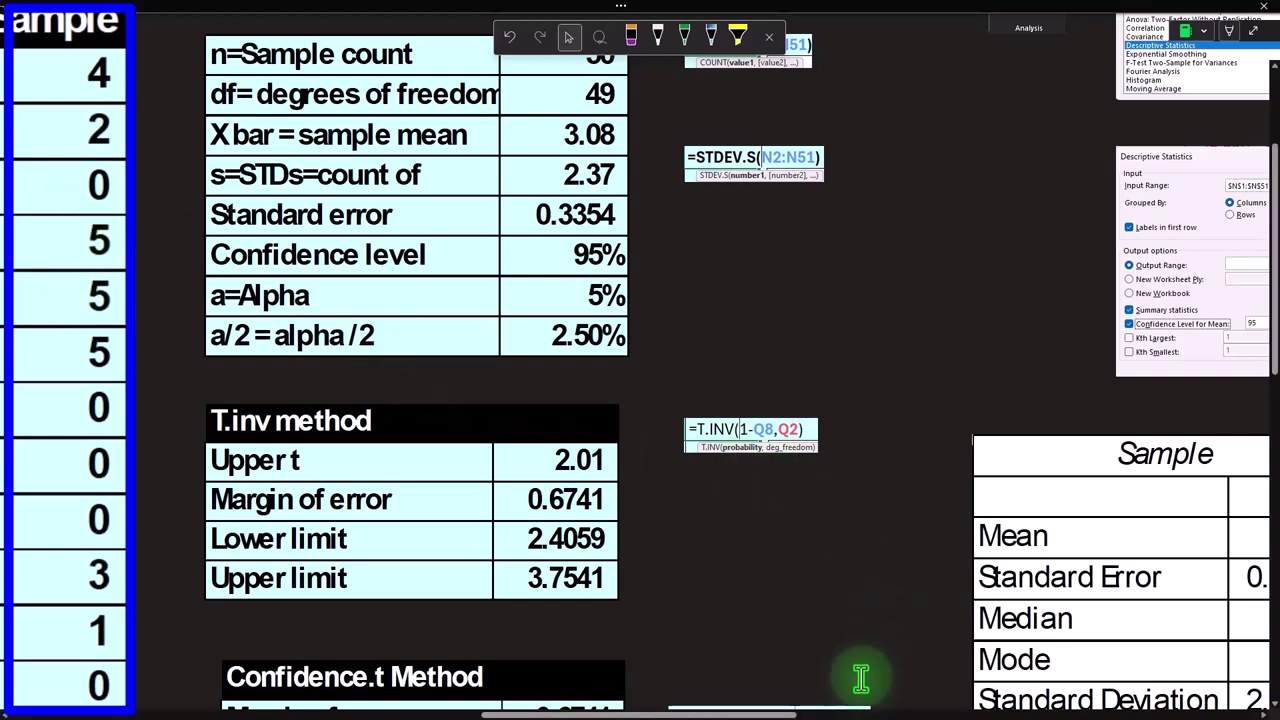
left_click(706, 277)
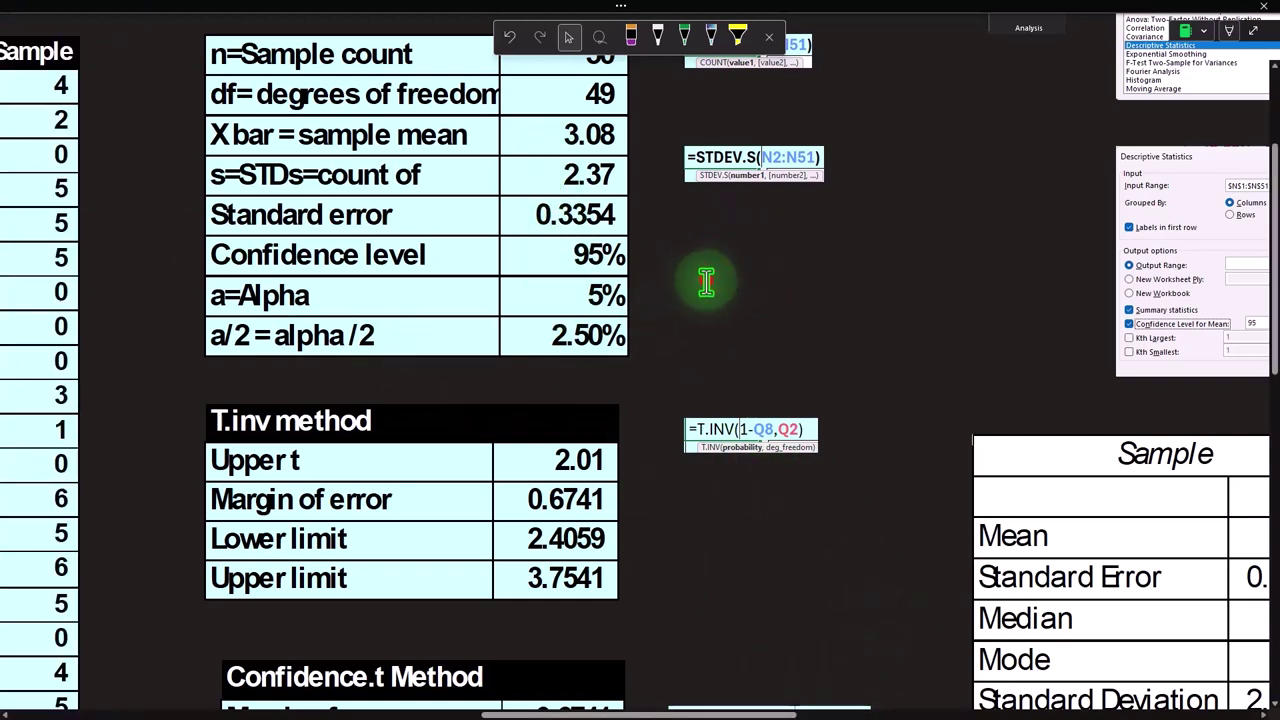
- Read through the Sample output table down to the Confidence Level row and return to the Descriptive Statistics dialog image
left_click(772, 700)
scroll(771, 700, "right", 5)
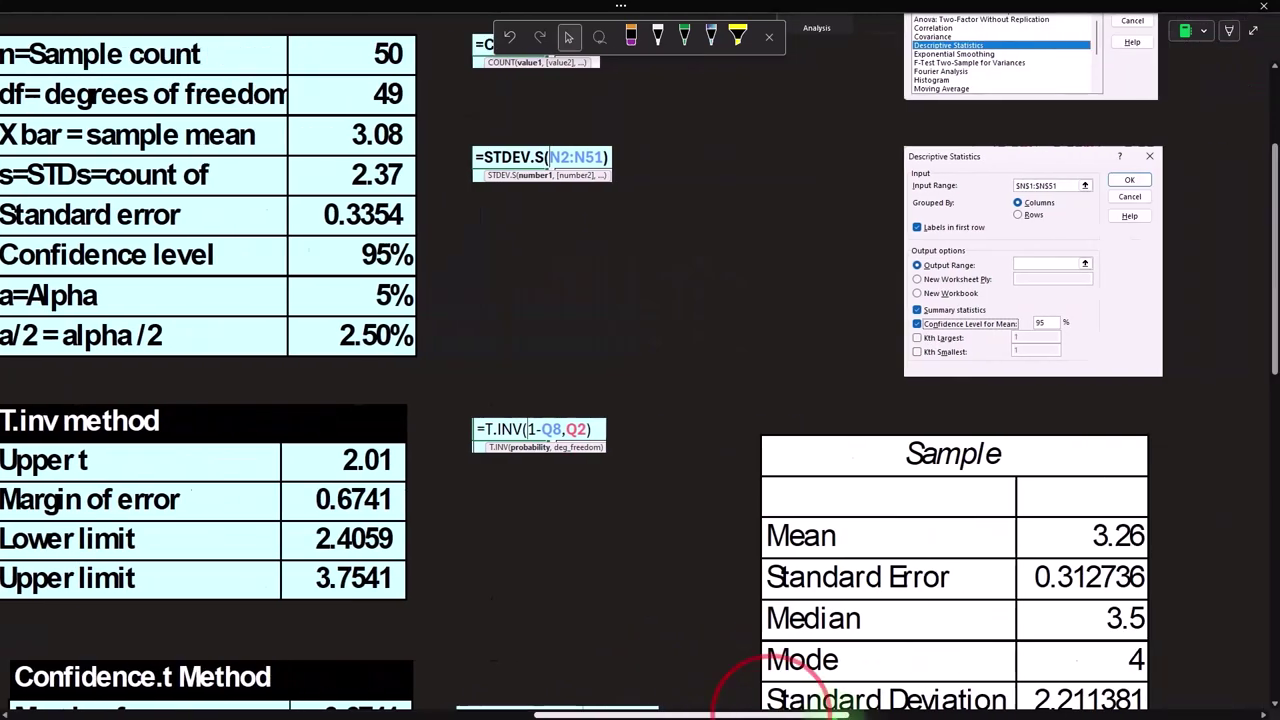
scroll(775, 490, "down", 2)
left_click(768, 486)
scroll(766, 487, "down", 1)
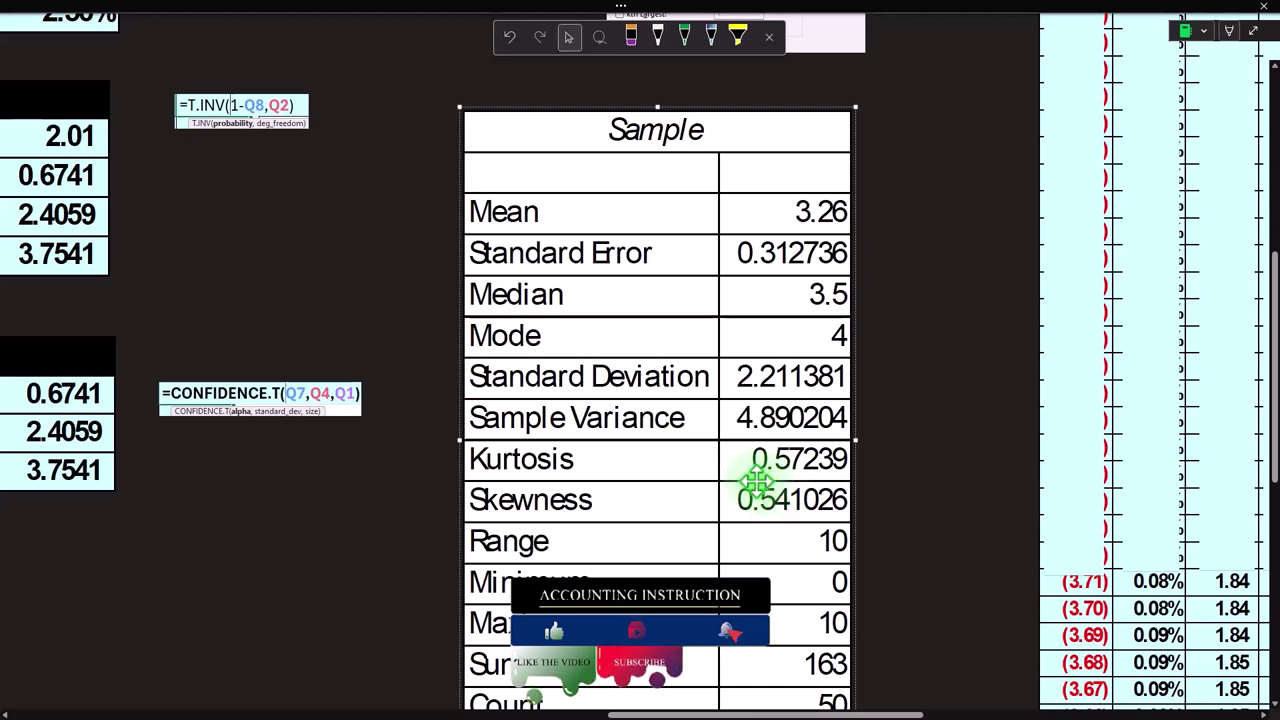
scroll(757, 487, "down", 1)
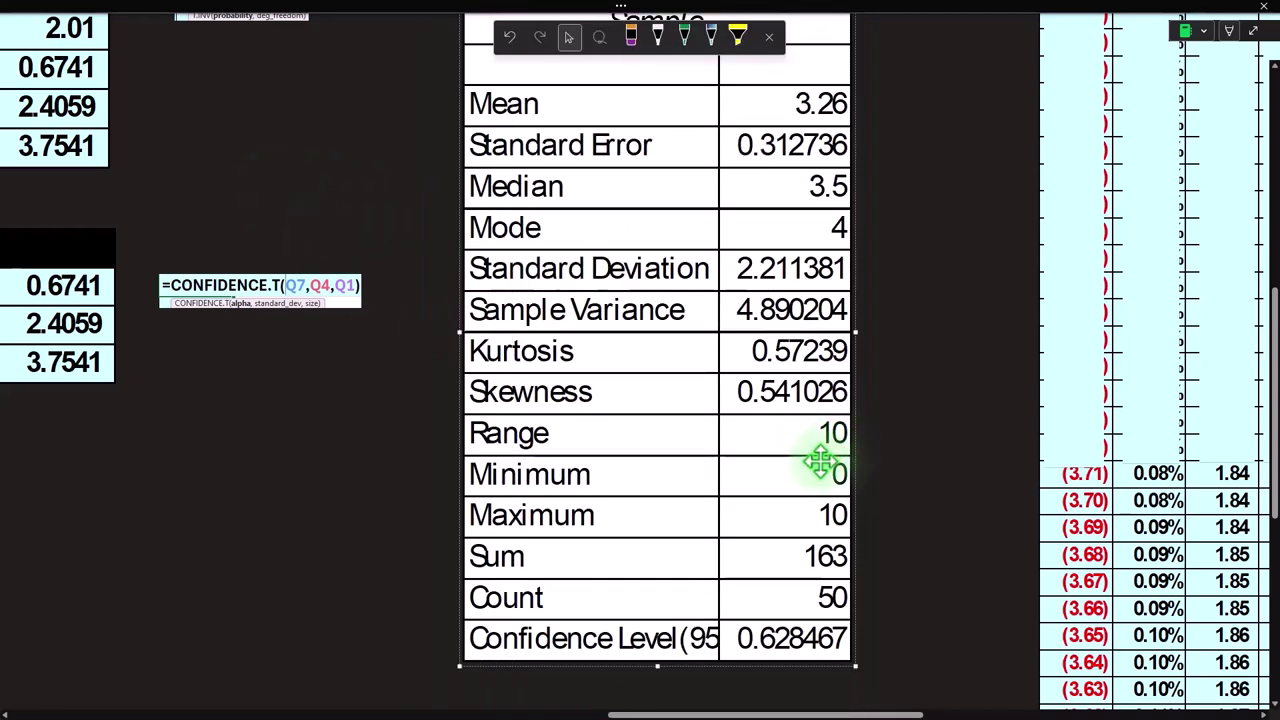
scroll(827, 452, "up", 4)
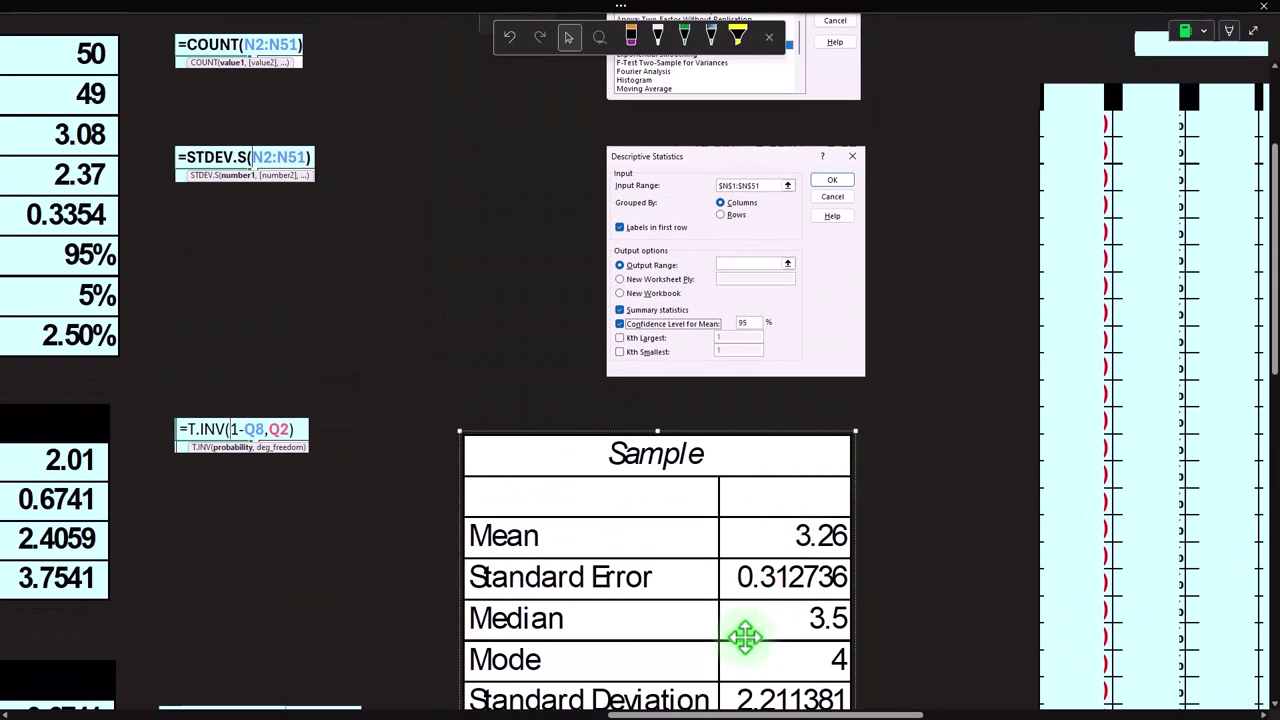
- Remove the cover over the t column of the distribution table beside the curve chart
left_click_drag(666, 714, 871, 714)
scroll(845, 607, "up", 2)
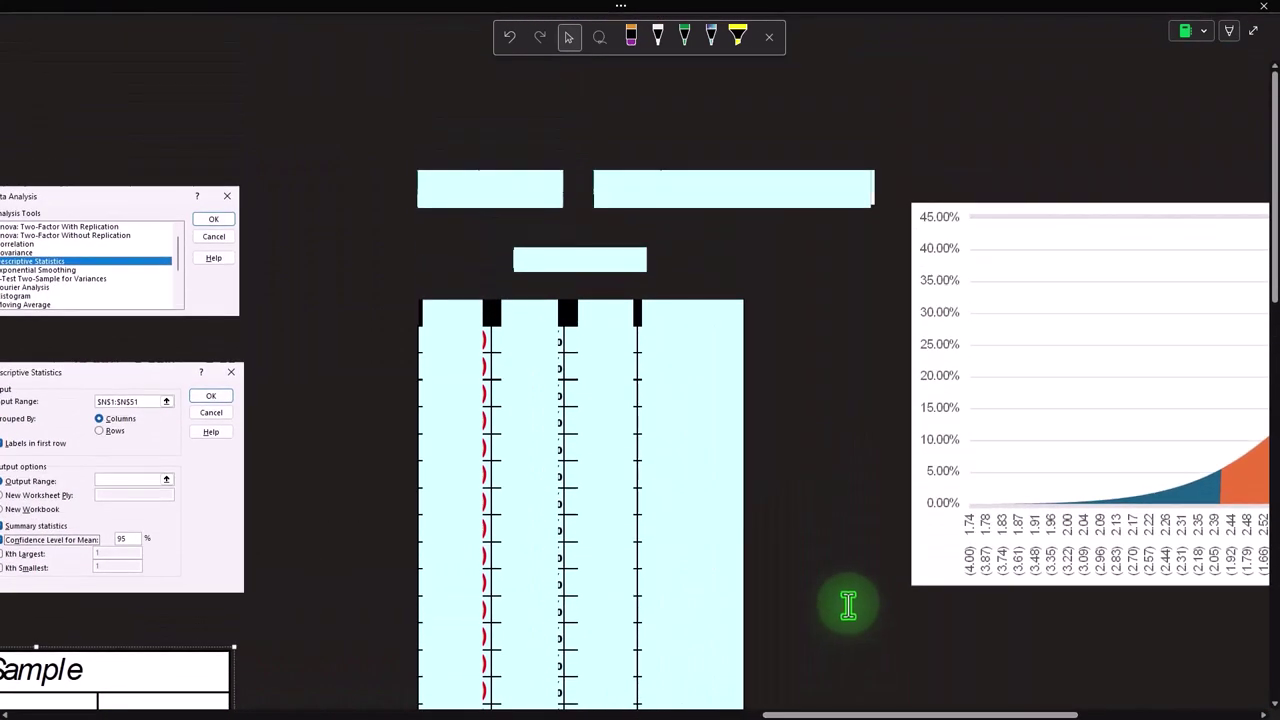
left_click(452, 342)
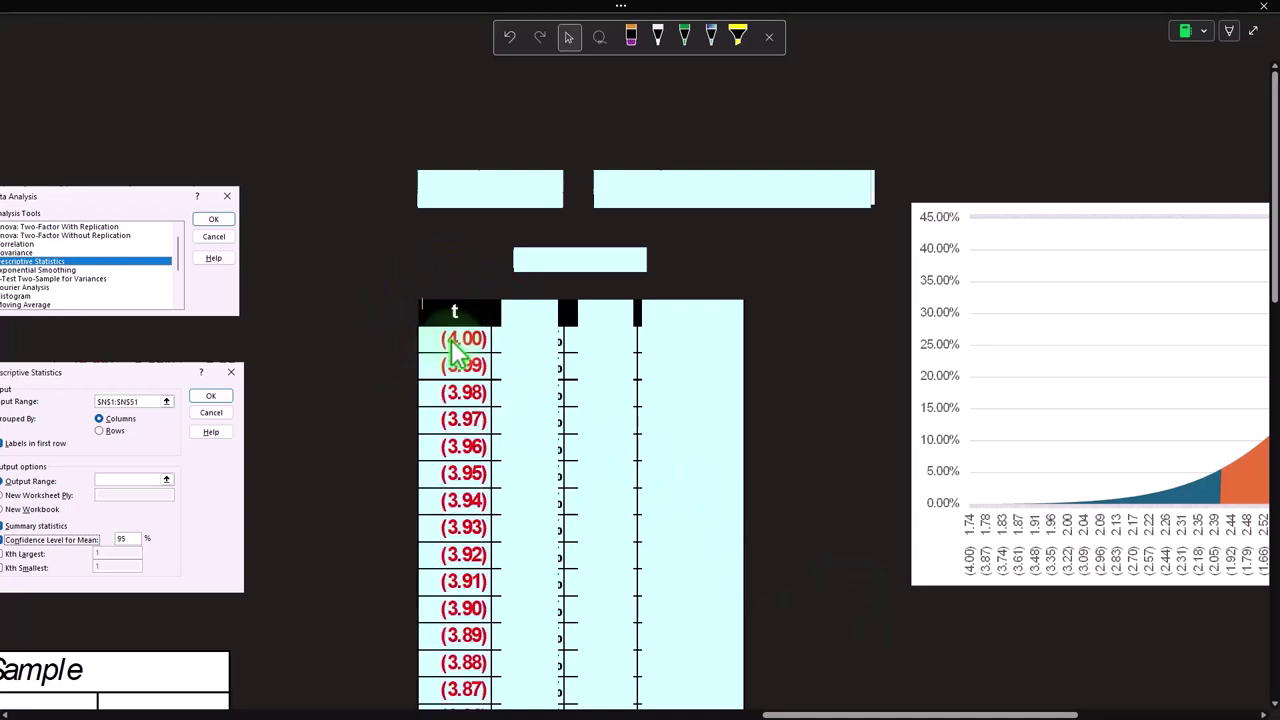
- Examine the curve chart beside the distribution table, including its x and t axis labels and the shaded middle area
scroll(452, 342, "down", 1)
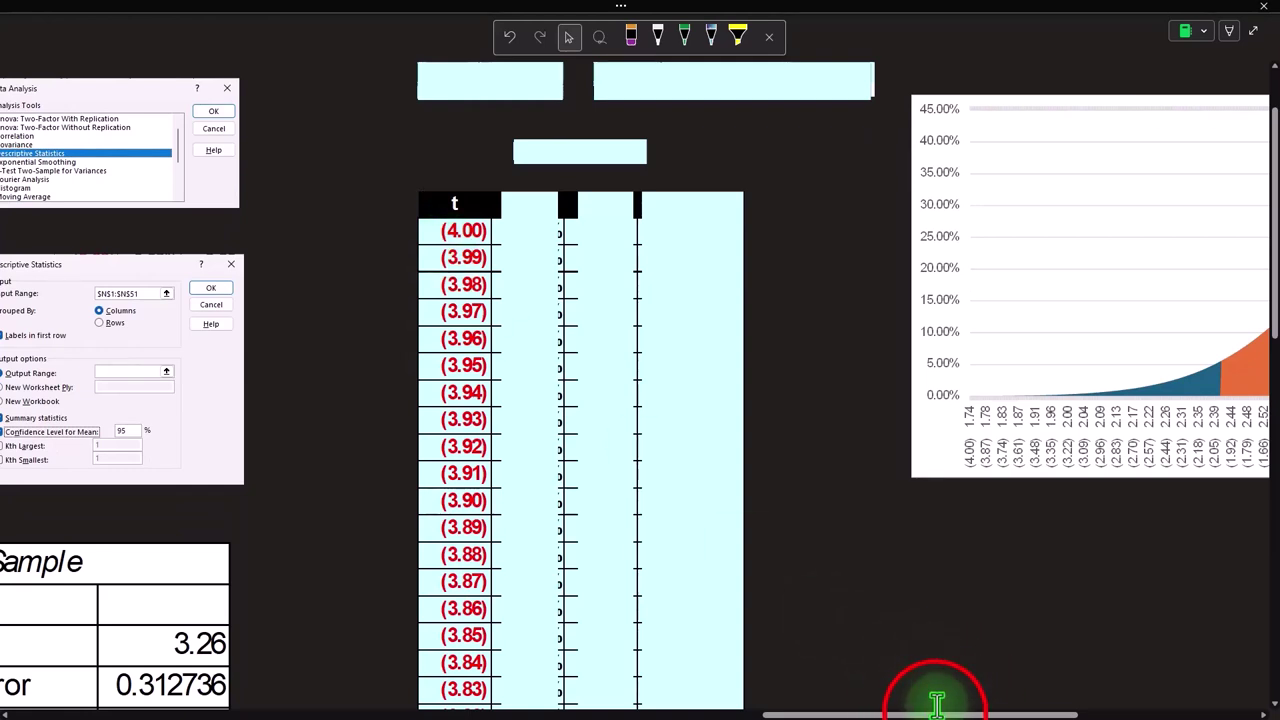
left_click_drag(929, 706, 1128, 704)
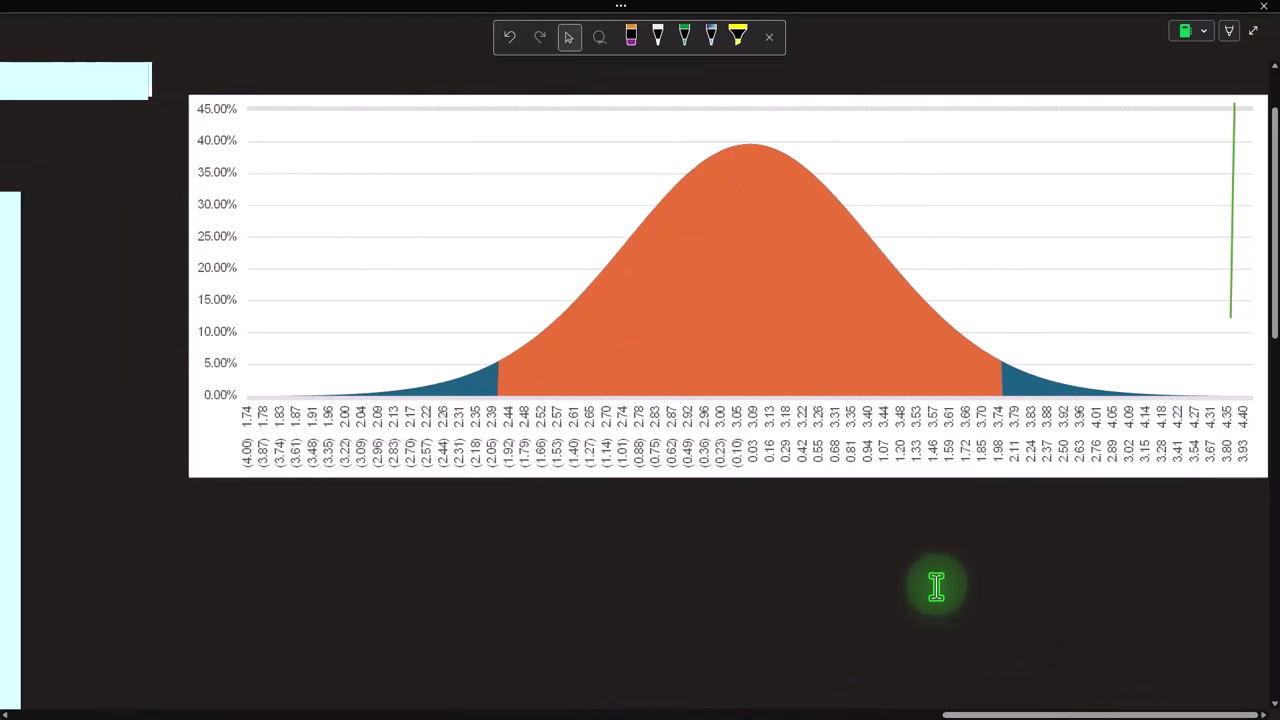
left_click(803, 471)
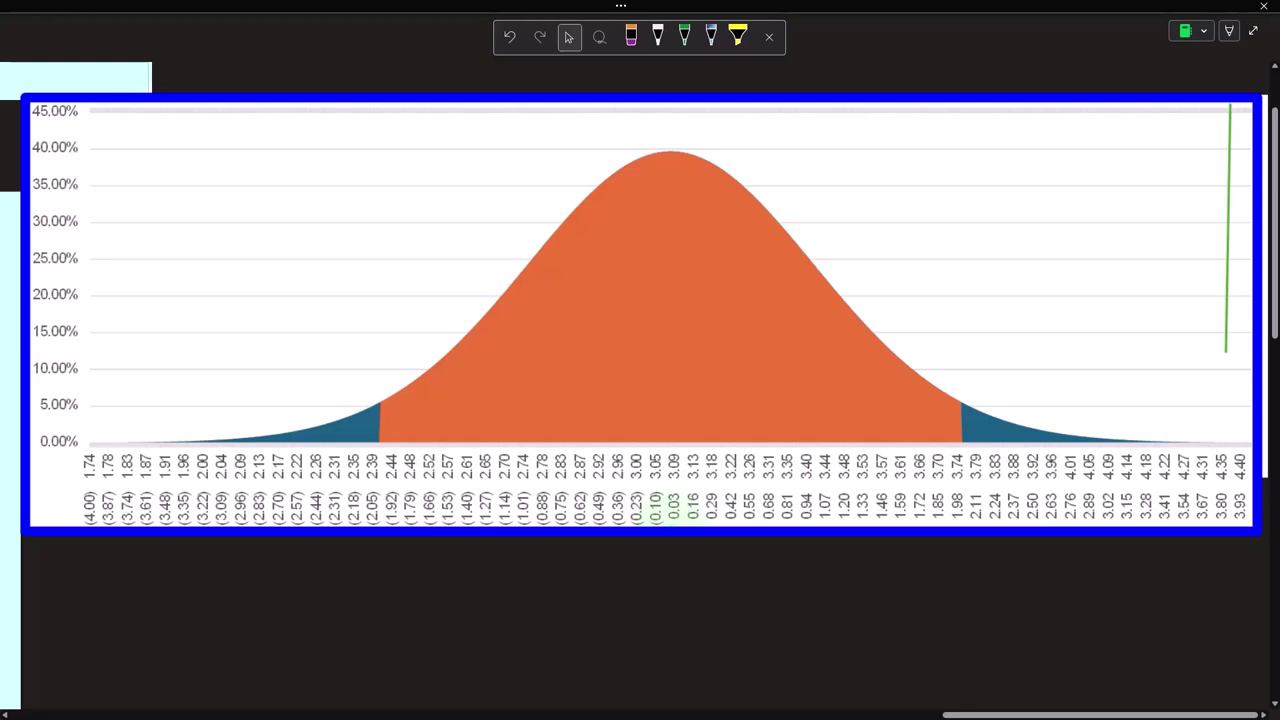
left_click(686, 445)
key("Right")
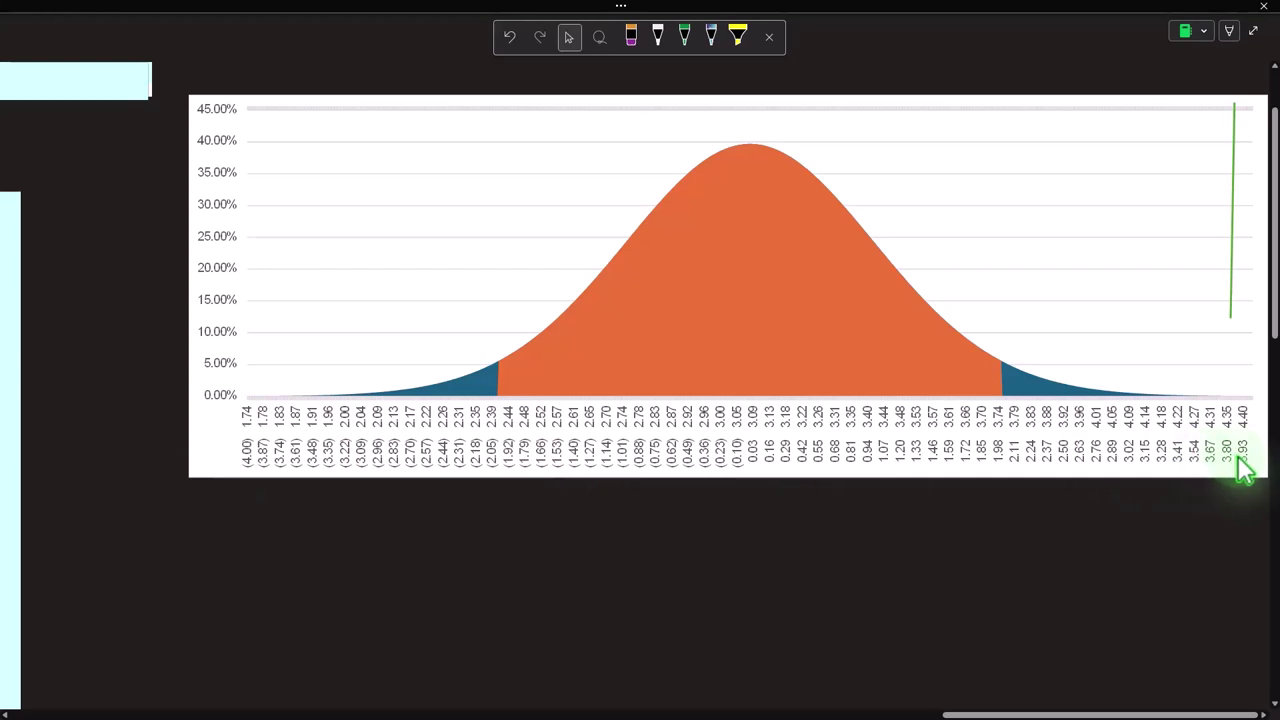
- Remove the covers over the P(X) column of the distribution table and over the T.DIST formula above it
left_click_drag(1002, 714, 818, 714)
key("Right")
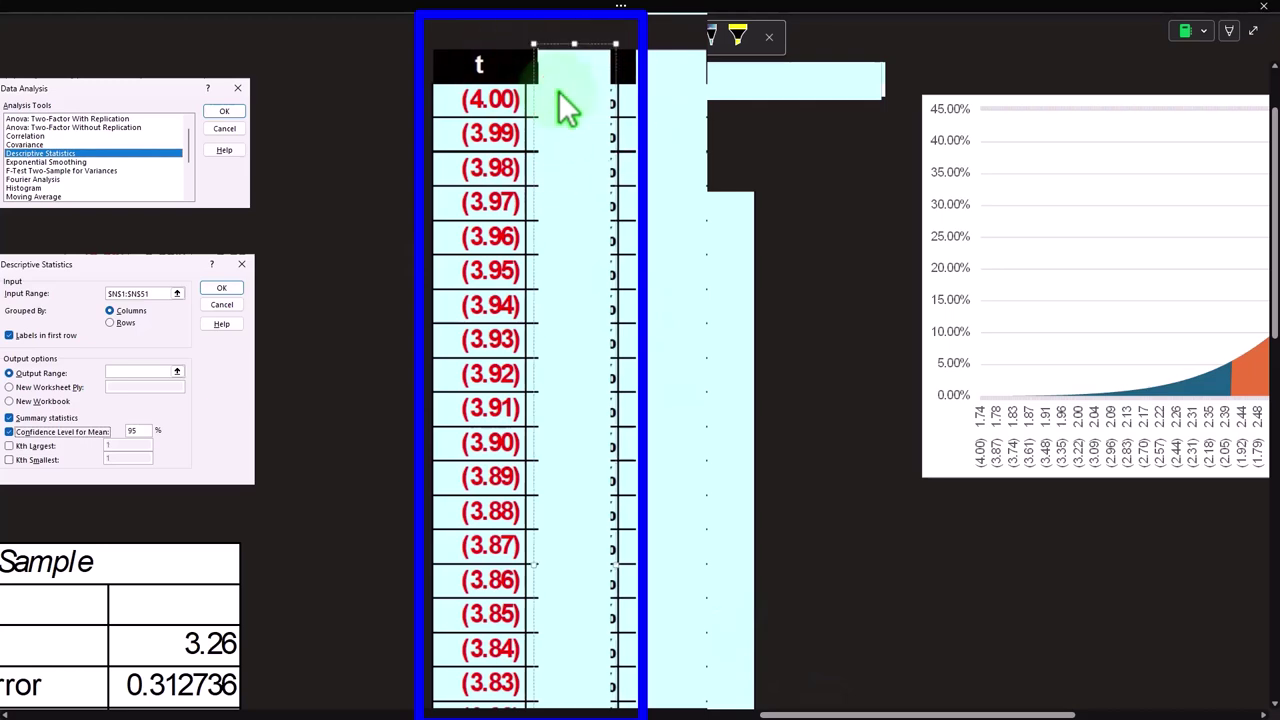
left_click(530, 50)
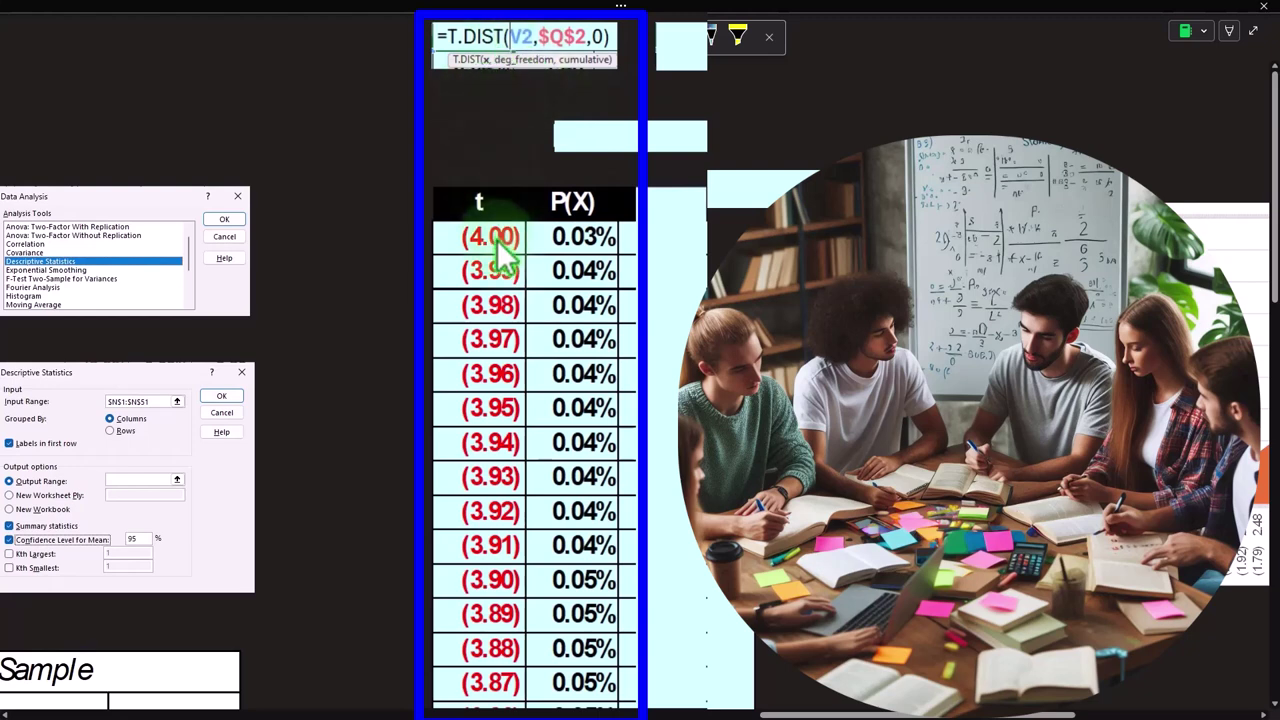
- Relate the T.DIST formula to the degrees of freedom in the sample statistics table, and remove the cover over the X column
left_click(791, 706)
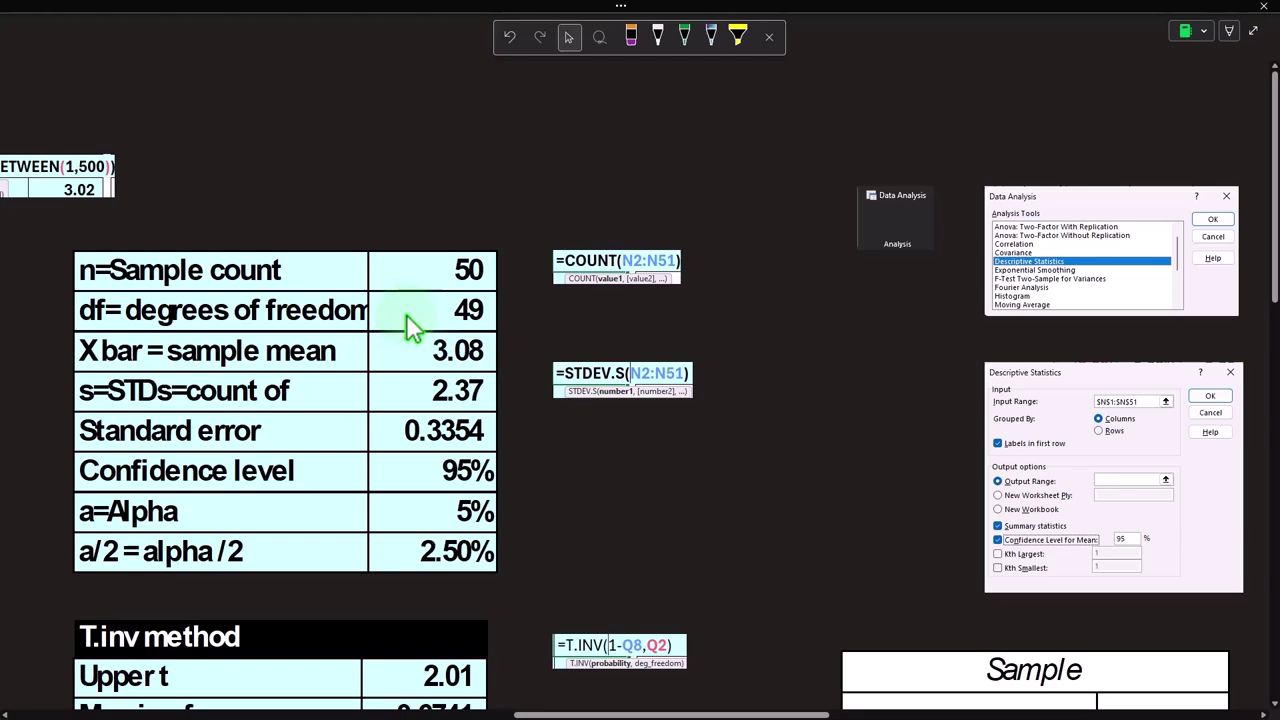
left_click(660, 708)
left_click_drag(660, 708, 895, 706)
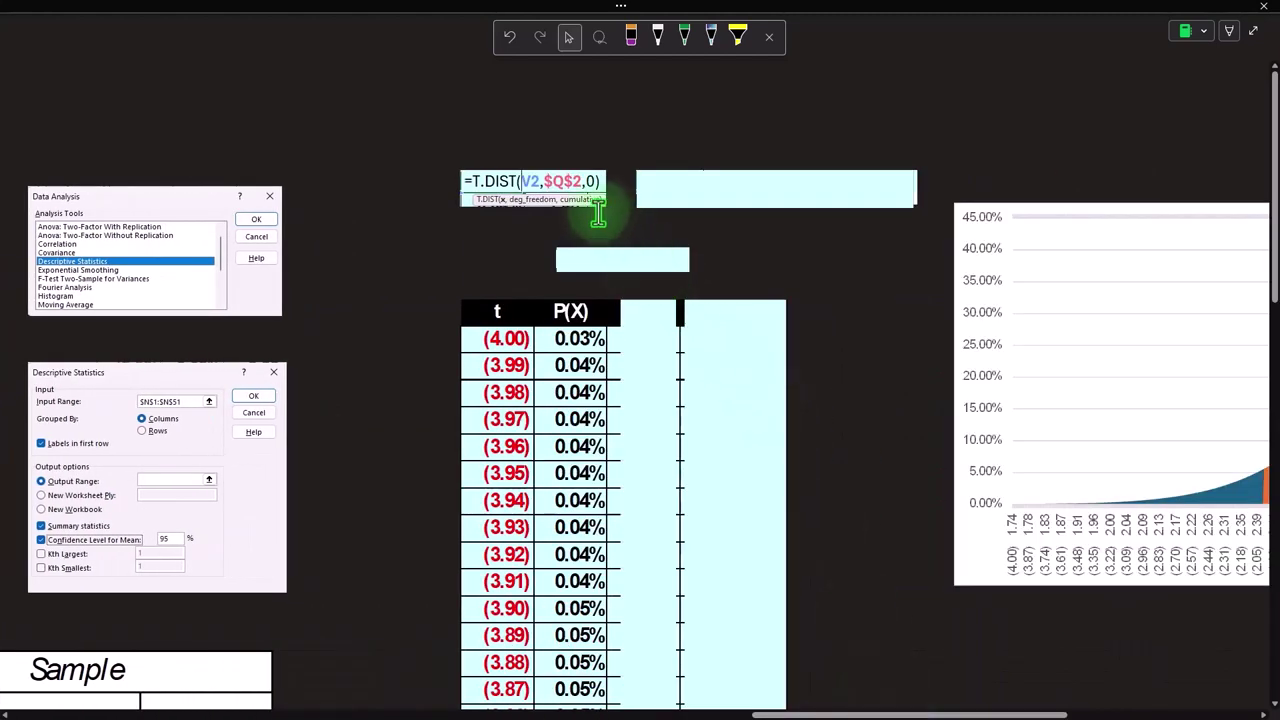
scroll(600, 200, "down", 10)
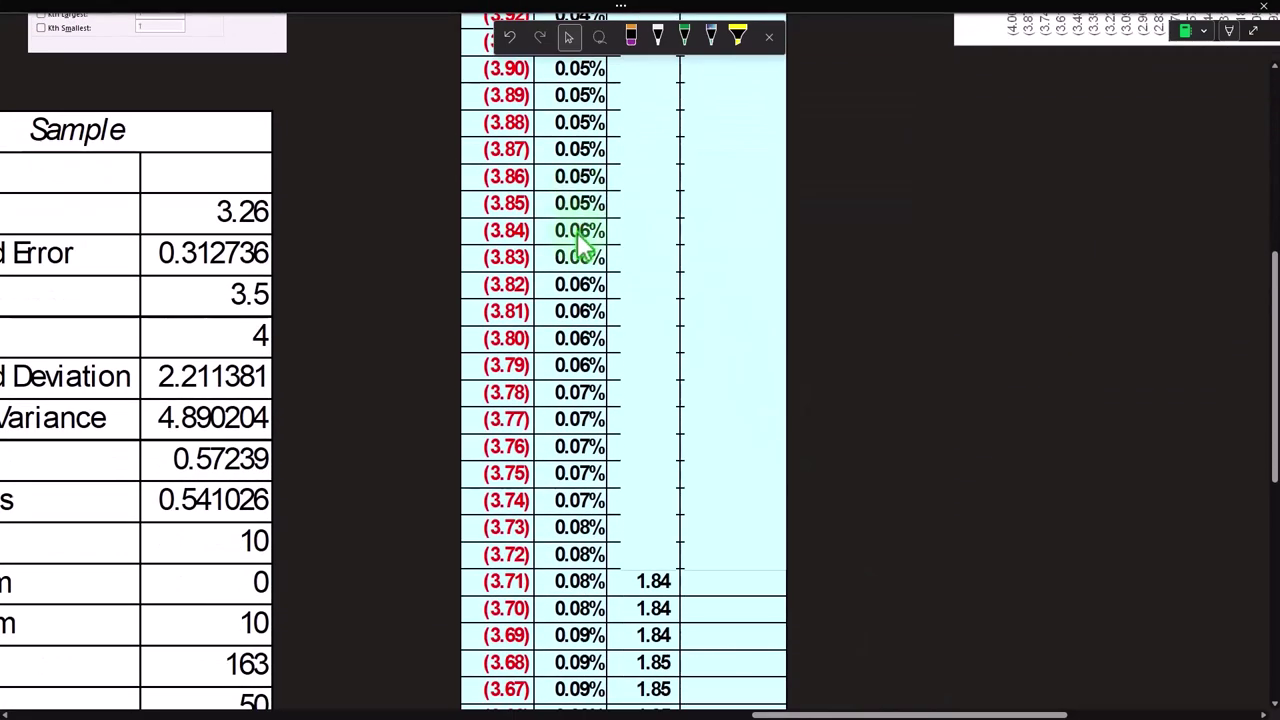
scroll(580, 245, "up", 8)
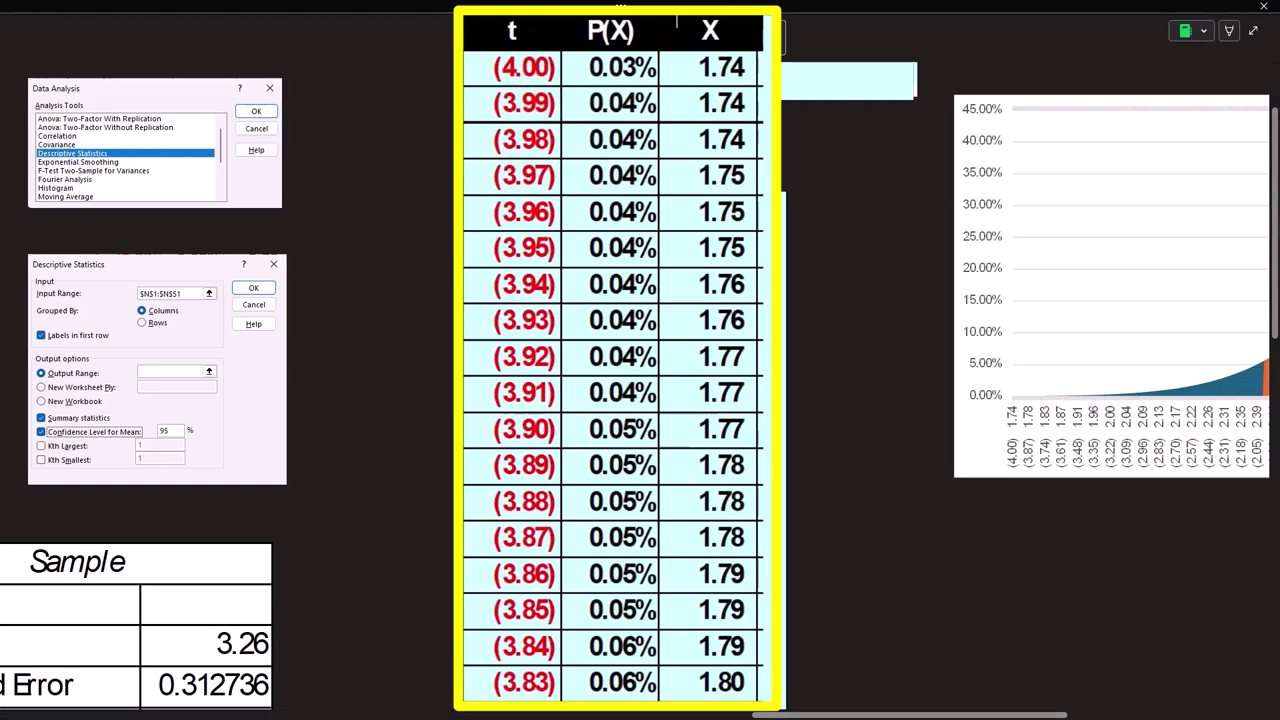
- Switch to Calculator and compute the standard error 0.3354 times 4, minus the sample mean 3.08
left_click_drag(1278, 530, 1041, 226)
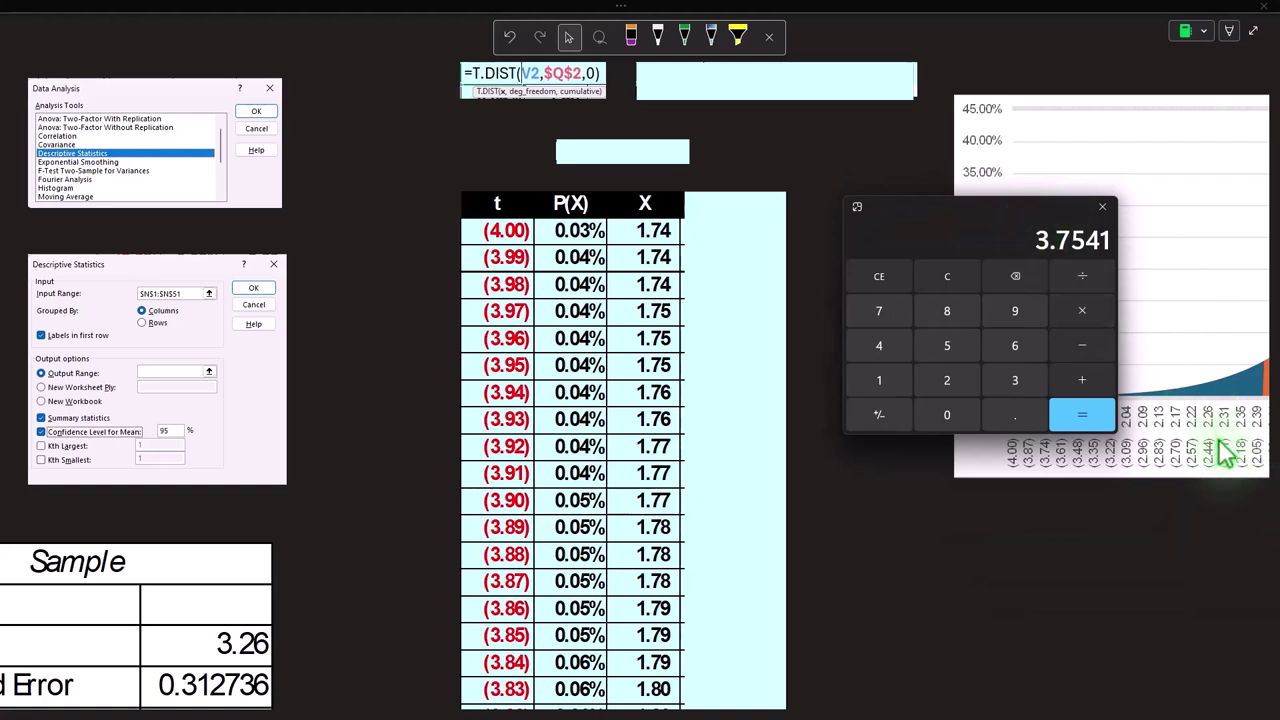
left_click(910, 646)
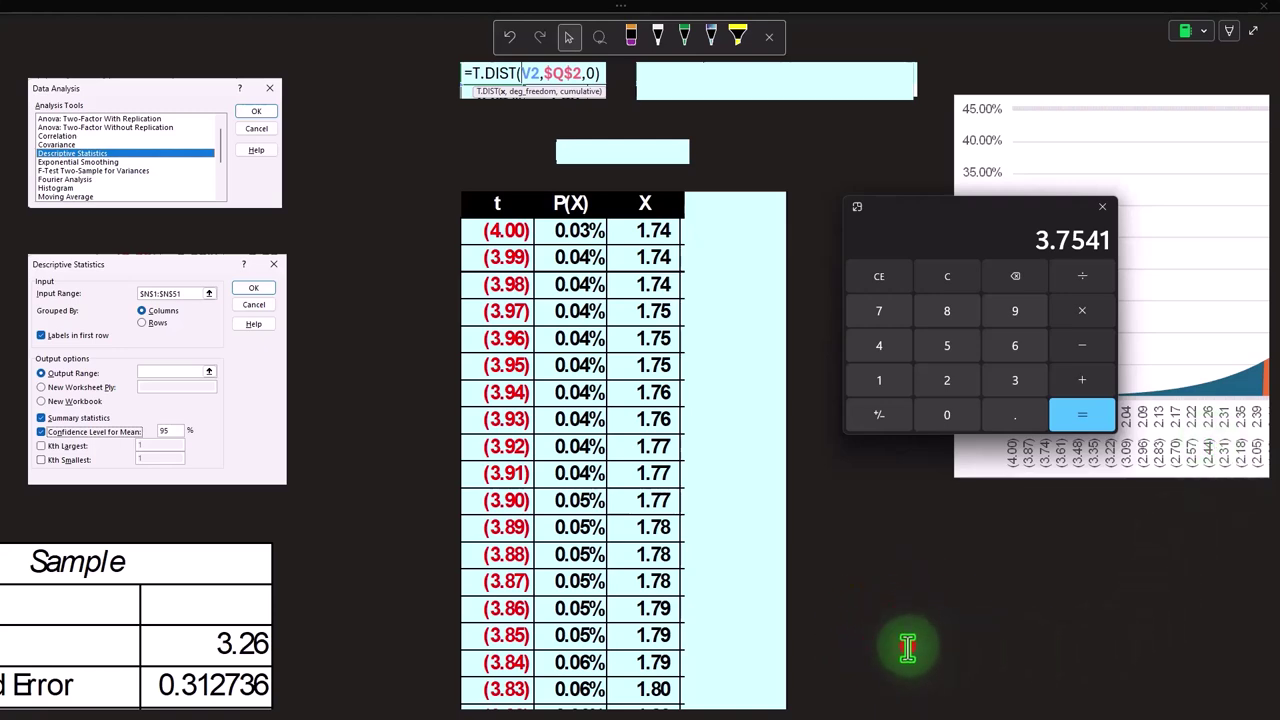
left_click_drag(760, 708, 530, 706)
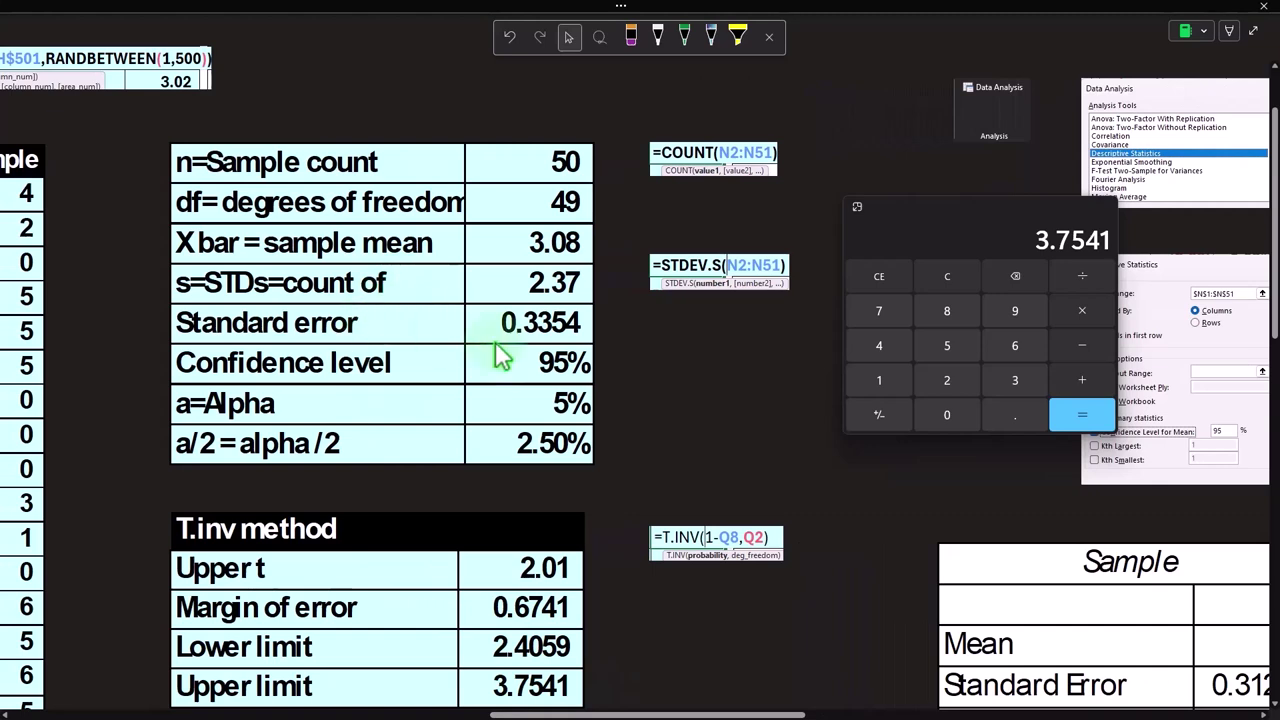
left_click(948, 277)
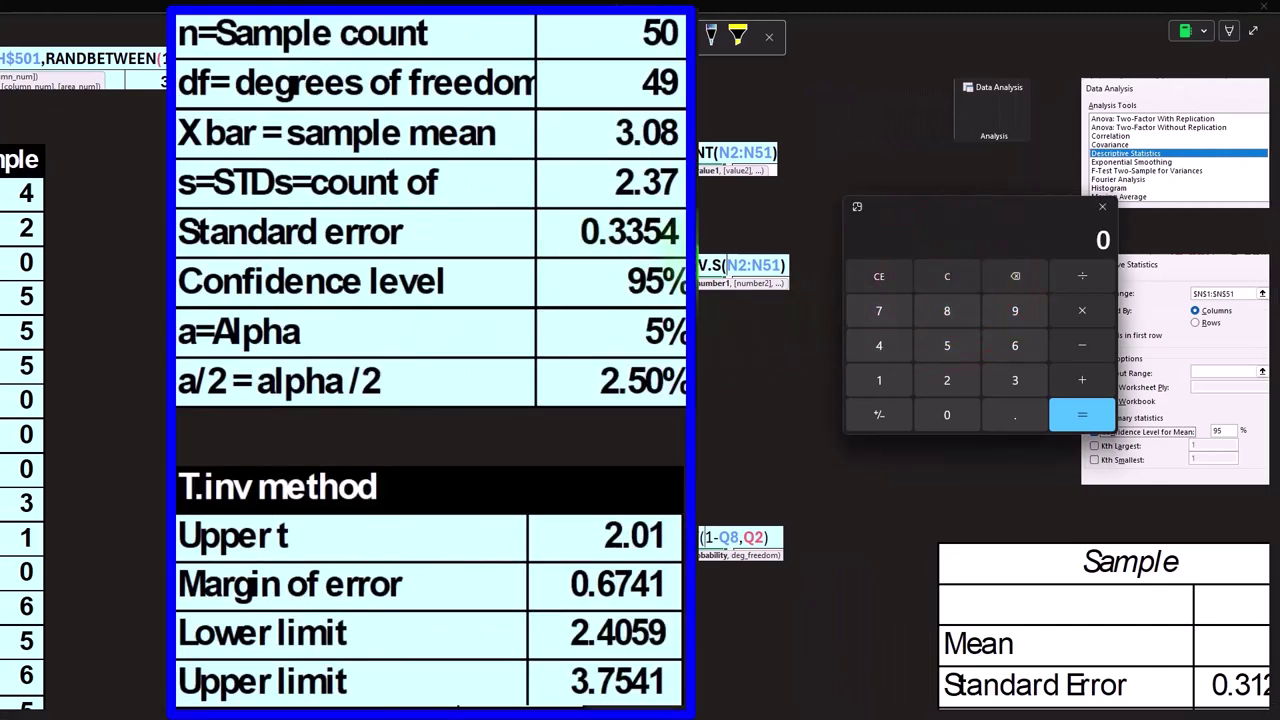
type(".3354")
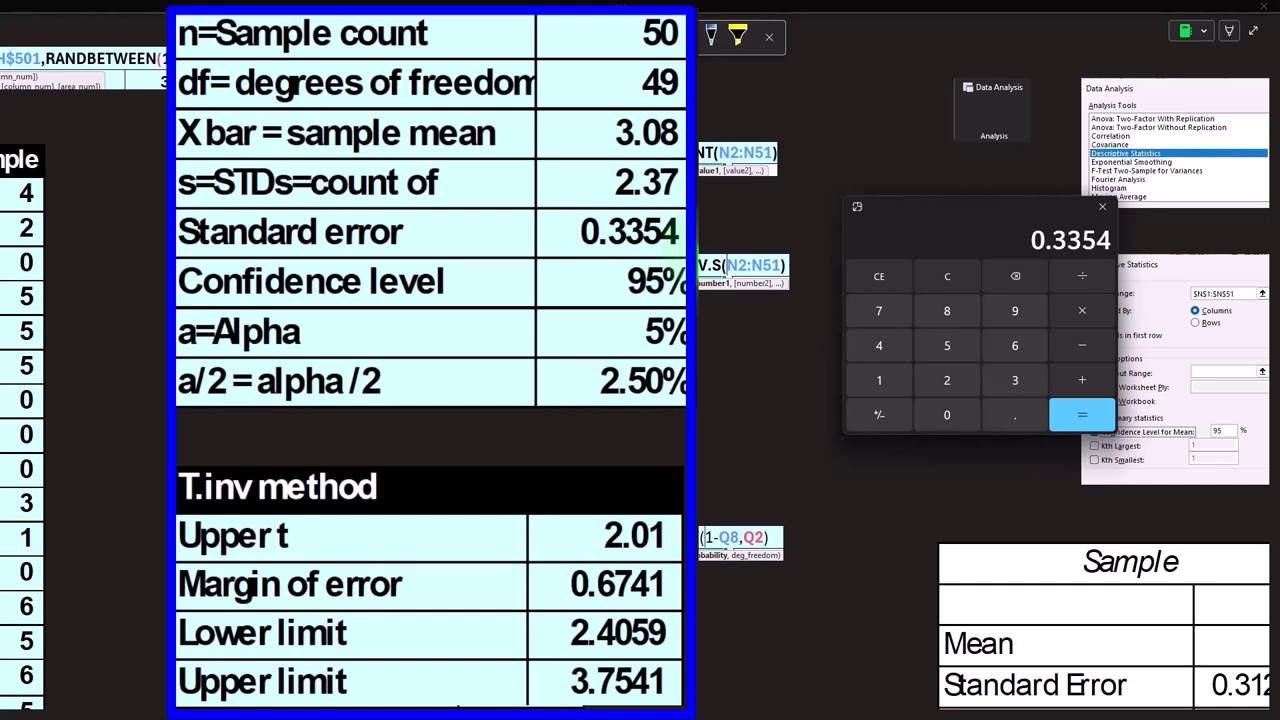
type("4")
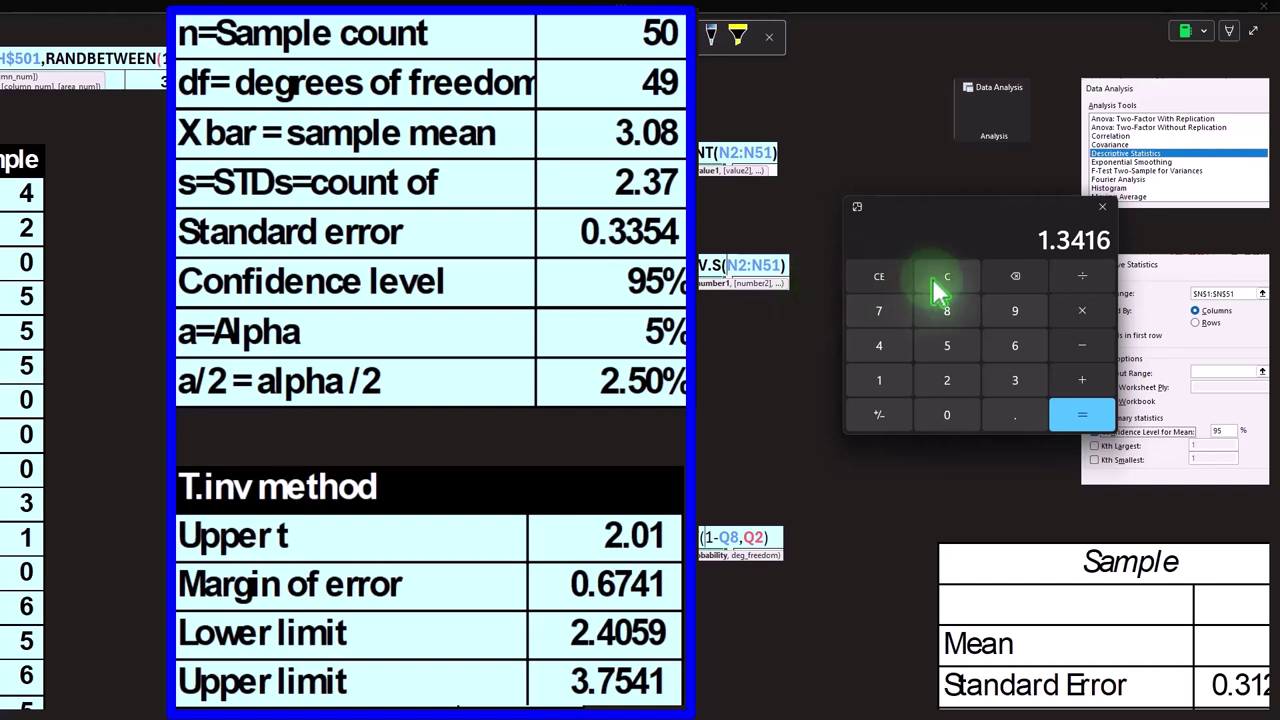
left_click(1098, 354)
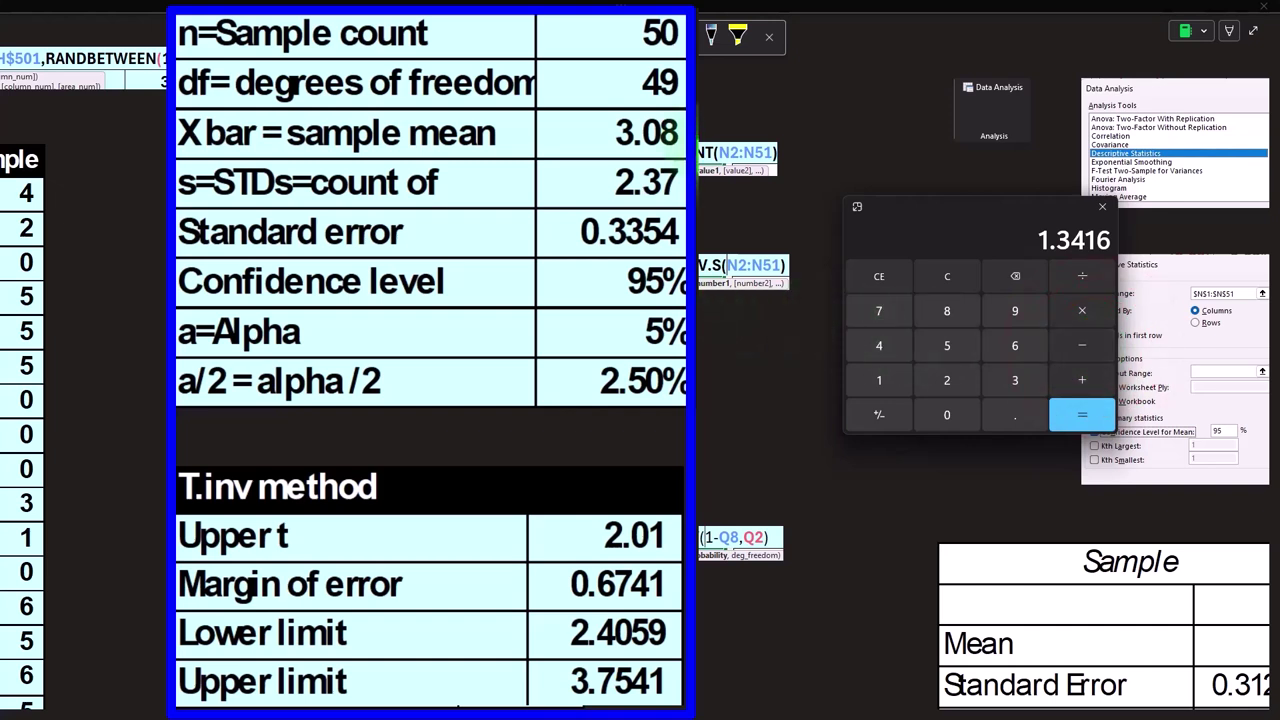
type("30")
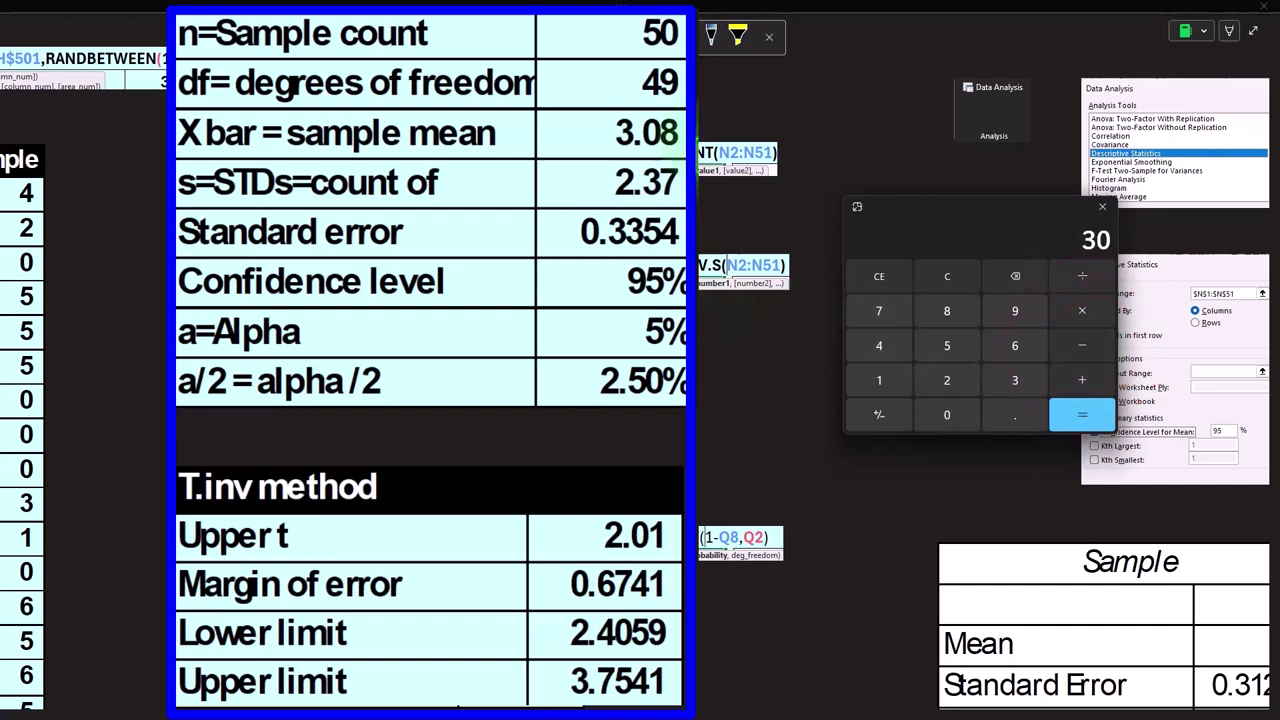
type(".08")
key("Return")
left_click(746, 455)
left_click(729, 460)
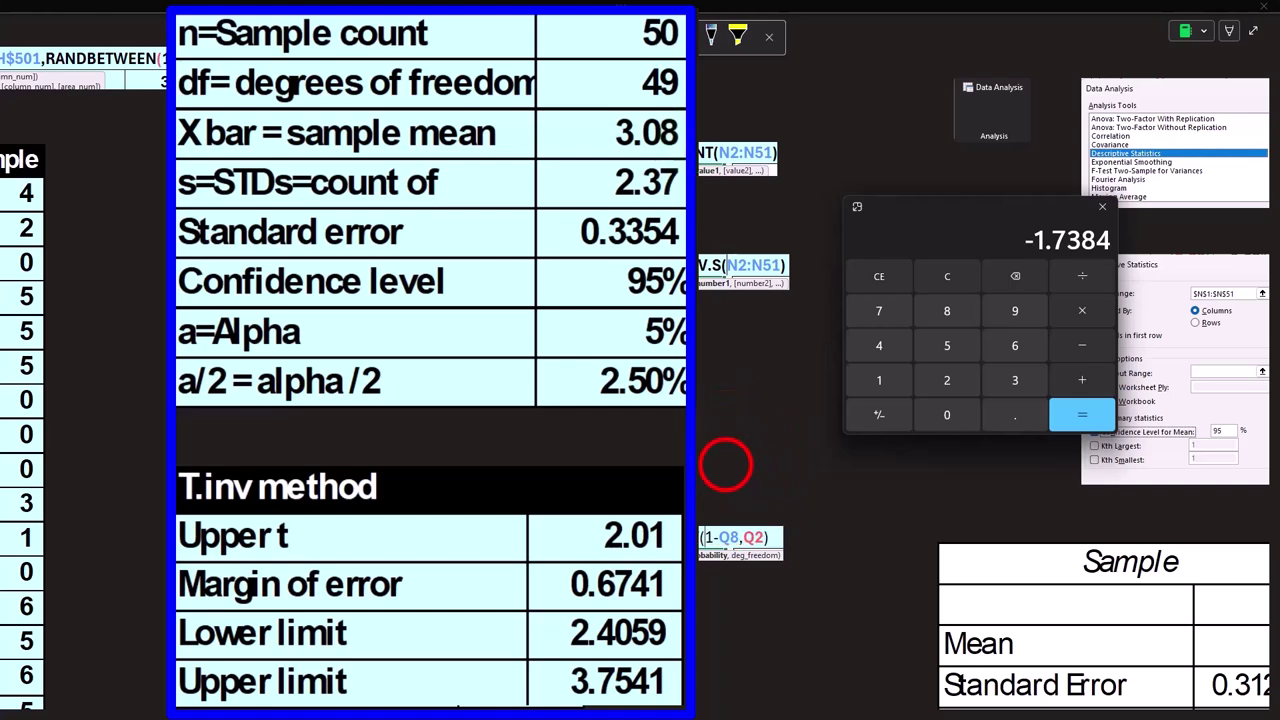
- Remove the cover over the =$Q$3+V2*$Q$5 formula above the distribution table, and close Calculator
left_click(610, 700)
left_click_drag(640, 714, 915, 714)
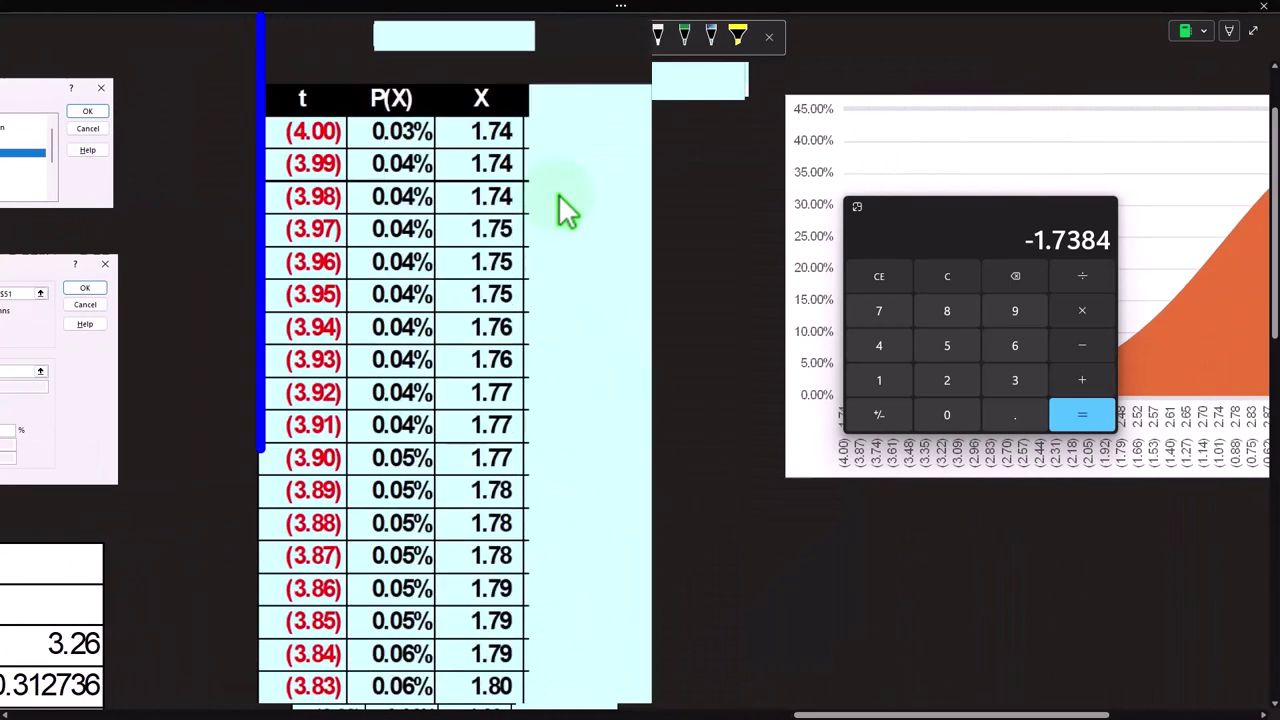
left_click(452, 36)
double_click(452, 36)
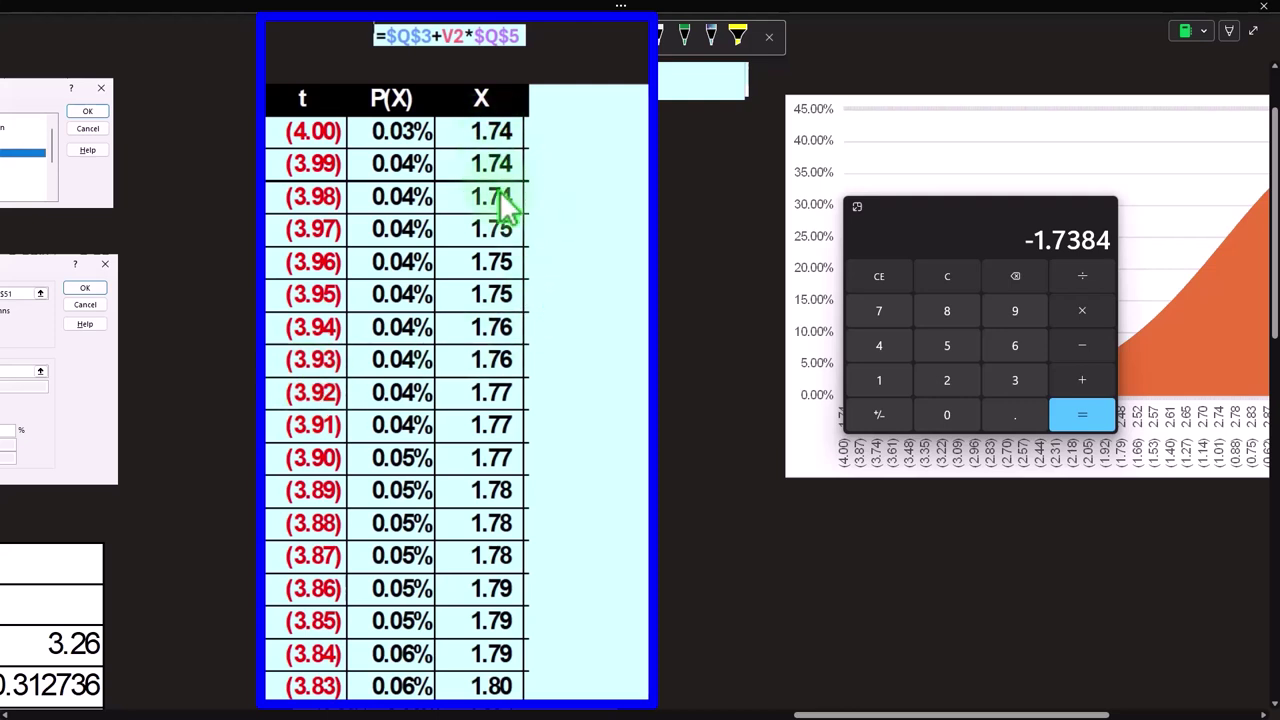
left_click(941, 205)
key("alt+F4")
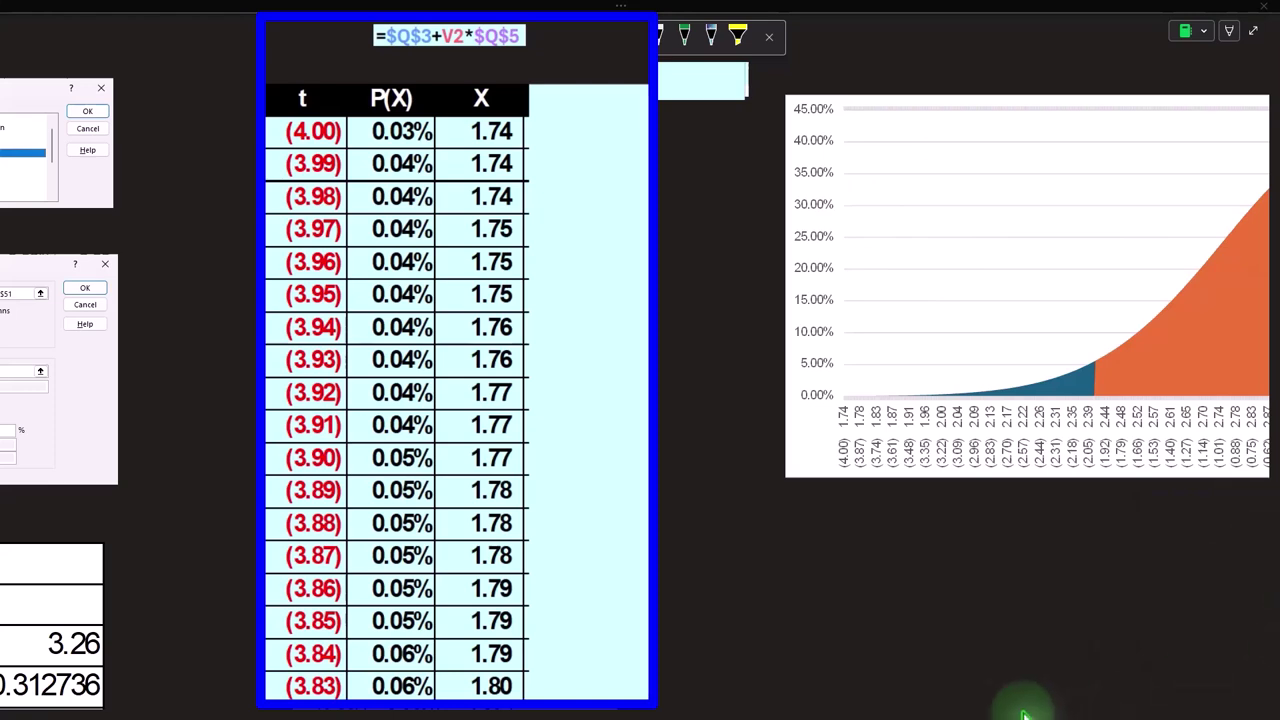
- Remove the cover over the 2.41<x<3.75 column and relate its bounds to the lower and upper limits of the T.inv method
left_click(574, 175)
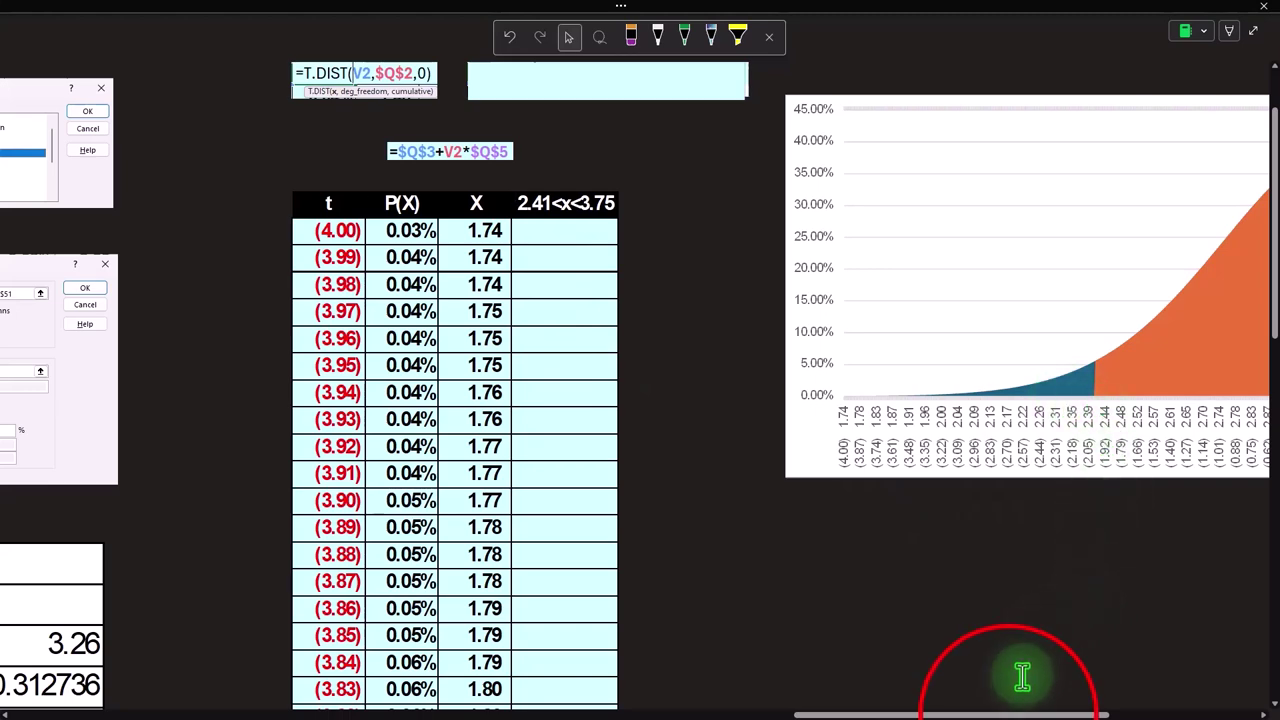
left_click_drag(1010, 714, 712, 714)
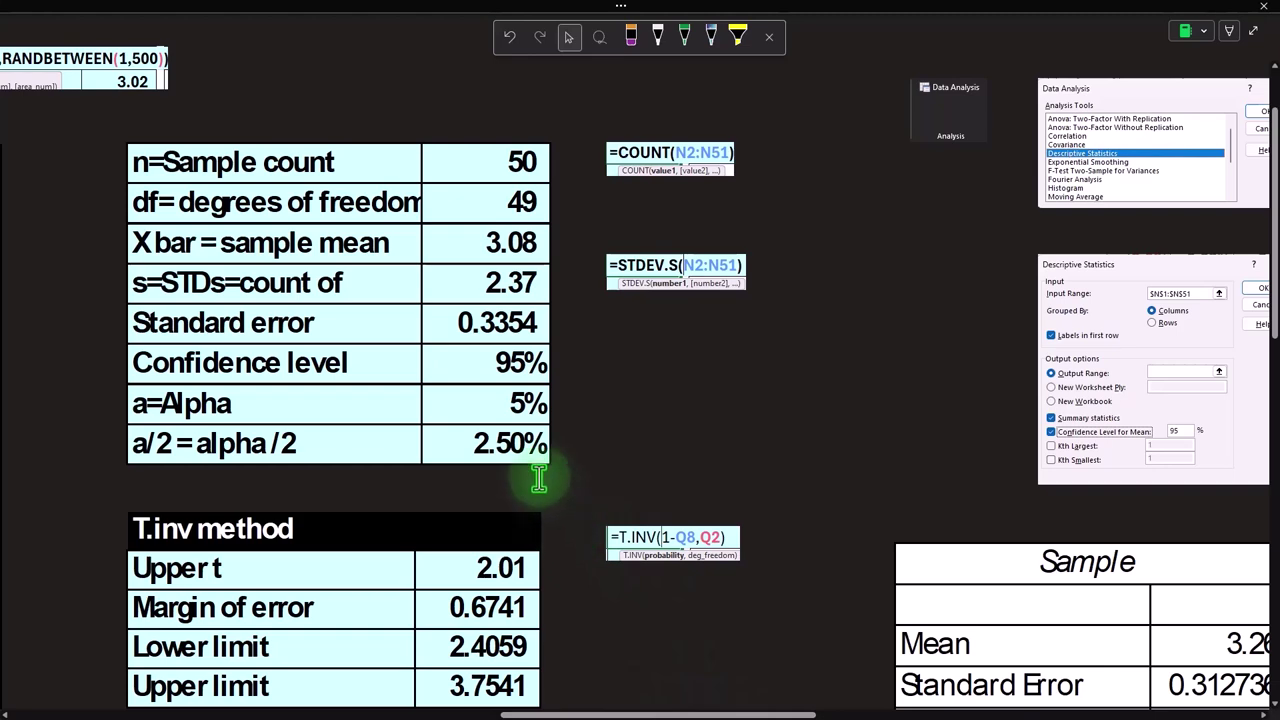
scroll(513, 440, "down", 2)
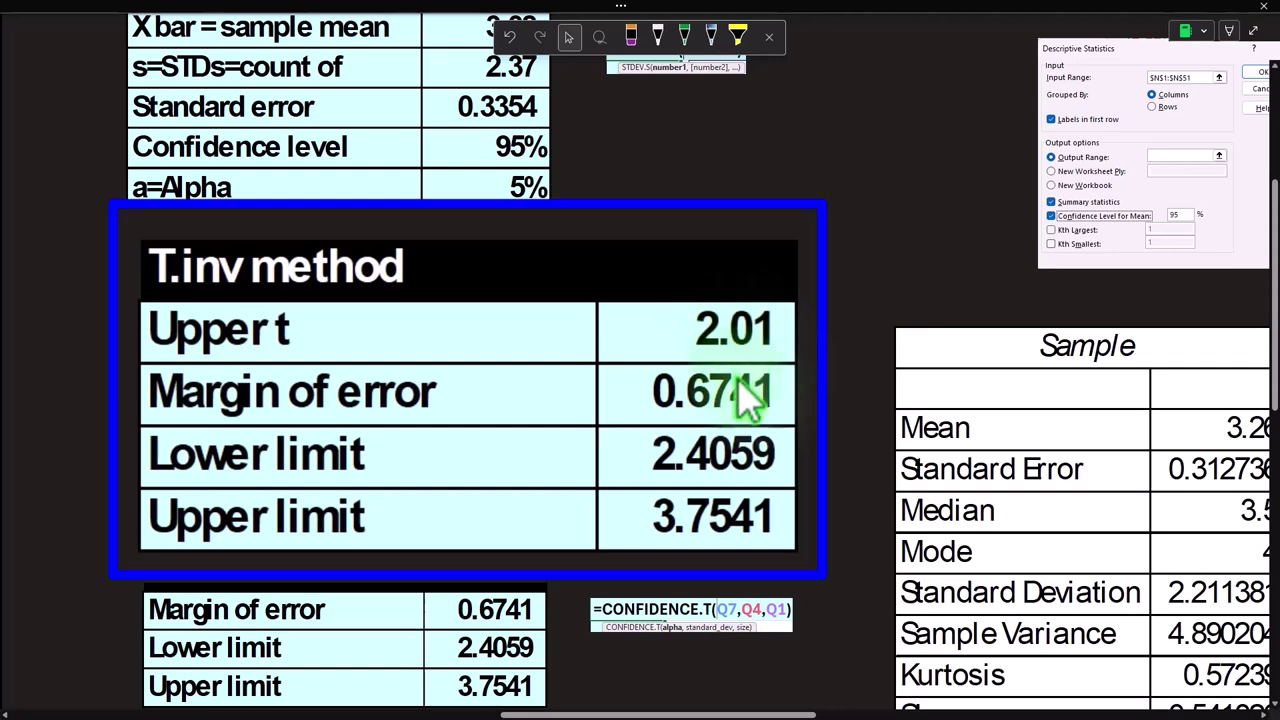
scroll(577, 404, "down", 1)
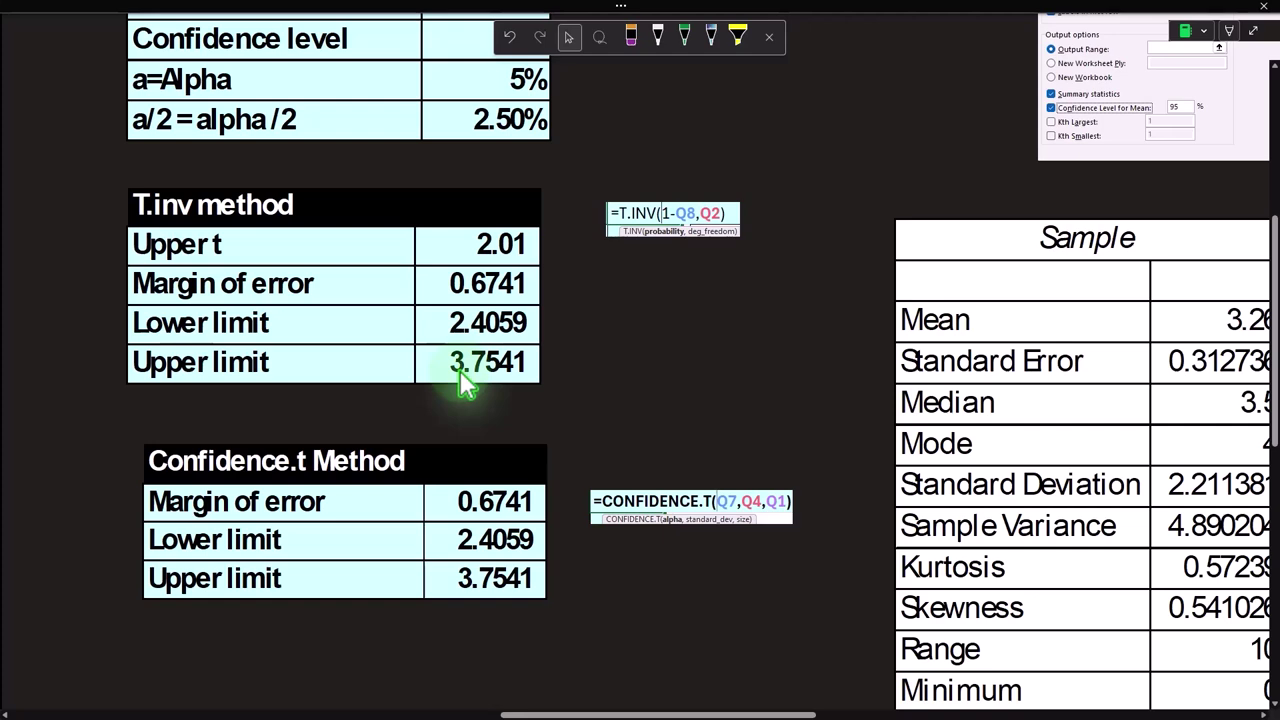
left_click_drag(651, 714, 945, 714)
scroll(1086, 457, "up", 3)
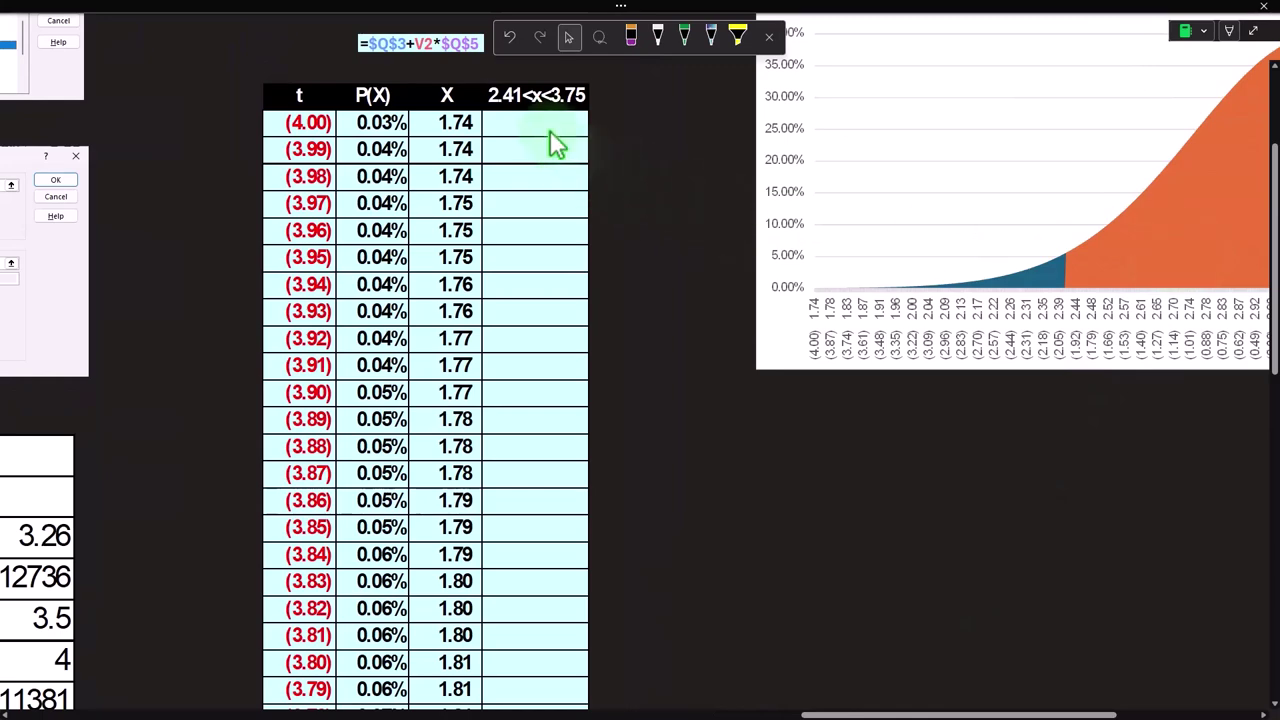
- Remove the cover over the IF(AND) formula above the distribution table and relate its criteria to the T.inv lower and upper limits
left_click(592, 95)
left_click(533, 185)
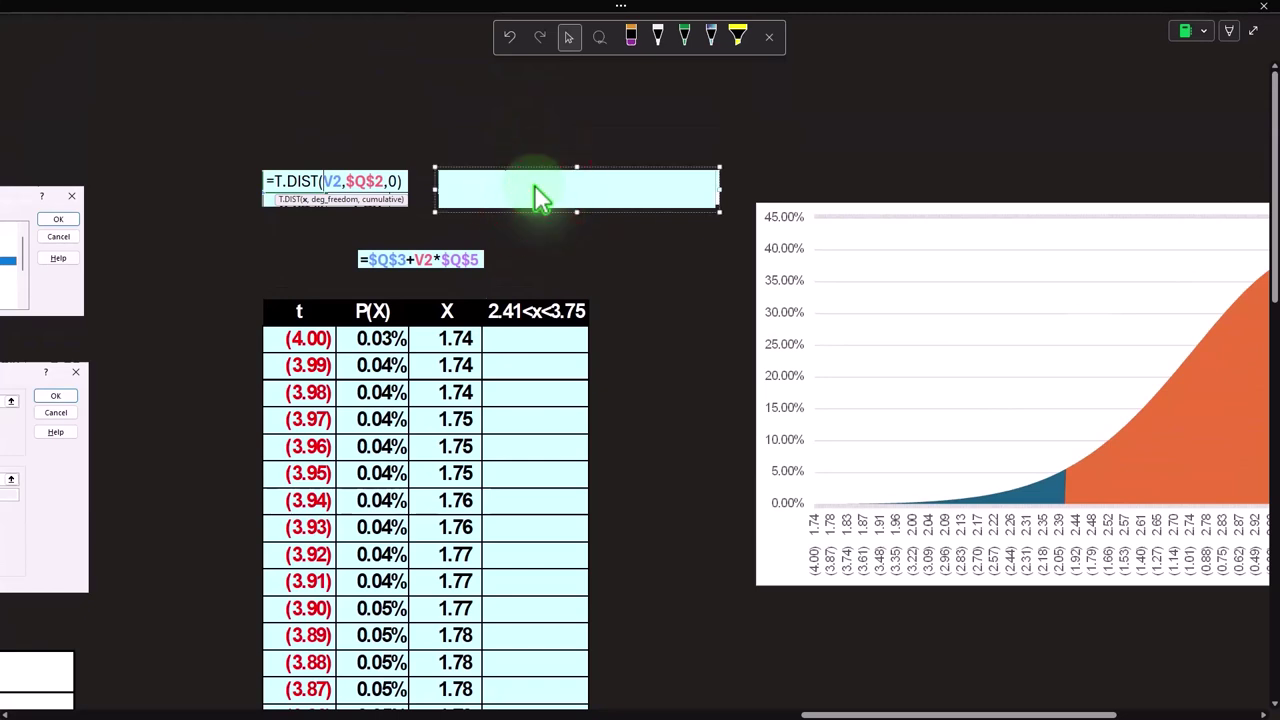
key("ctrl+v")
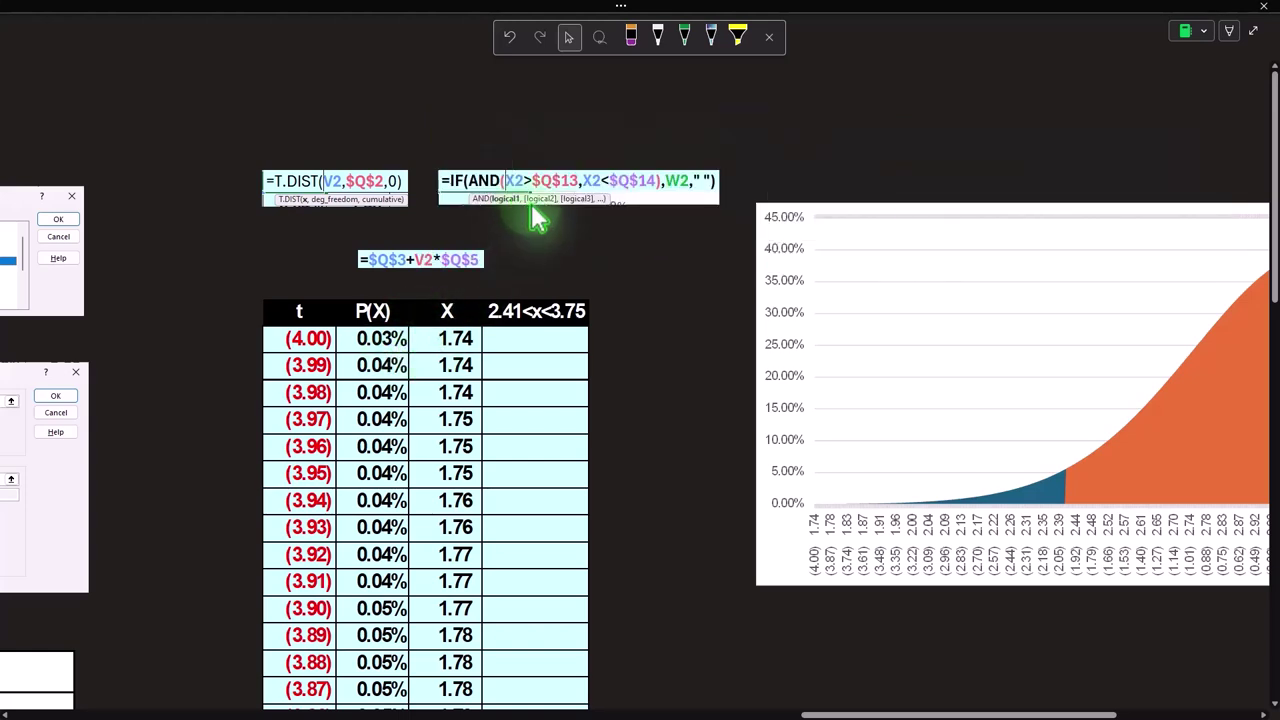
left_click_drag(855, 712, 560, 711)
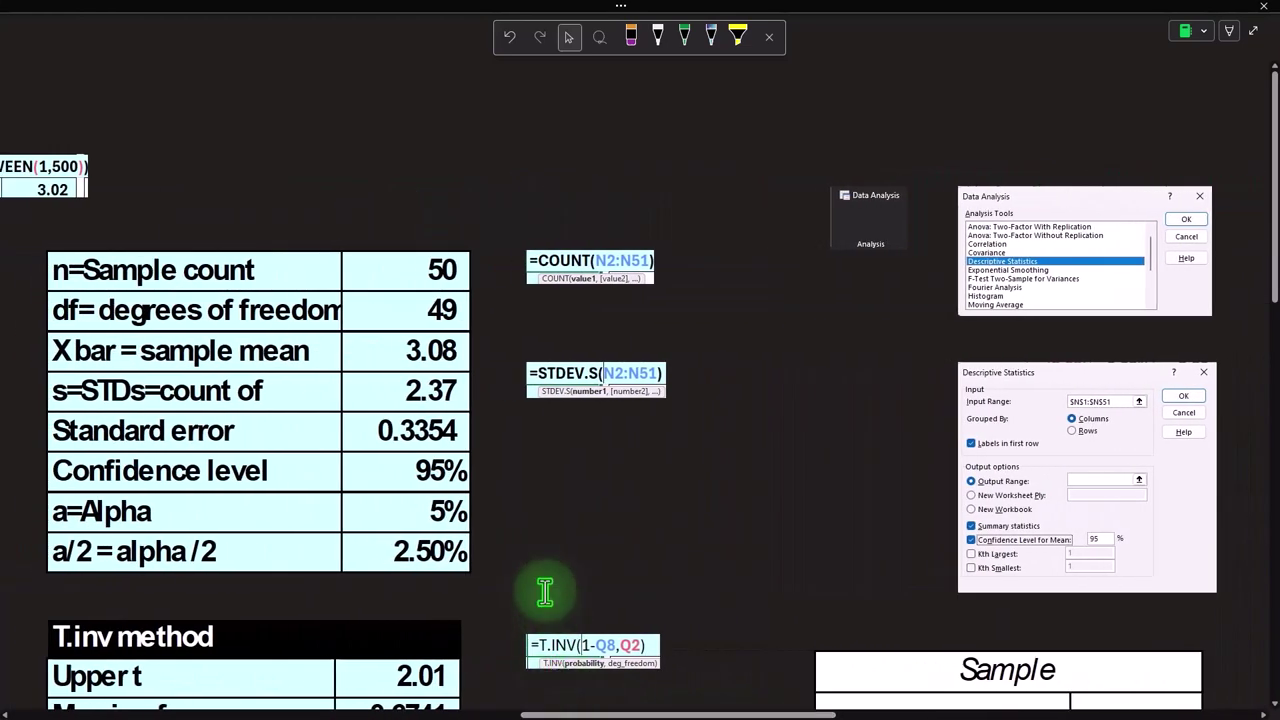
scroll(534, 589, "down", 3)
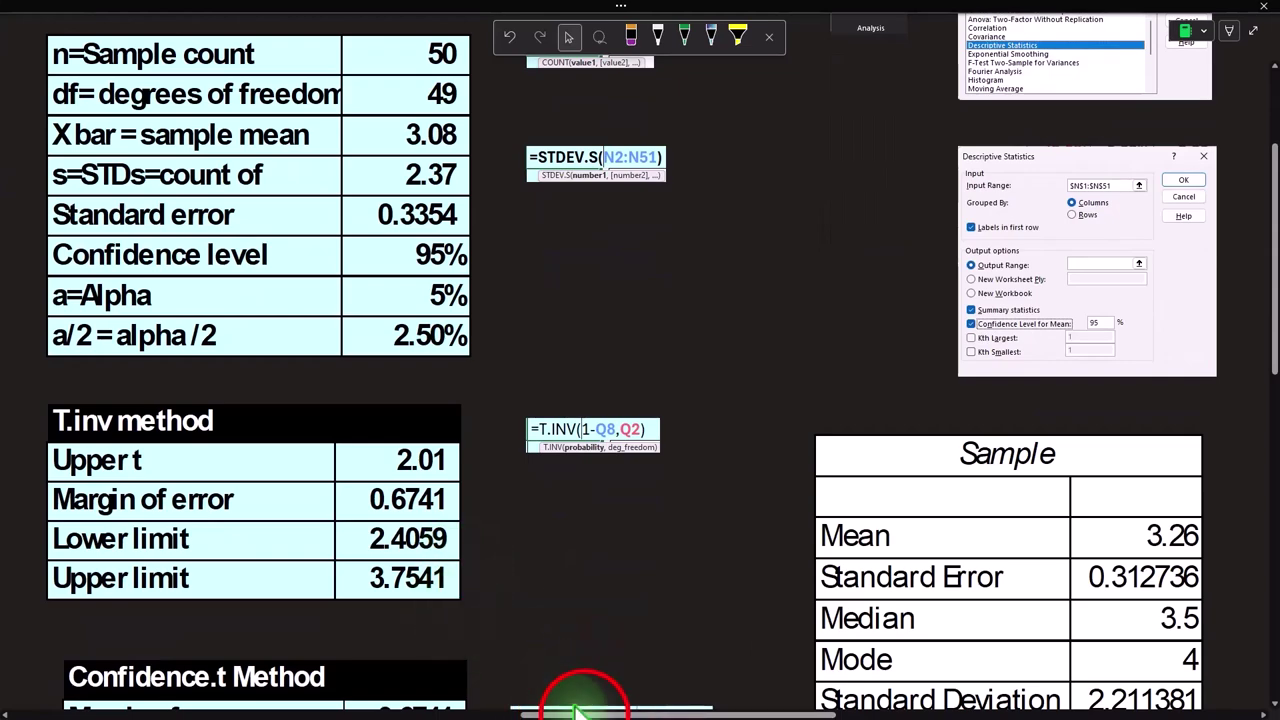
left_click_drag(586, 710, 830, 714)
scroll(855, 580, "up", 3)
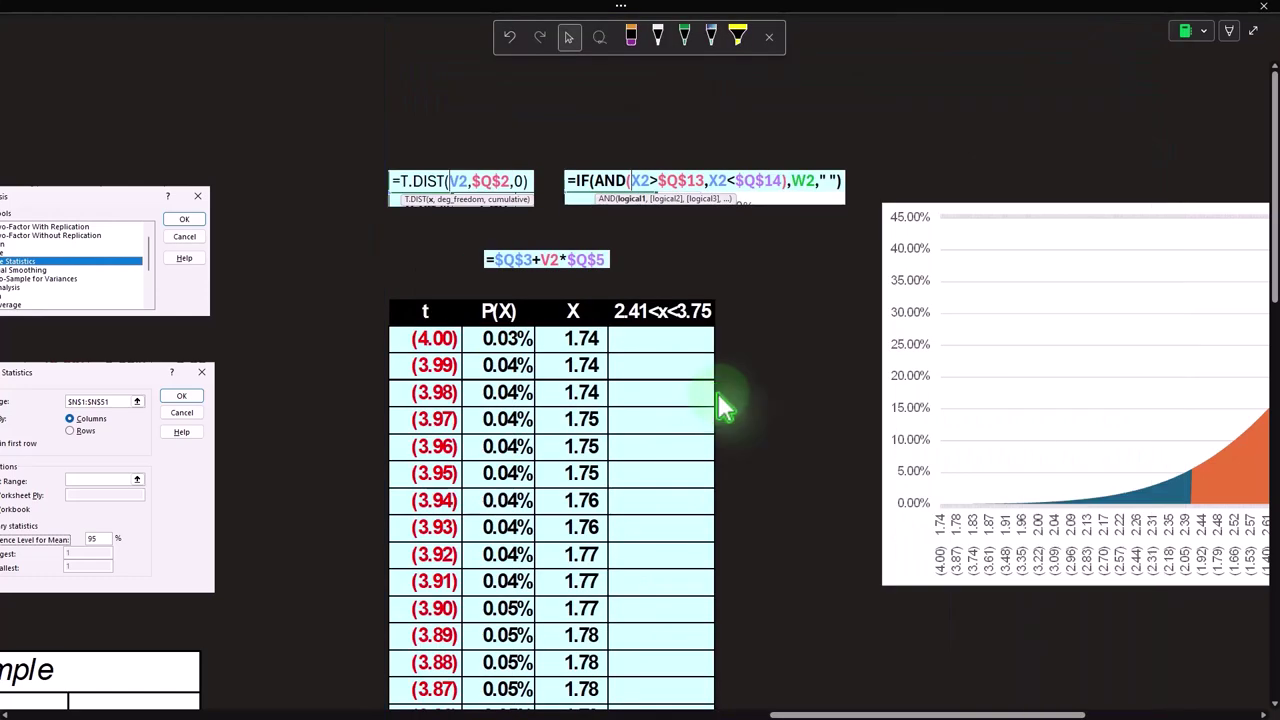
- Read through the distribution table to its last row, and examine how its 2.41<x<3.75 range corresponds to the middle area of the curve chart
scroll(718, 405, "down", 20)
scroll(695, 313, "up", 4)
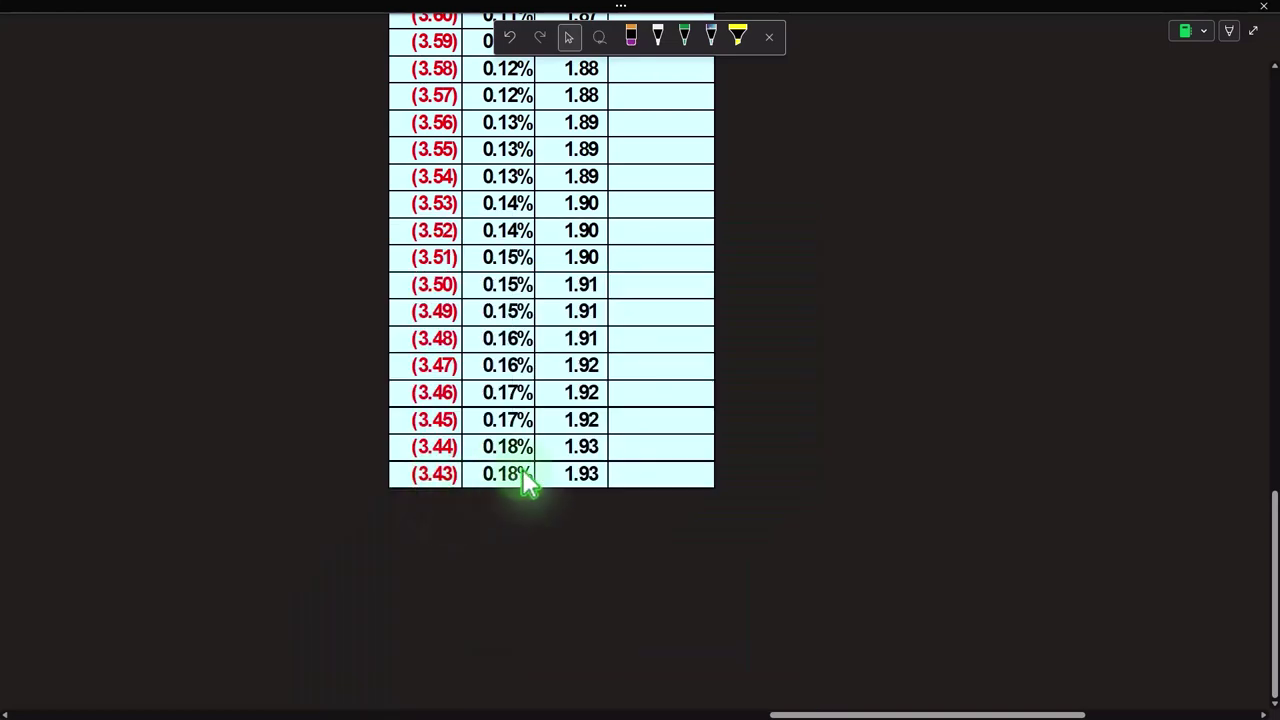
scroll(773, 551, "up", 2)
scroll(775, 545, "up", 20)
left_click_drag(940, 714, 1100, 705)
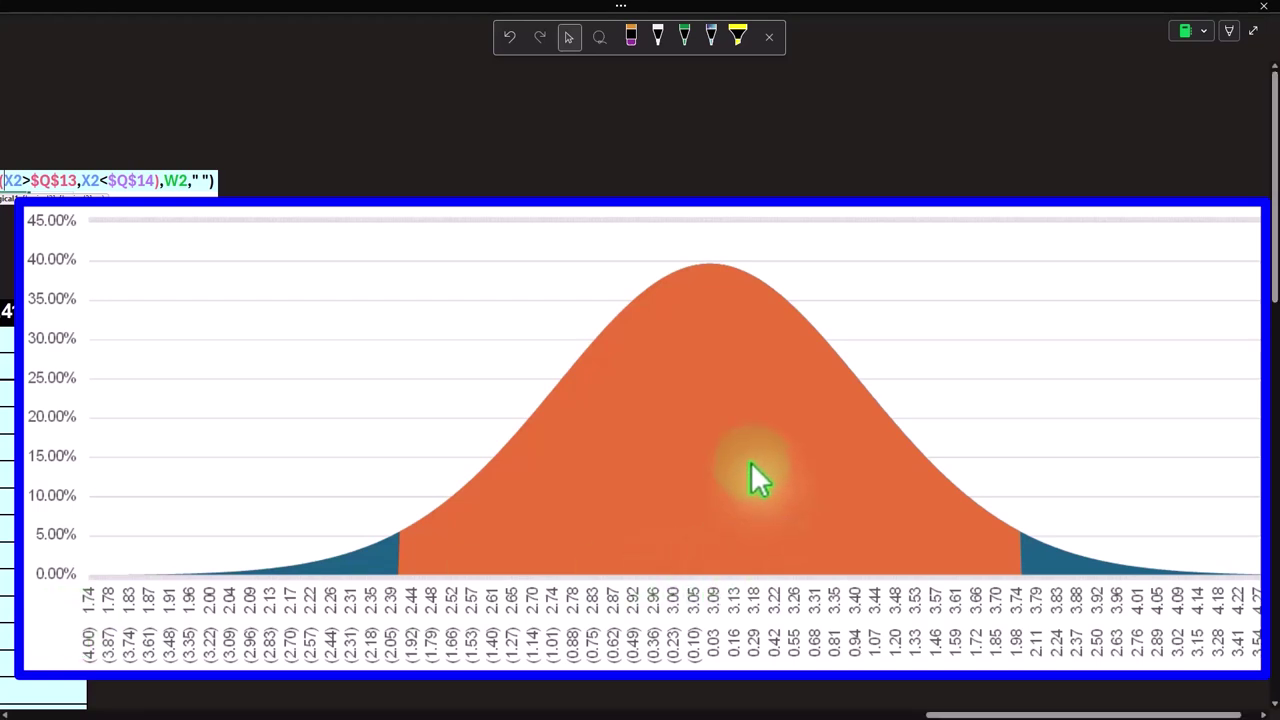
left_click(712, 568)
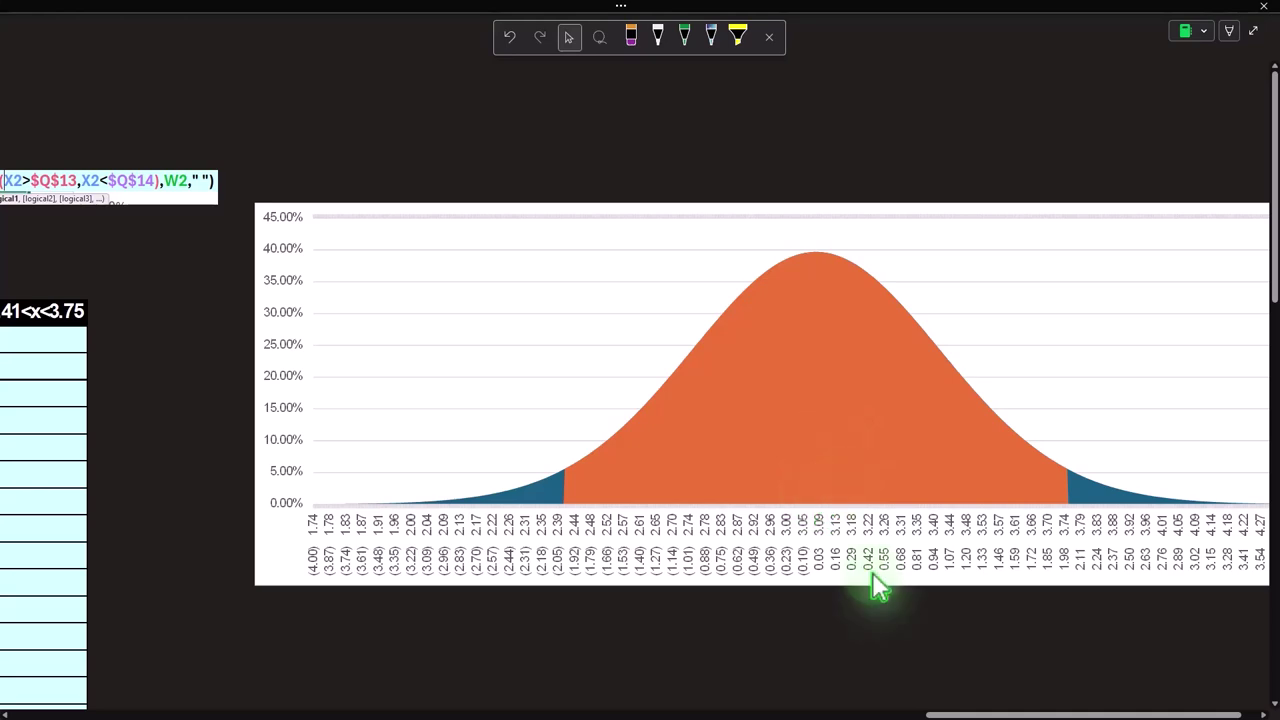
- Check the sample mean in the sample statistics table and relate it to the centre of the curve chart
left_click(950, 712)
left_click_drag(950, 712, 546, 714)
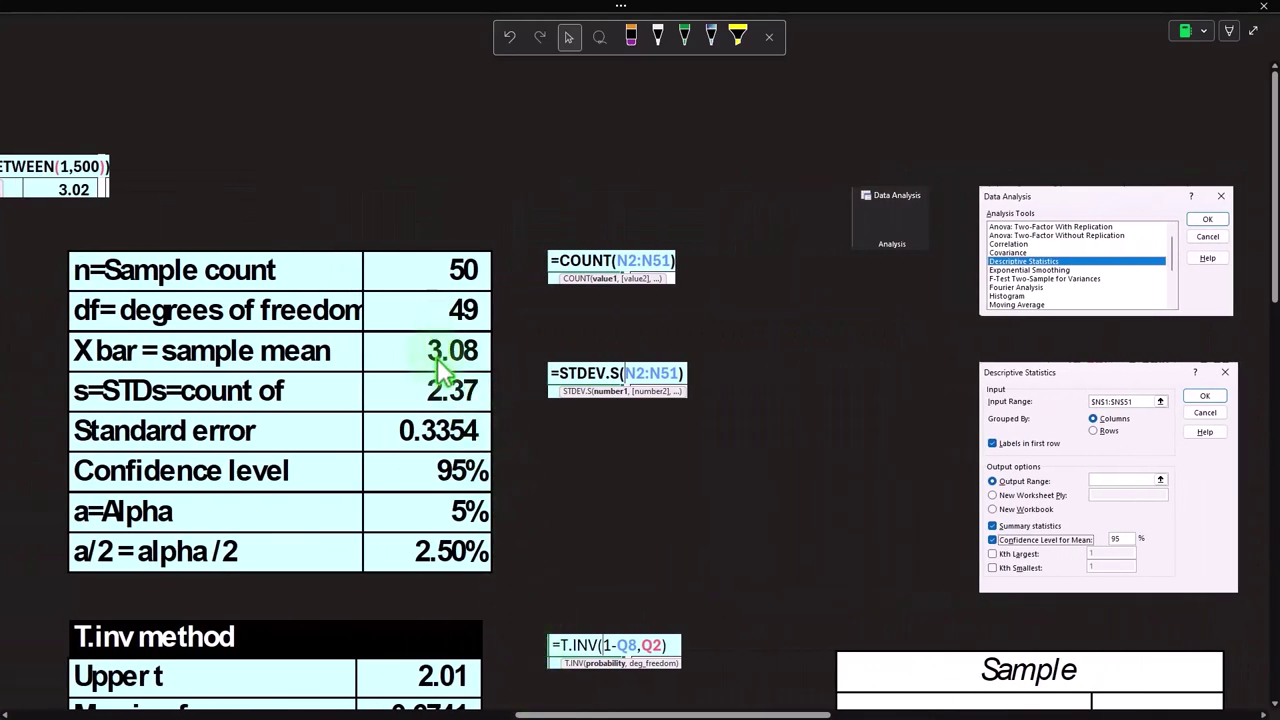
left_click(680, 712)
left_click_drag(678, 712, 1060, 551)
left_click(1080, 712)
left_click_drag(1080, 712, 1155, 712)
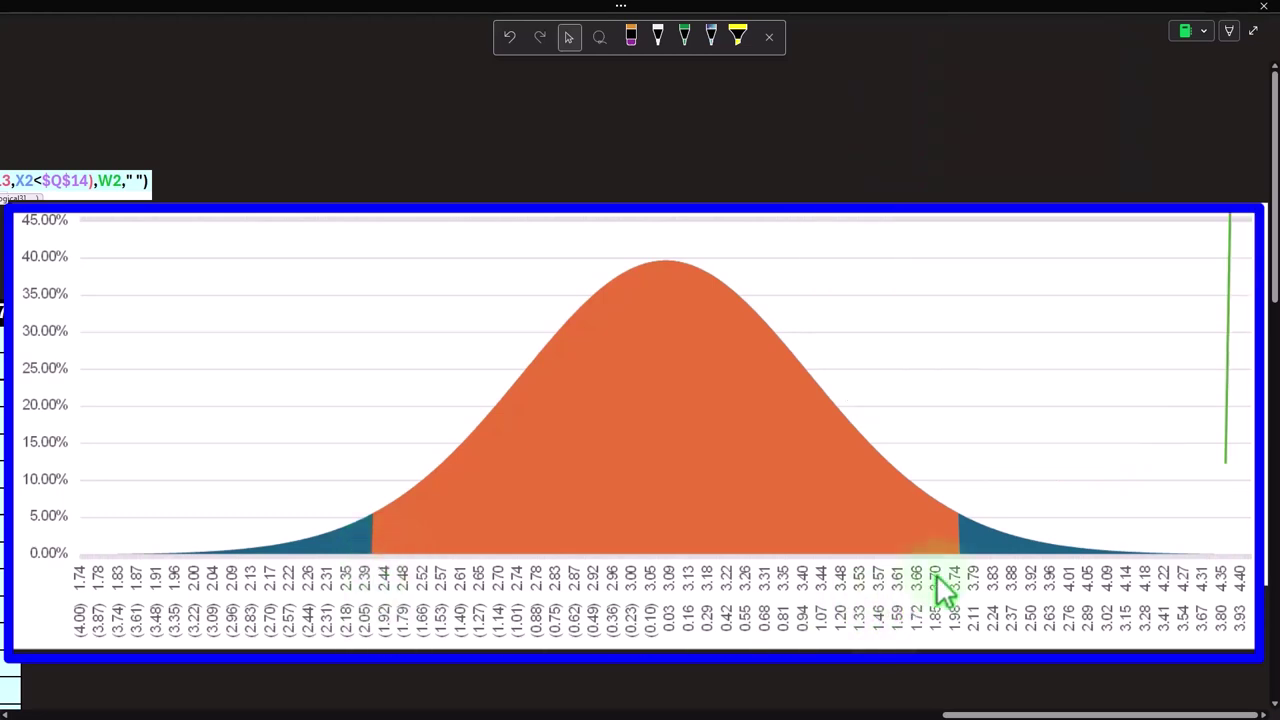
- Compare the T.inv method's lower and upper limits with the boundaries of the orange middle area on the curve chart
left_click(1006, 643)
left_click_drag(1009, 713, 571, 713)
scroll(535, 612, "down", 2)
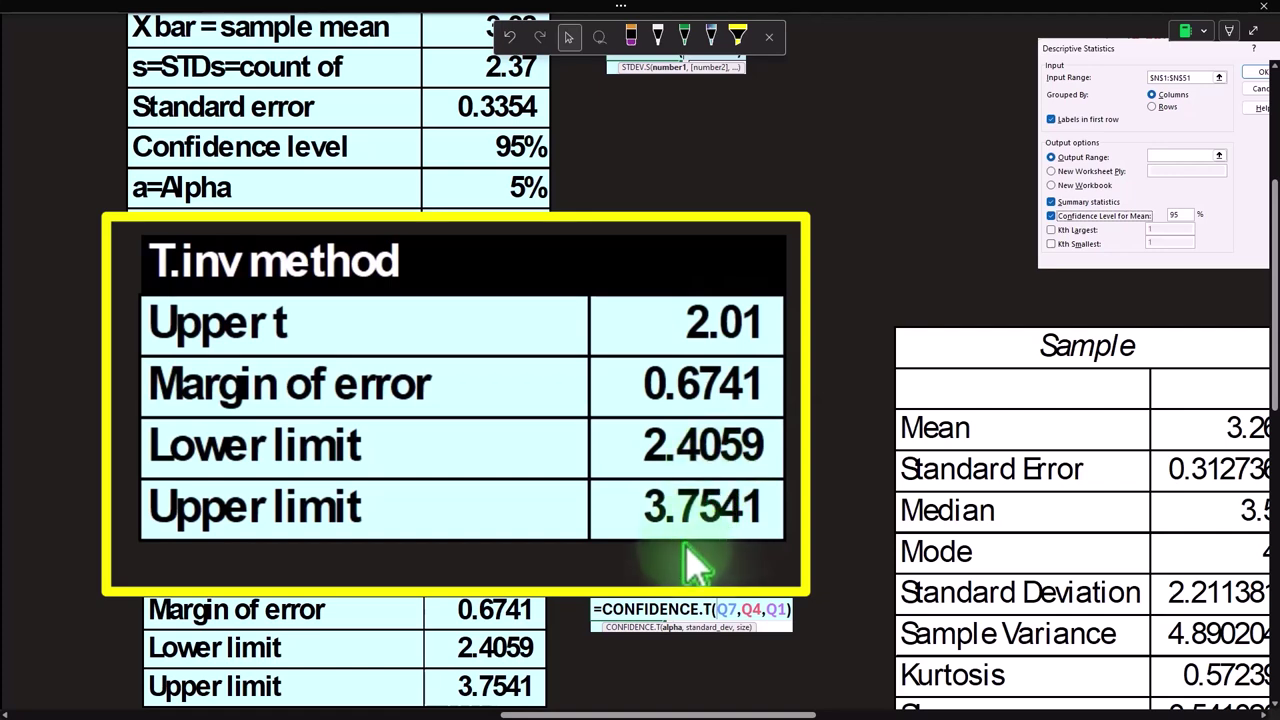
left_click_drag(695, 712, 1017, 702)
scroll(760, 510, "up", 3)
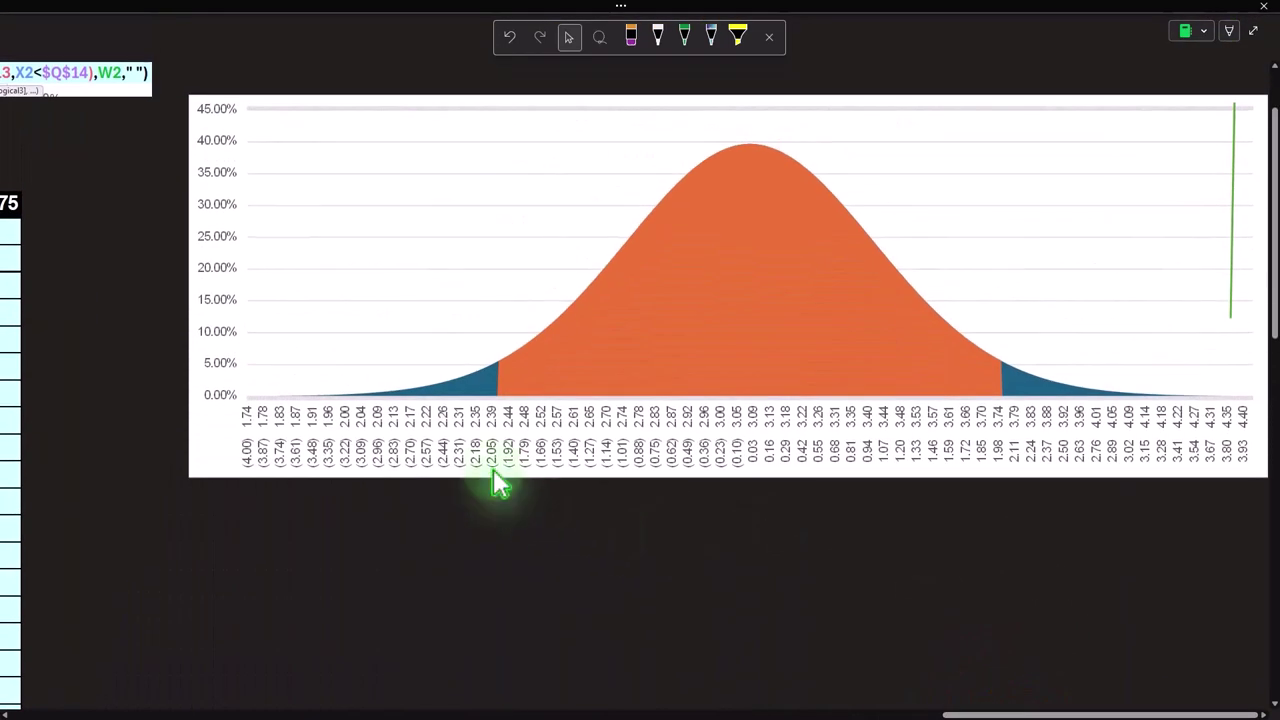
left_click(503, 380)
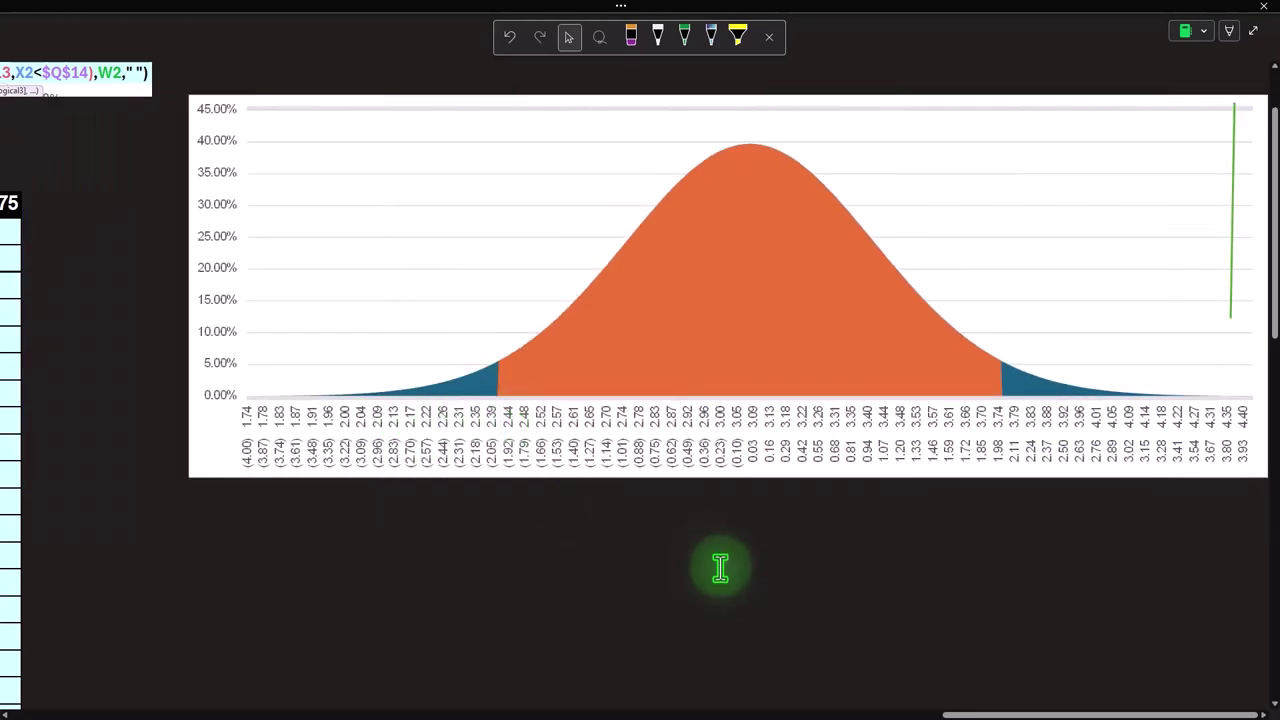
- Compare the T.inv method's lower and upper limits with the population mean in the red summary table
left_click_drag(1017, 712, 472, 700)
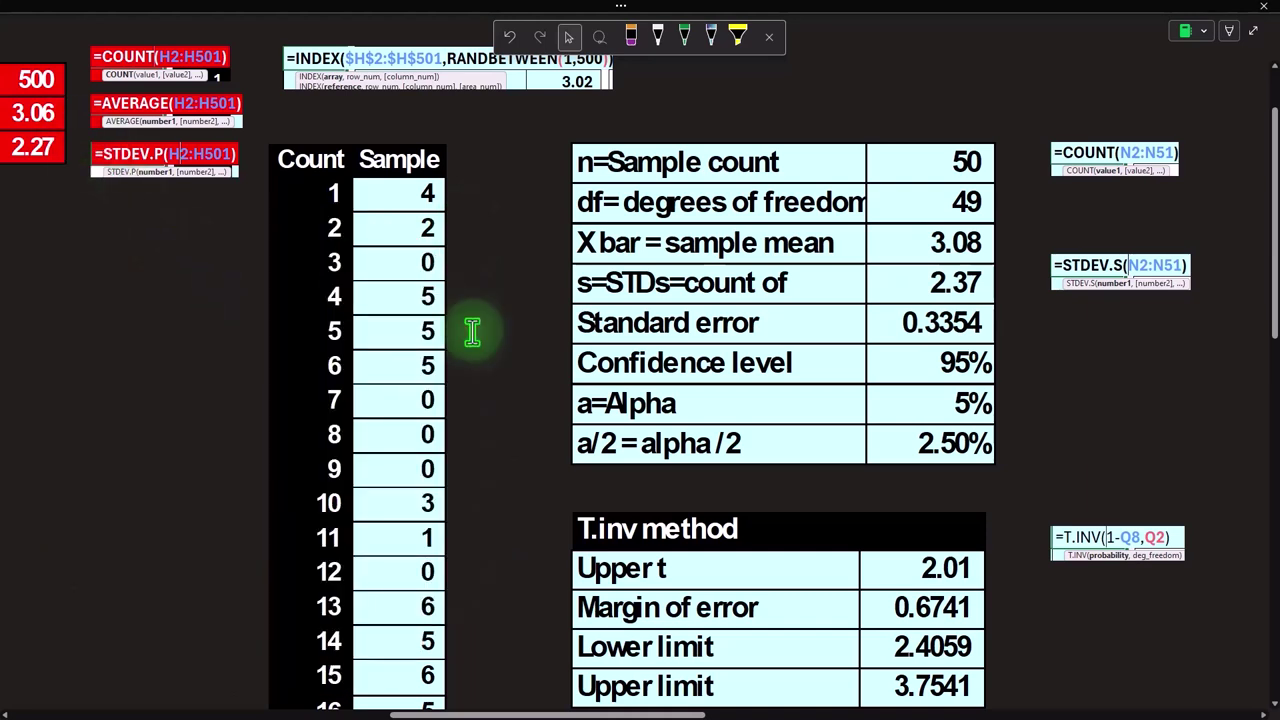
scroll(506, 351, "down", 2)
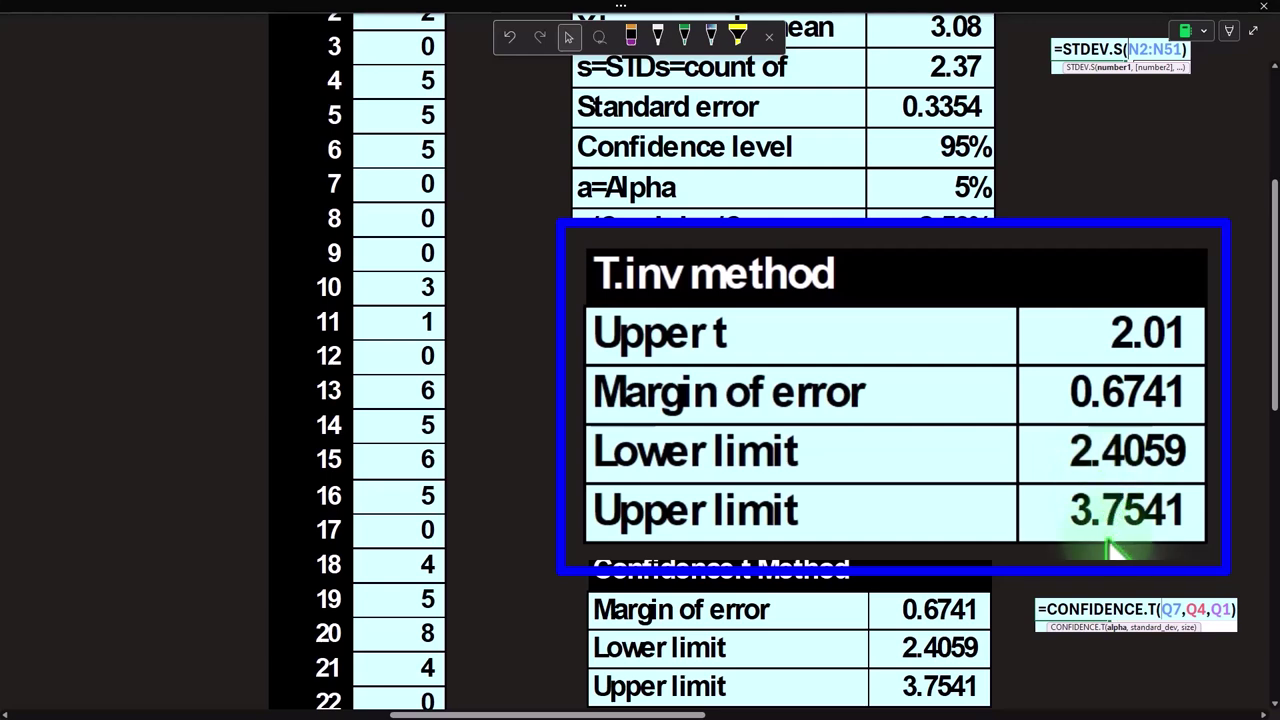
left_click_drag(640, 712, 530, 712)
scroll(466, 614, "up", 3)
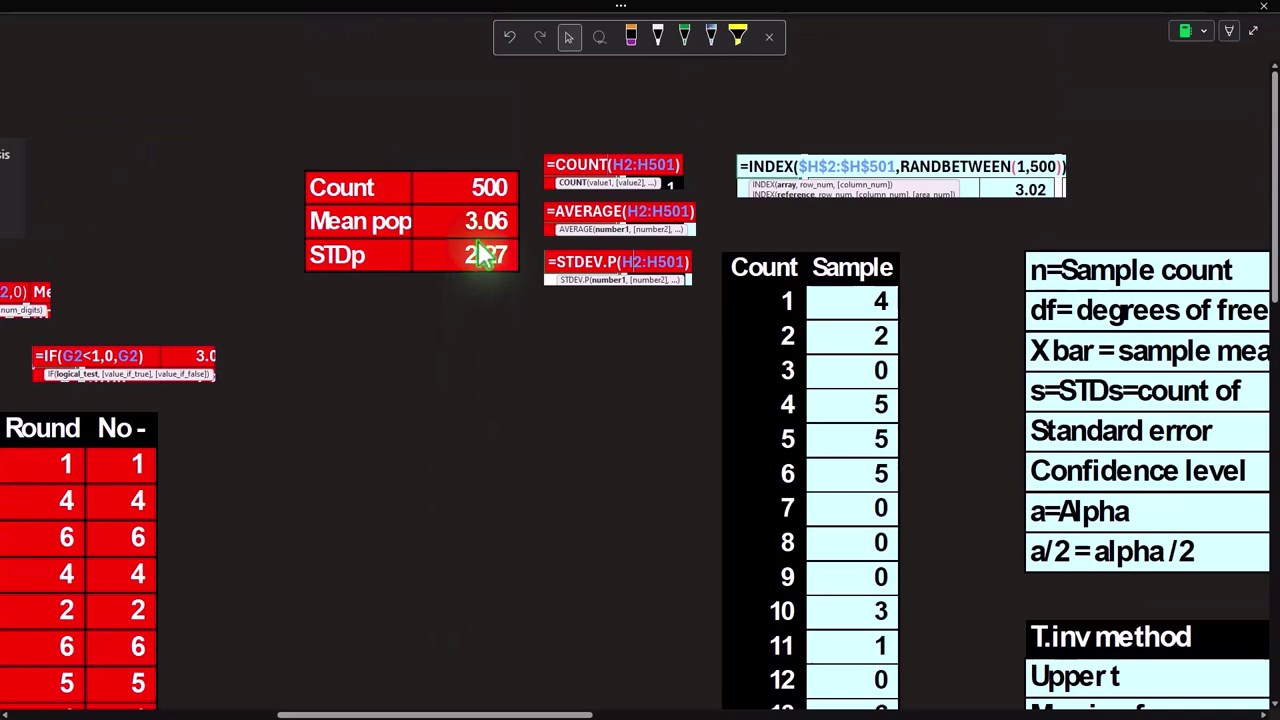
left_click_drag(529, 712, 634, 712)
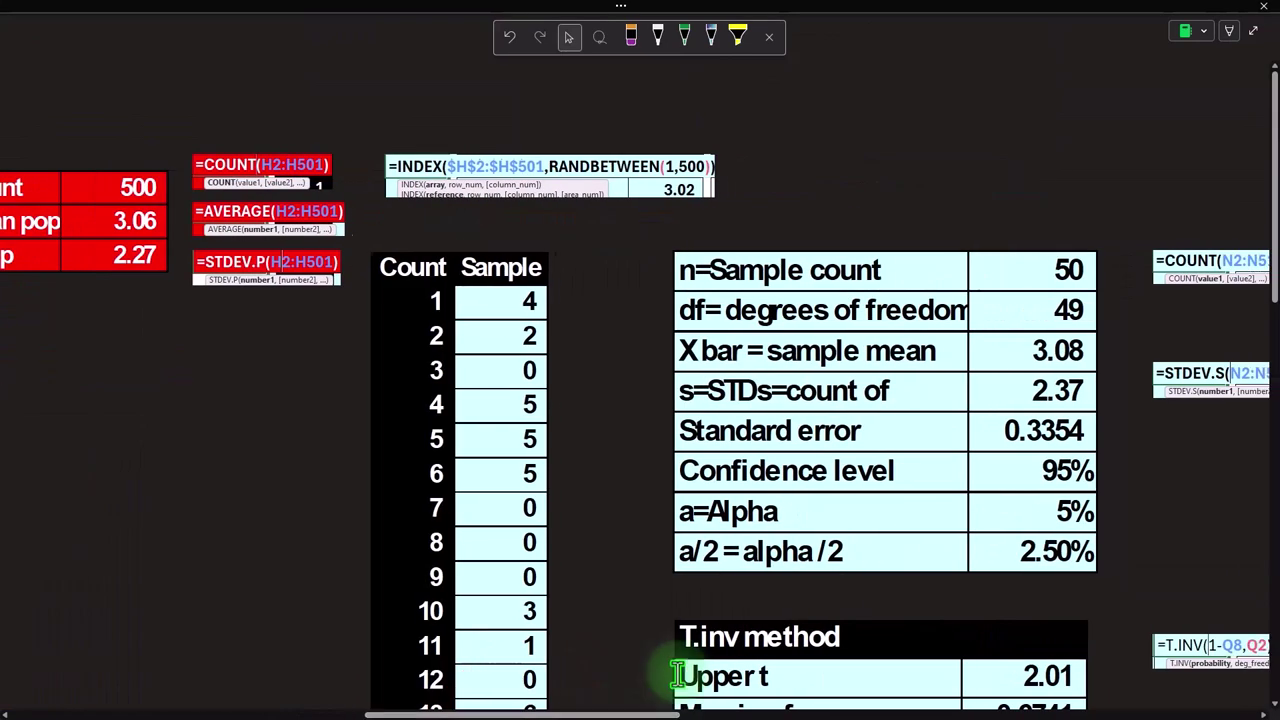
- Review the sample statistics and confidence level alongside the T.inv limits and the population summary values
scroll(837, 543, "down", 2)
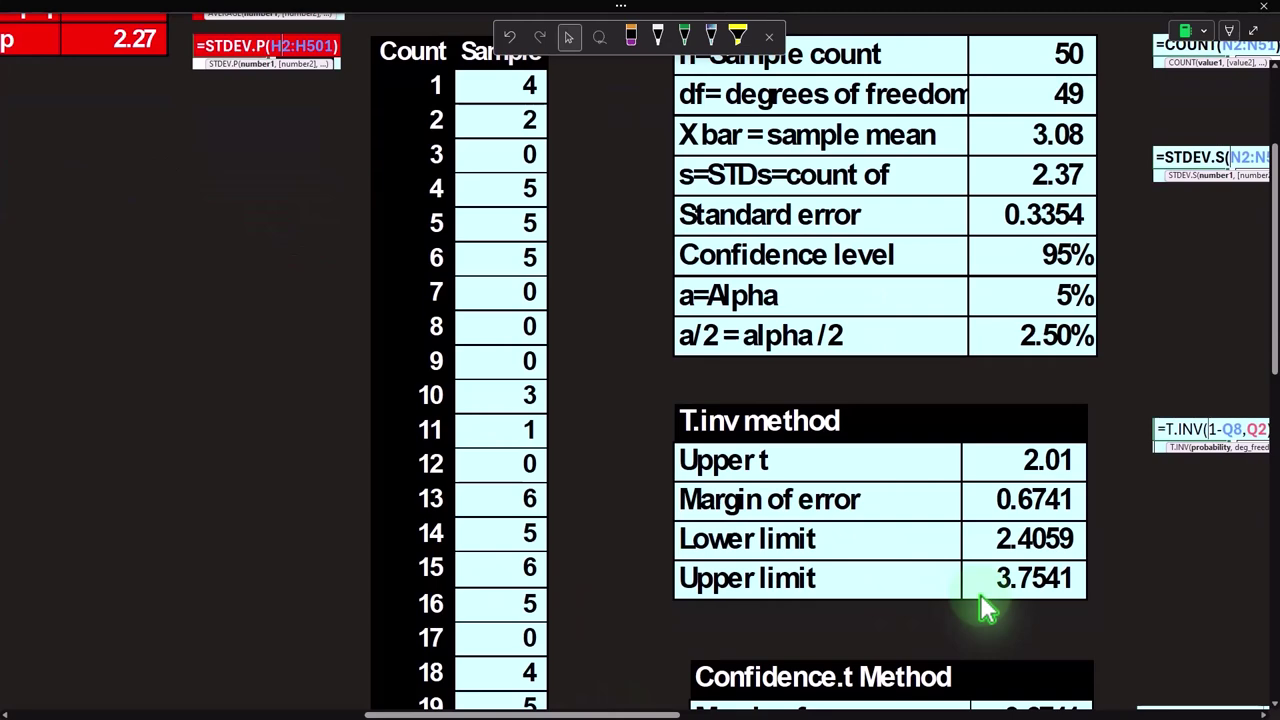
scroll(286, 537, "up", 2)
scroll(500, 530, "down", 2)
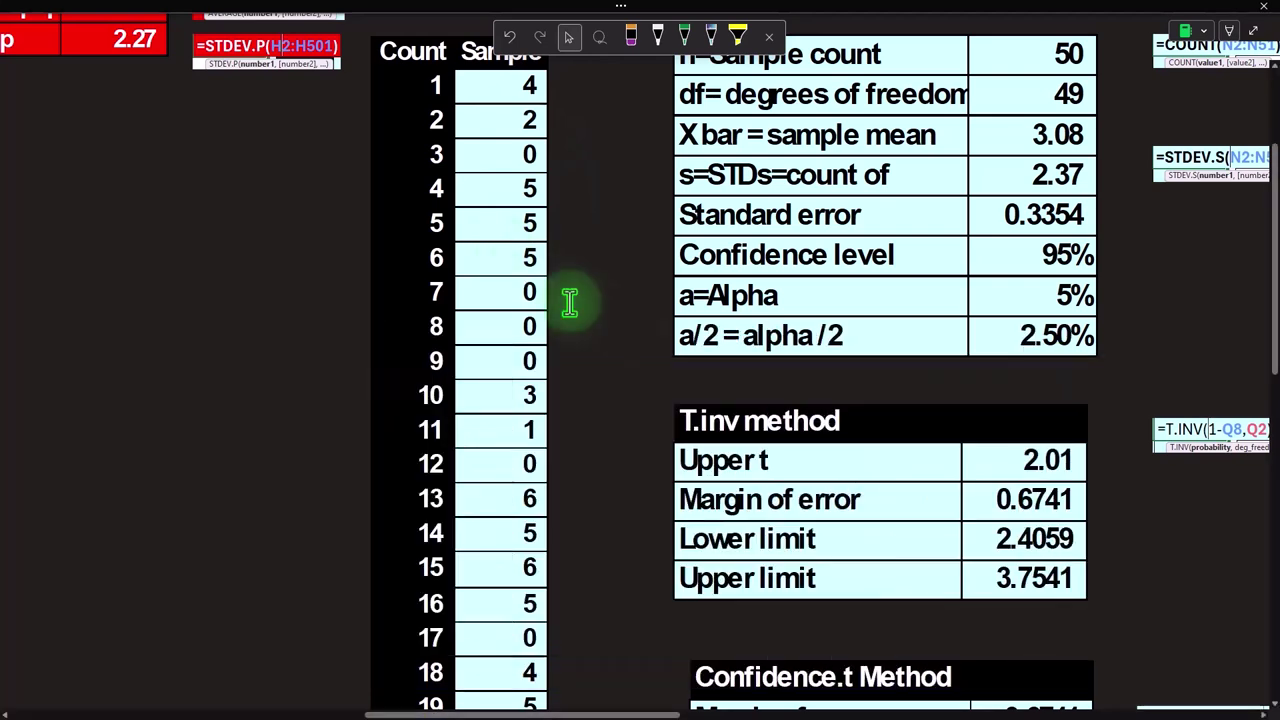
scroll(730, 345, "up", 1)
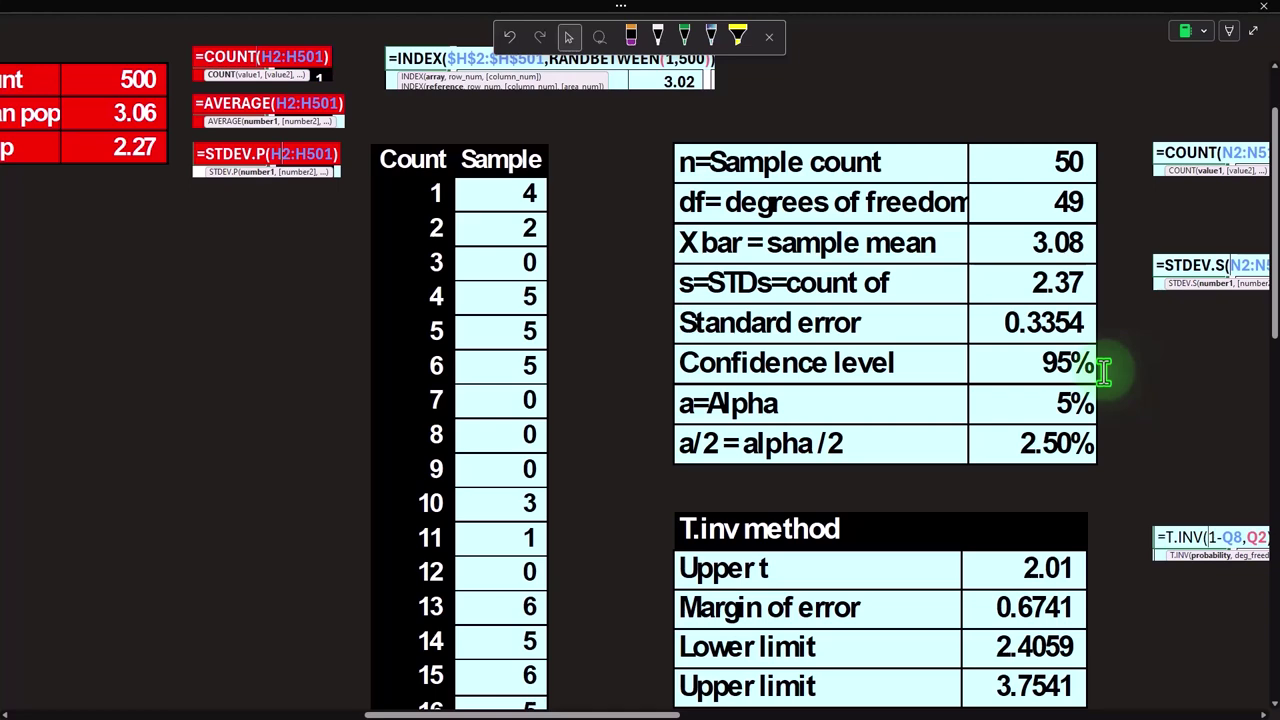
scroll(1100, 369, "down", 1)
scroll(600, 342, "up", 1)
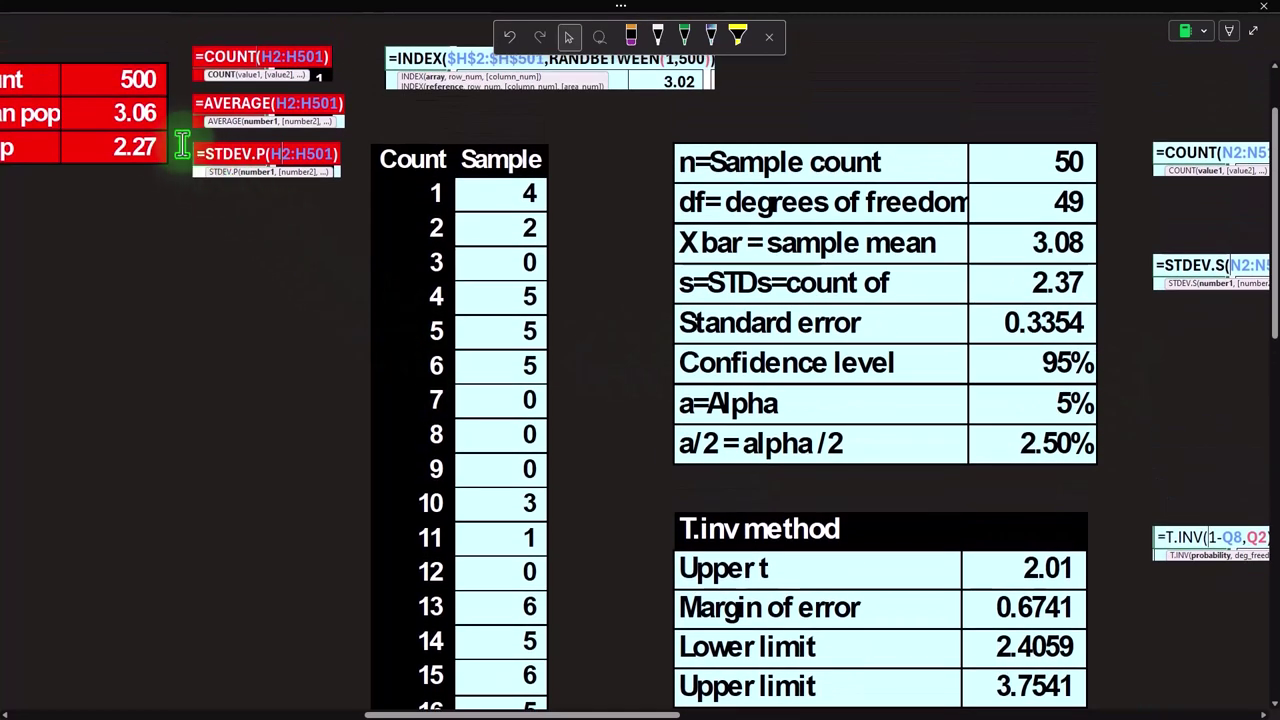
scroll(586, 349, "down", 2)
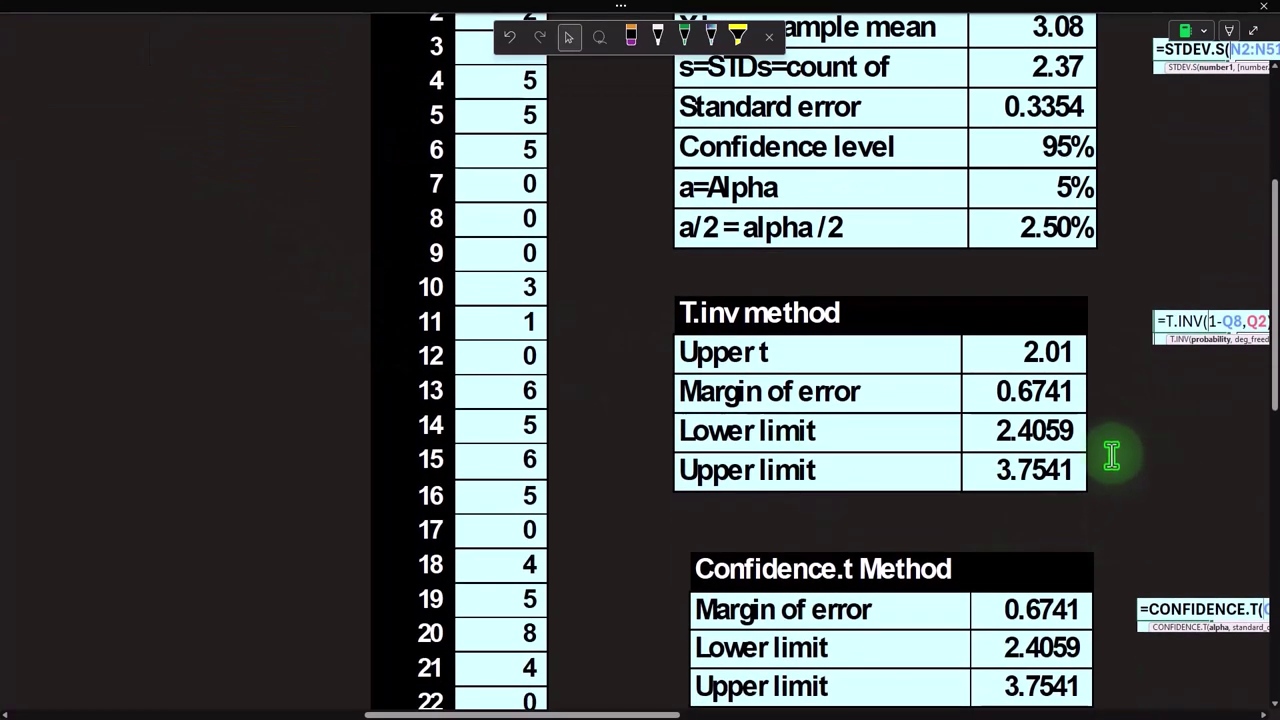